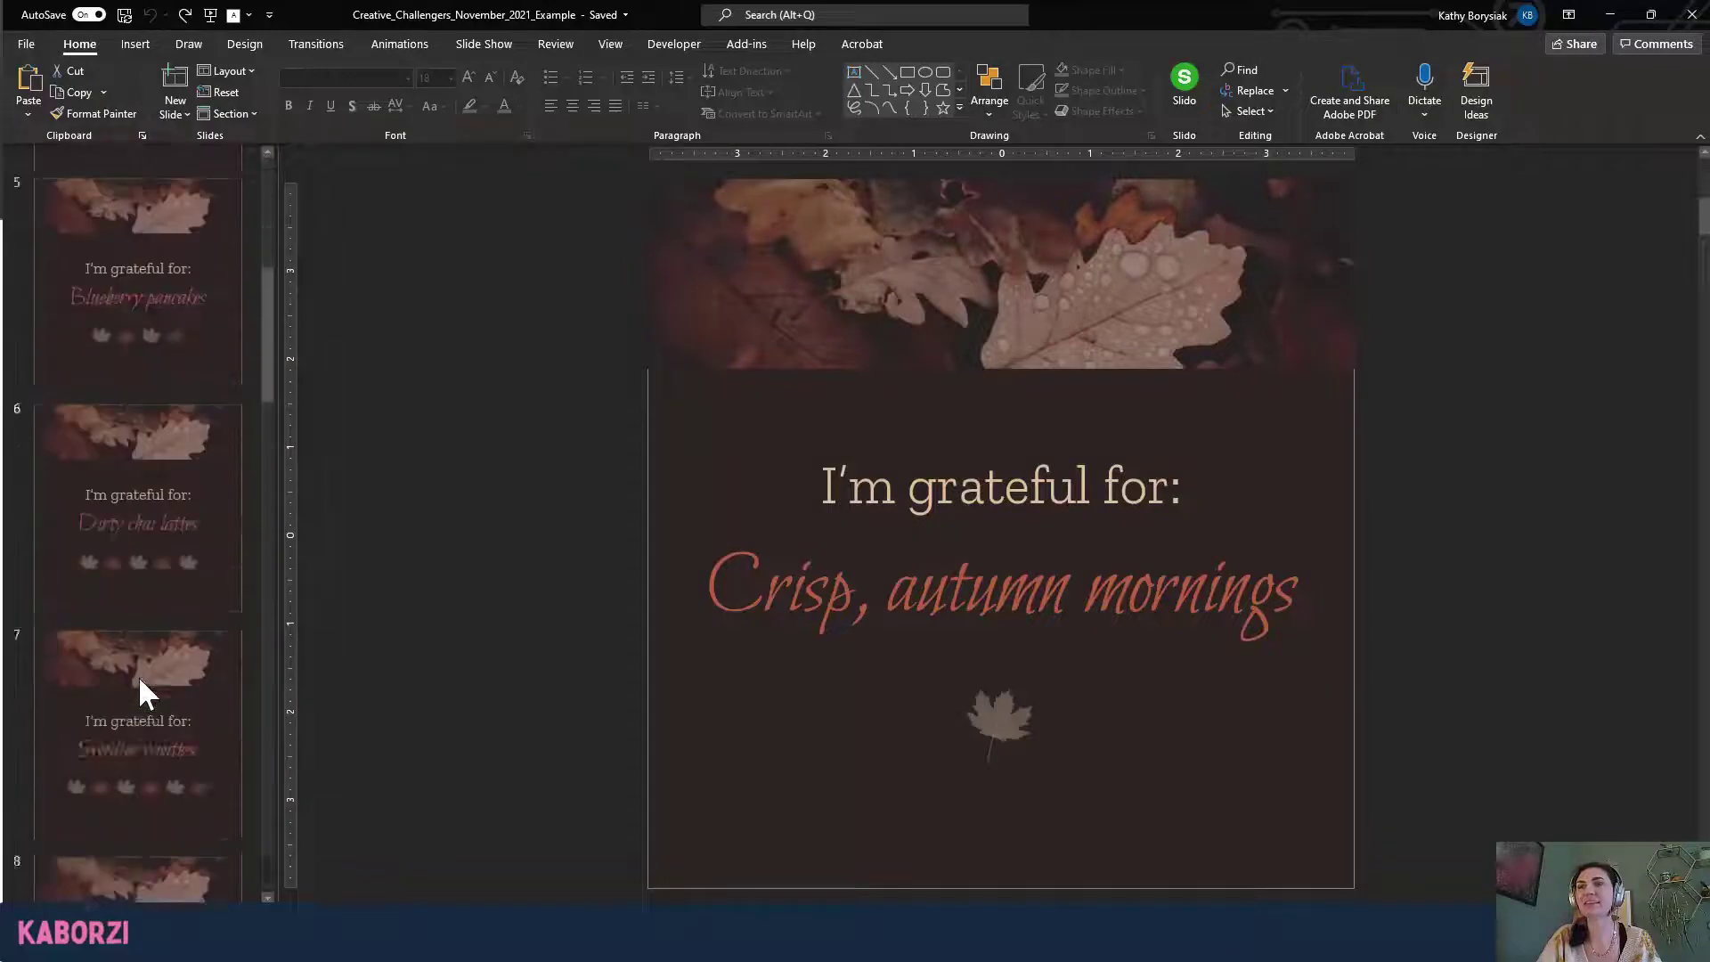
Examine the back and next arrows on the title, middle content and closing slides of the With Arrows section.
left_click(100, 303)
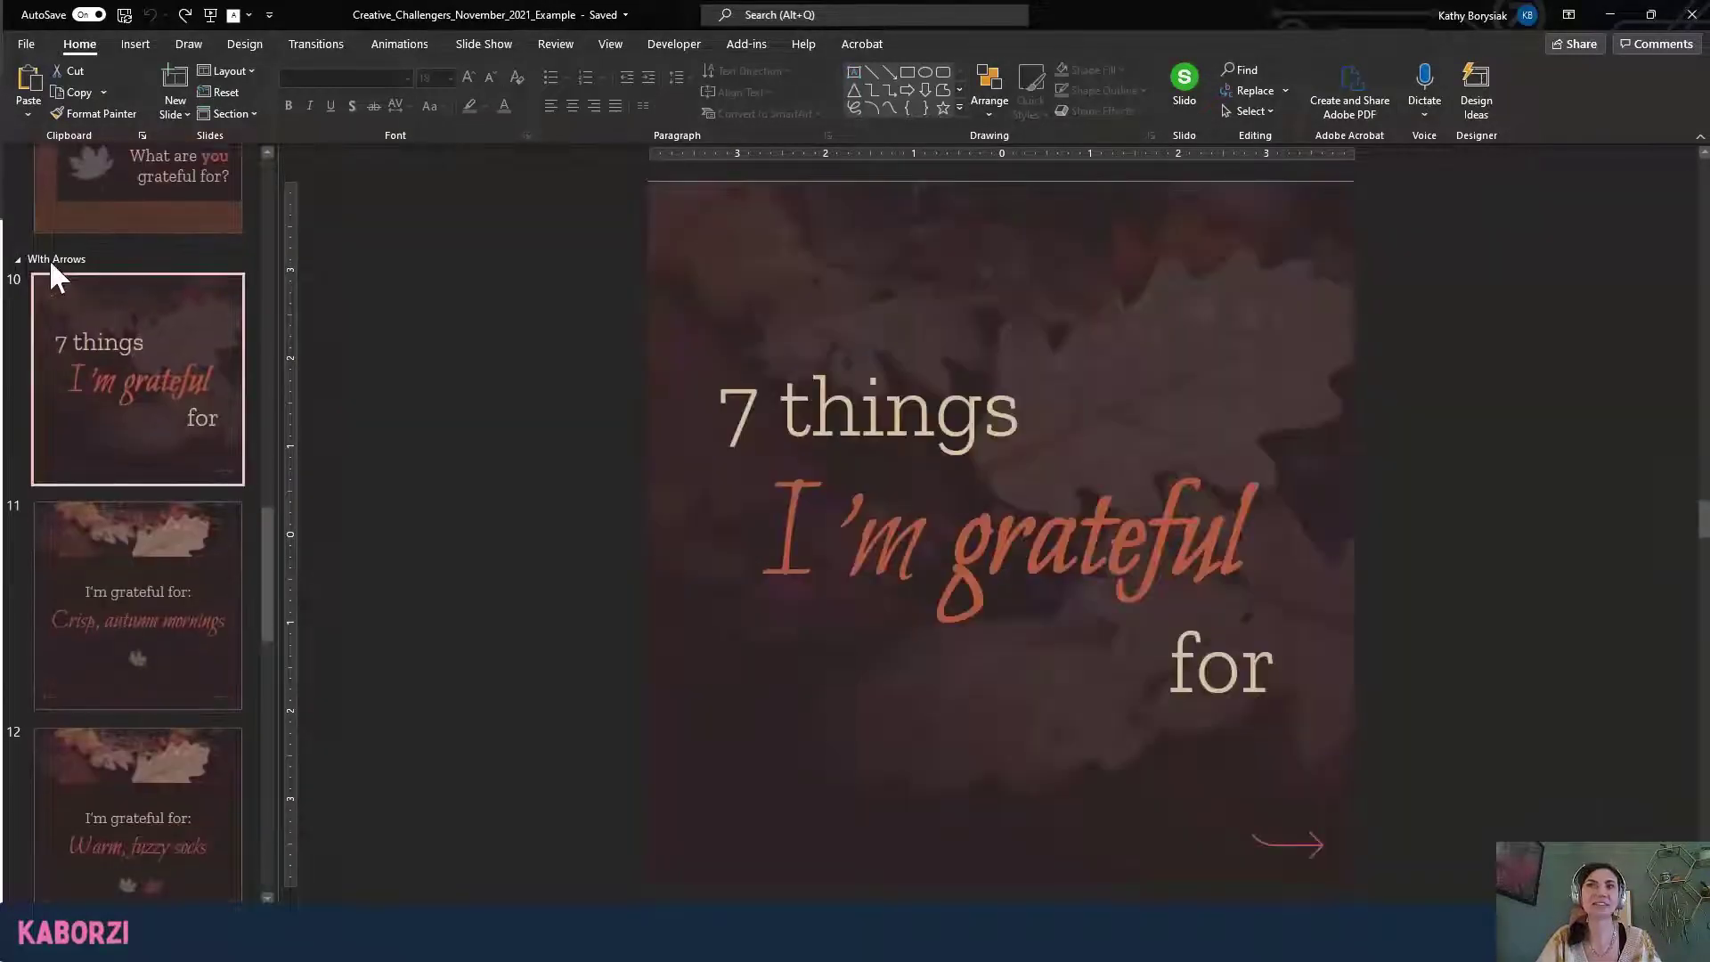
left_click(126, 611)
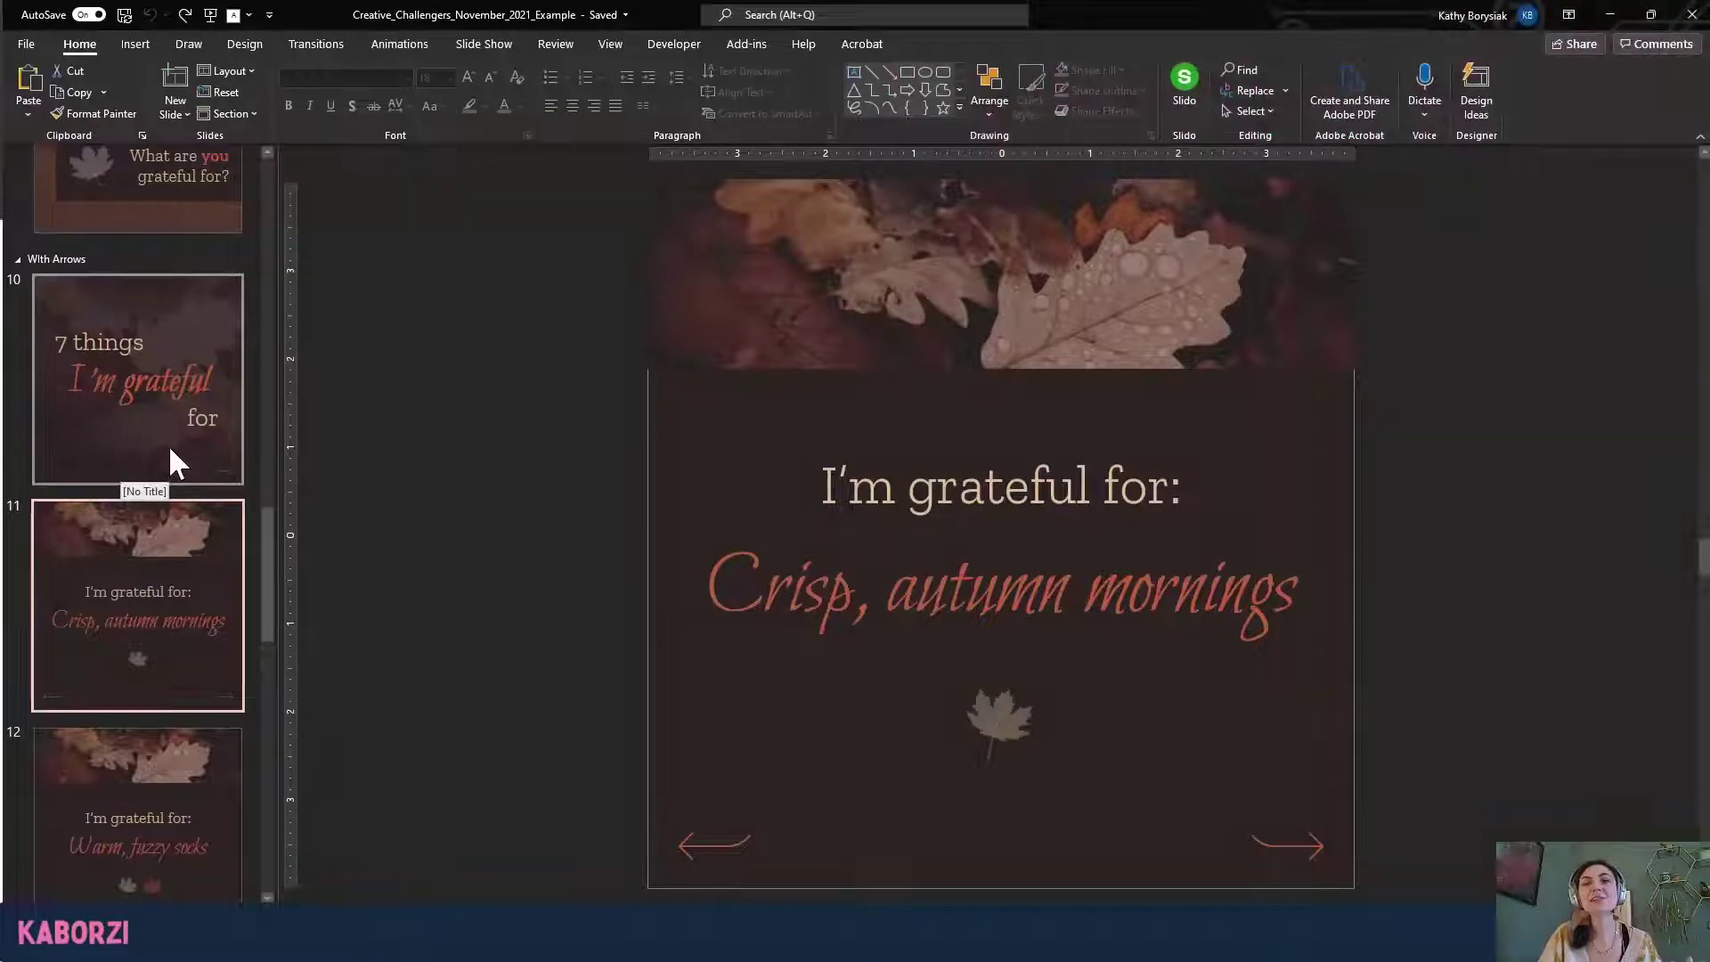
left_click(170, 450)
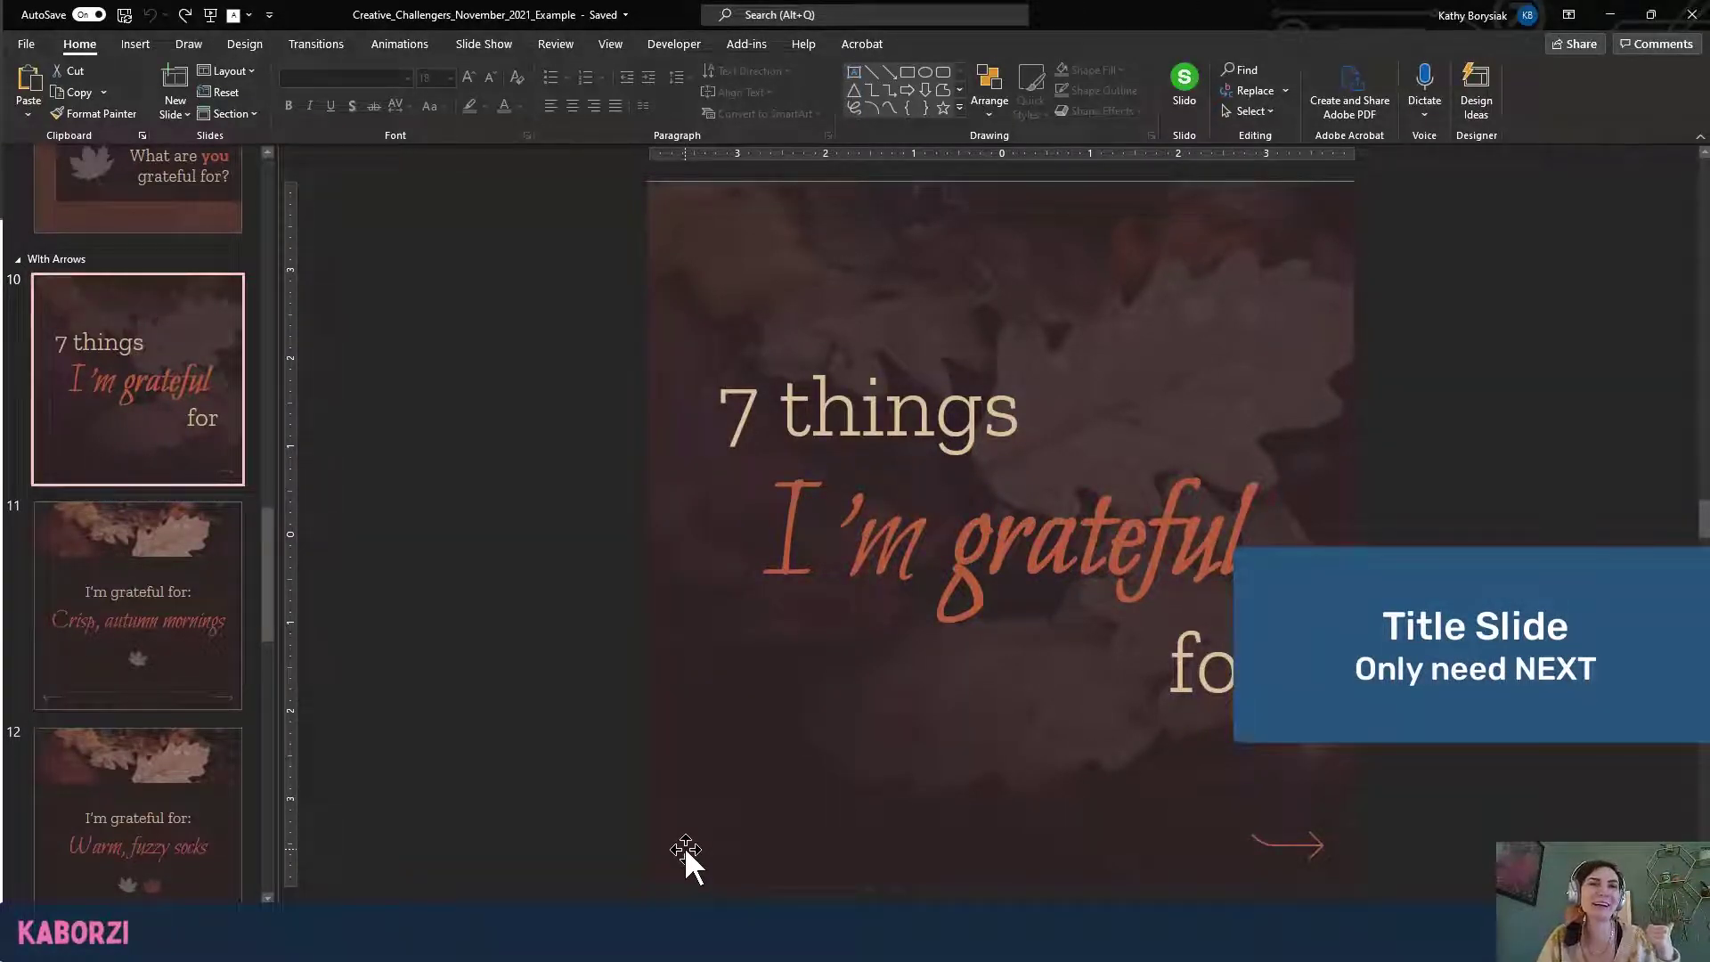
left_click(164, 617)
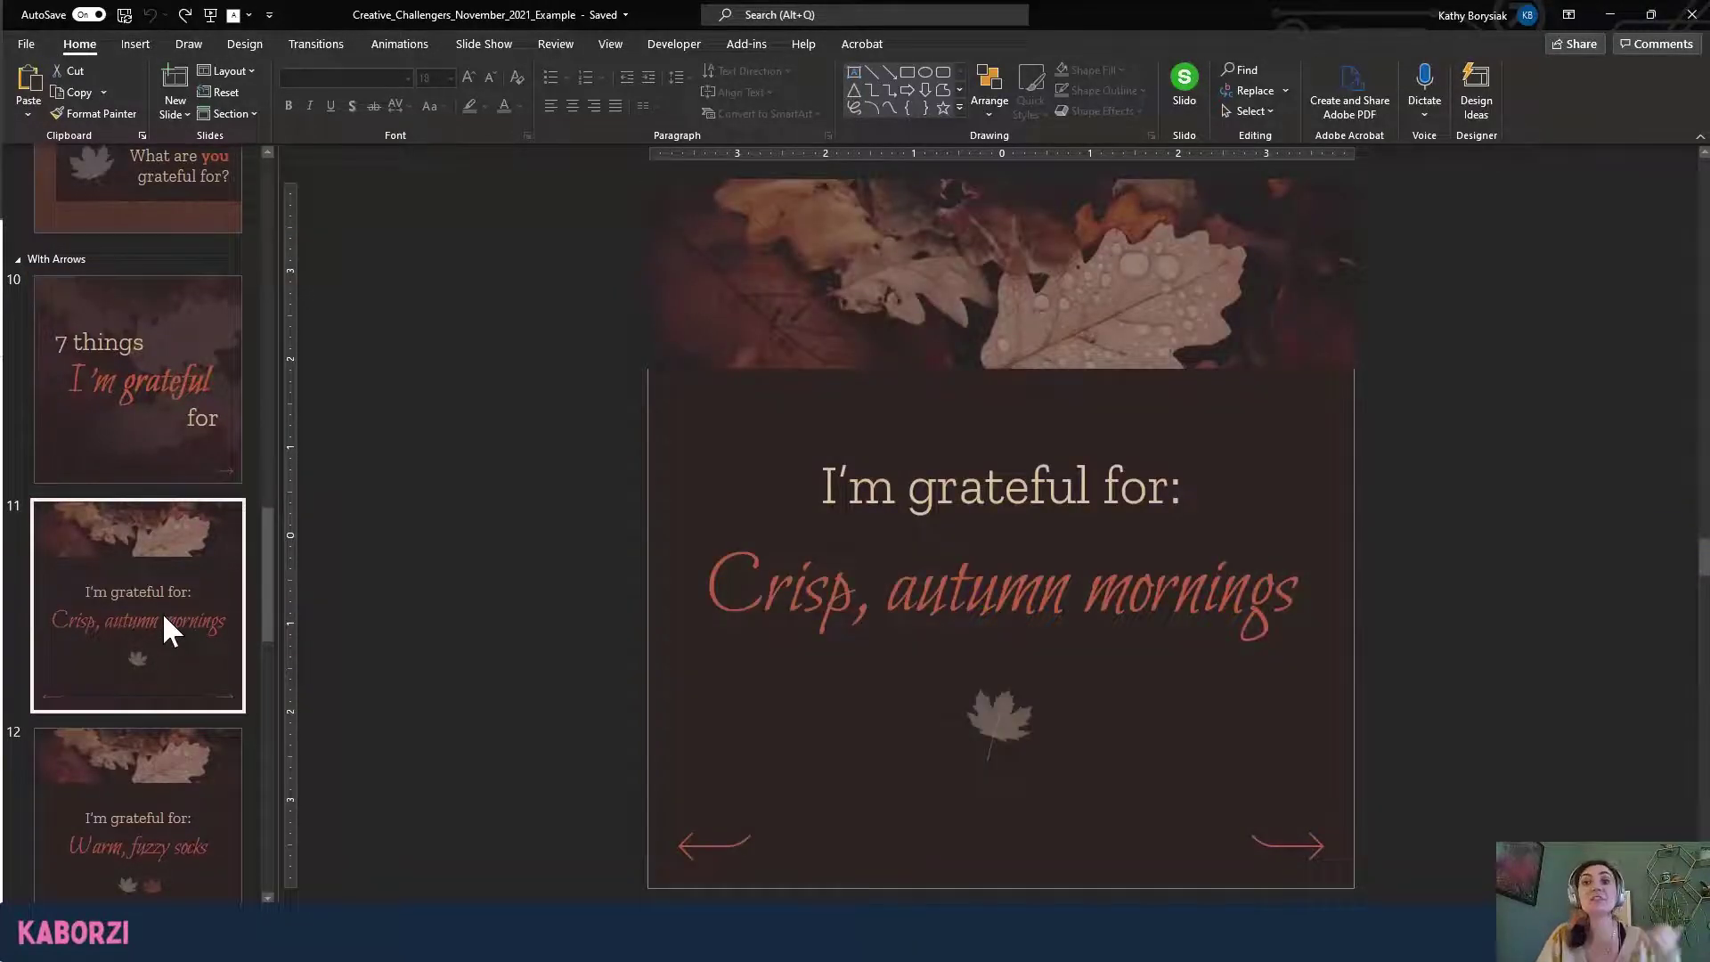
left_click(158, 420)
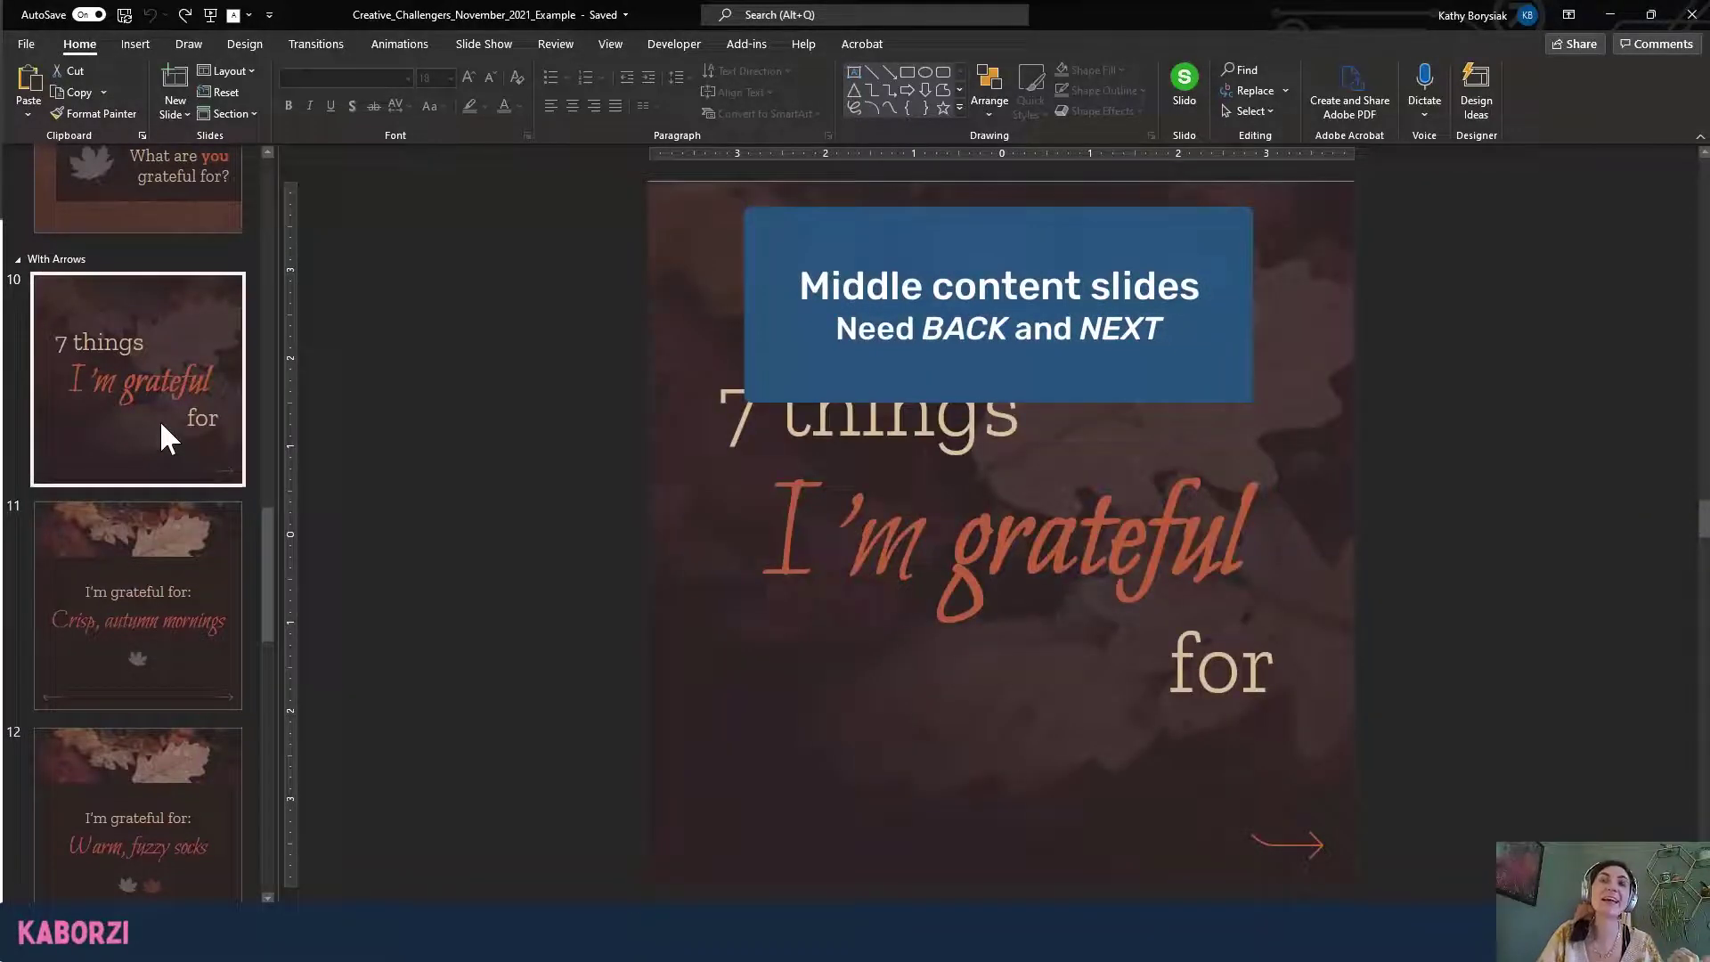
left_click(137, 639)
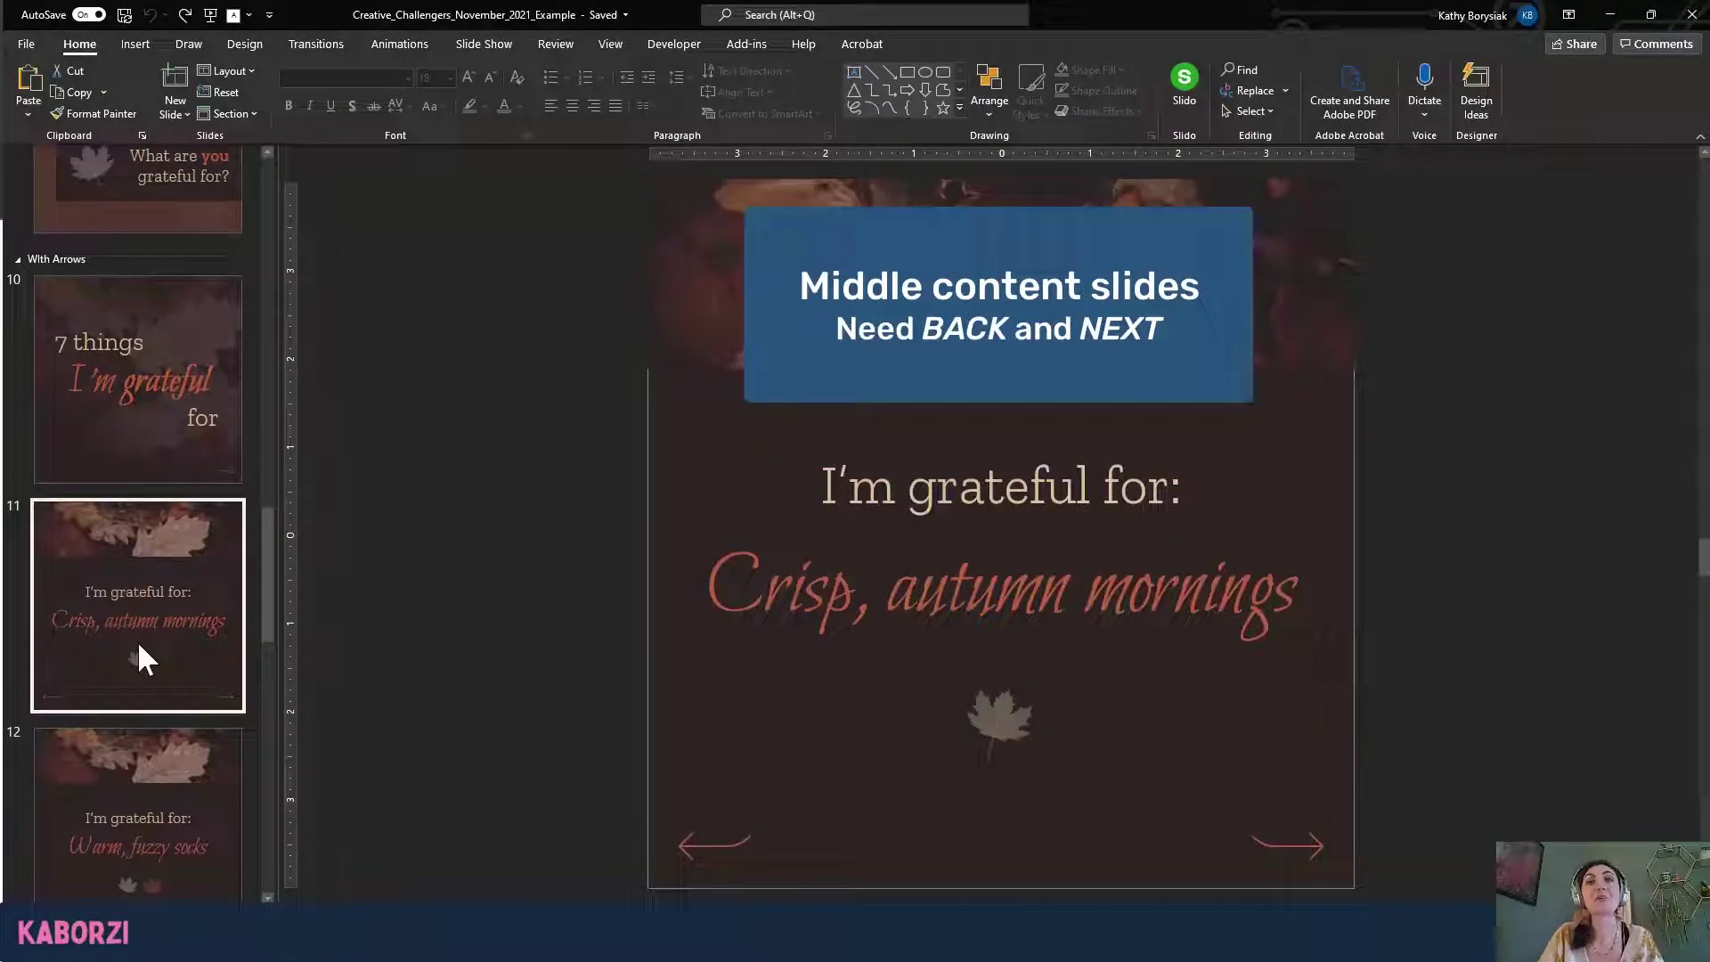
left_click(158, 832)
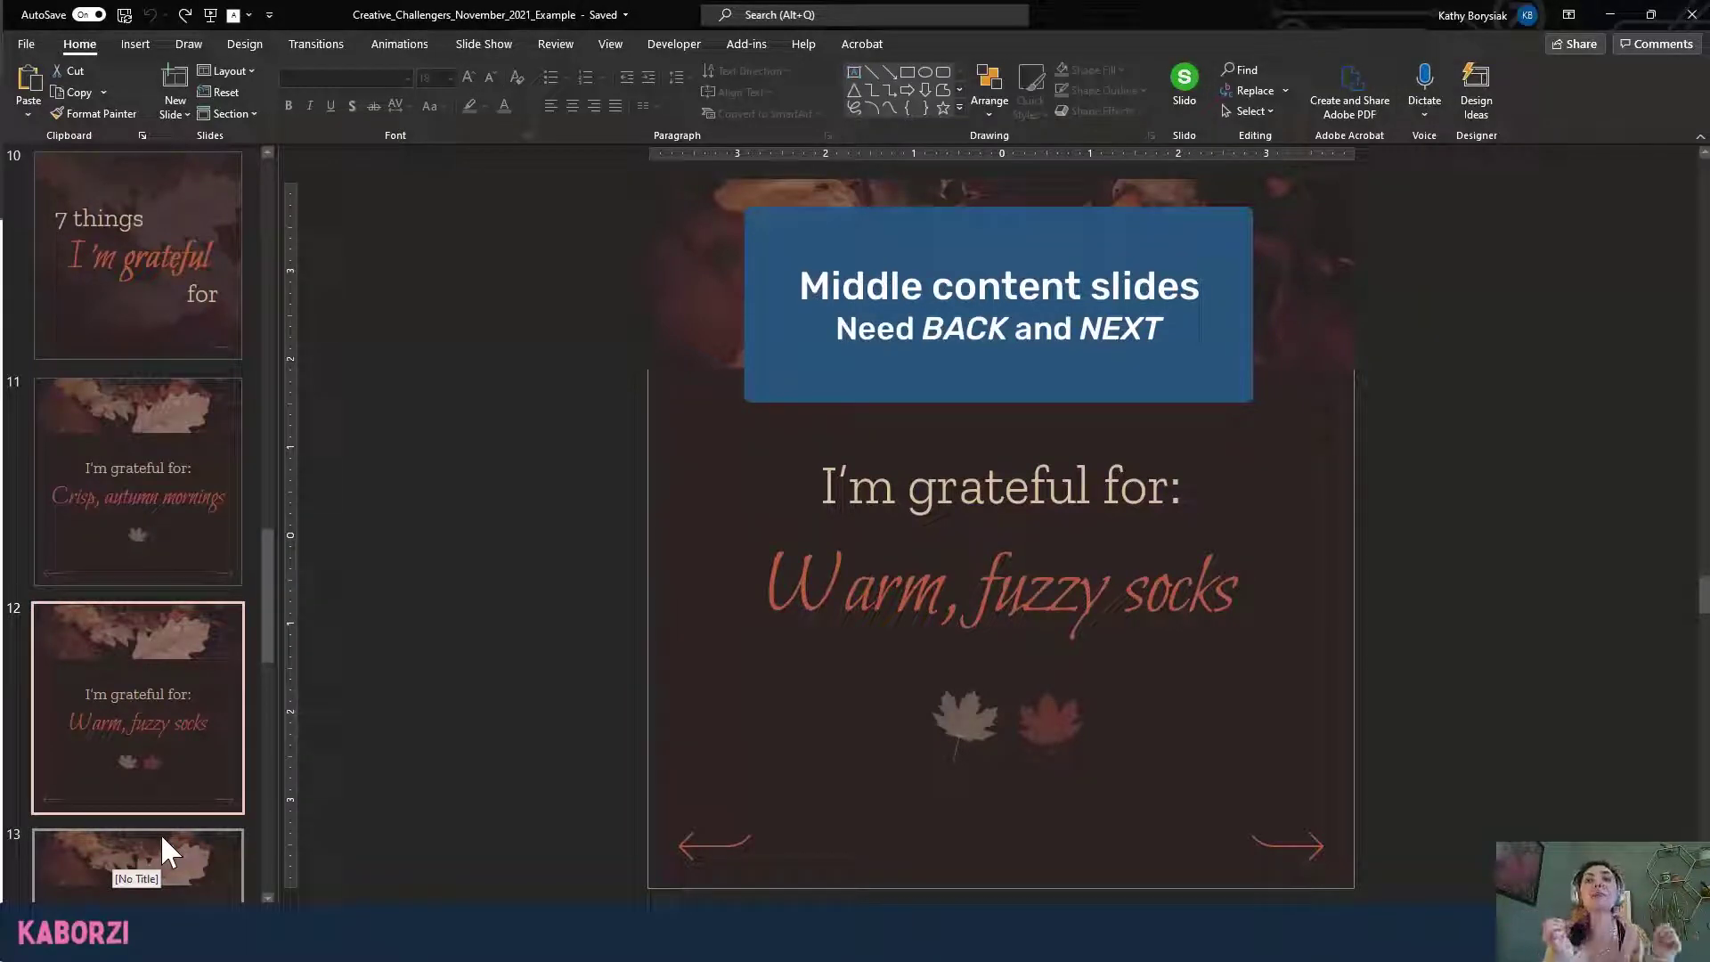
scroll(195, 664, "down", 10)
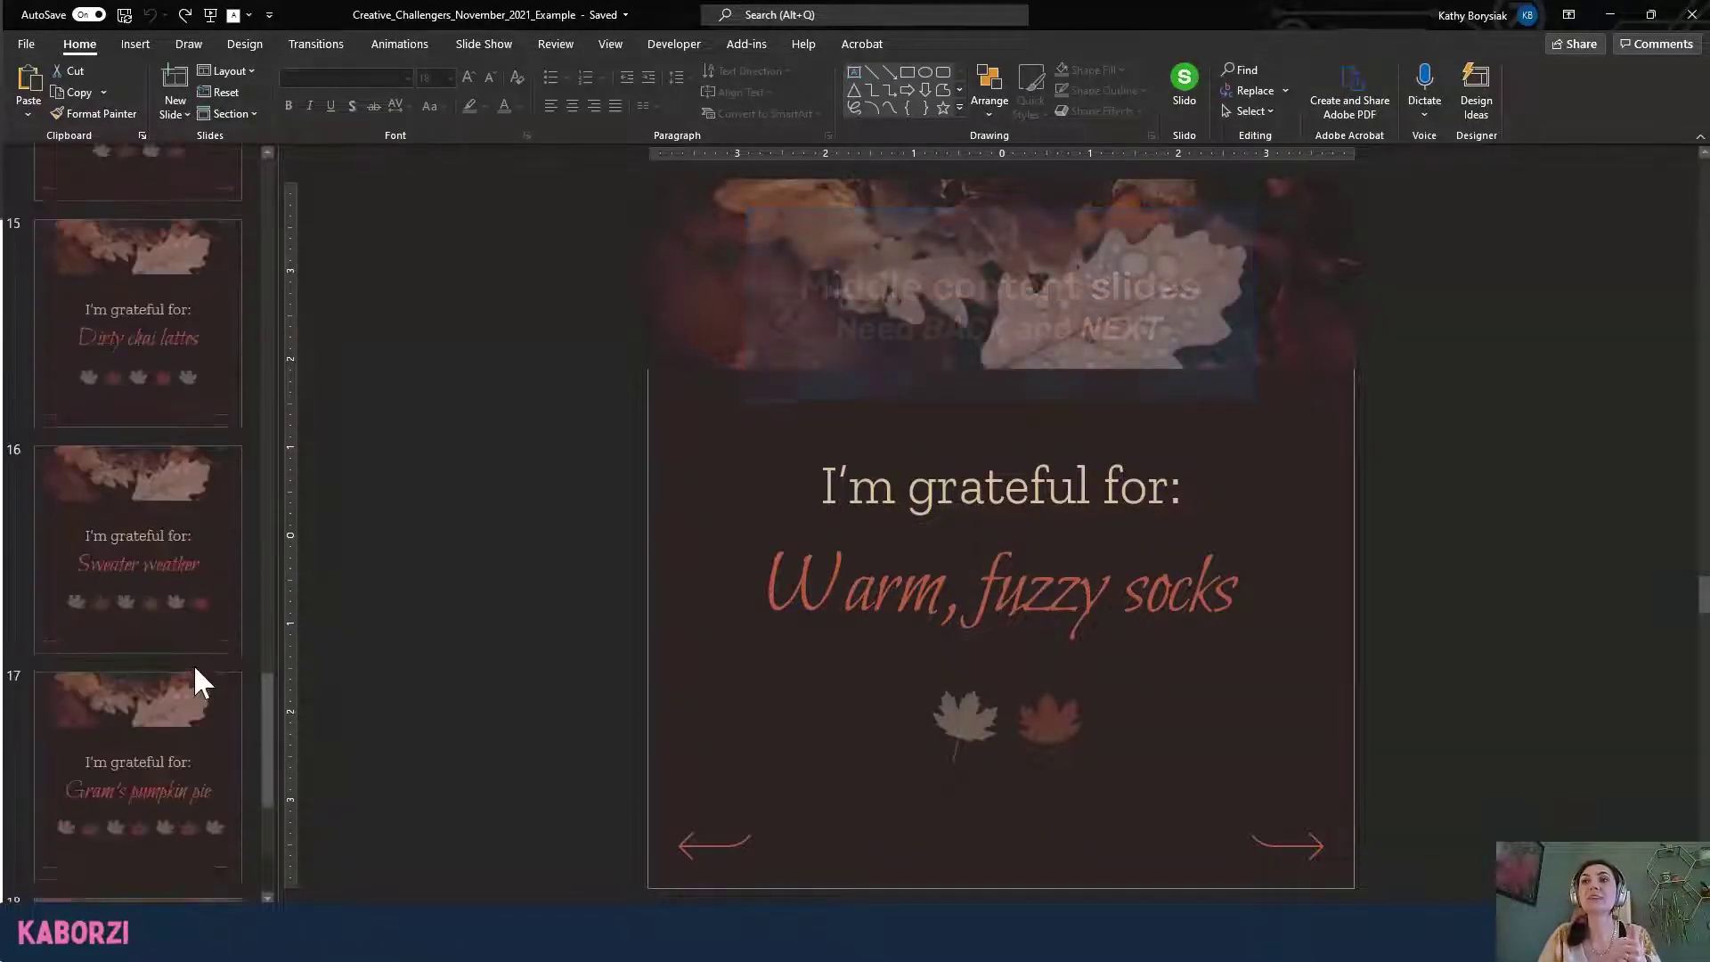
left_click(184, 767)
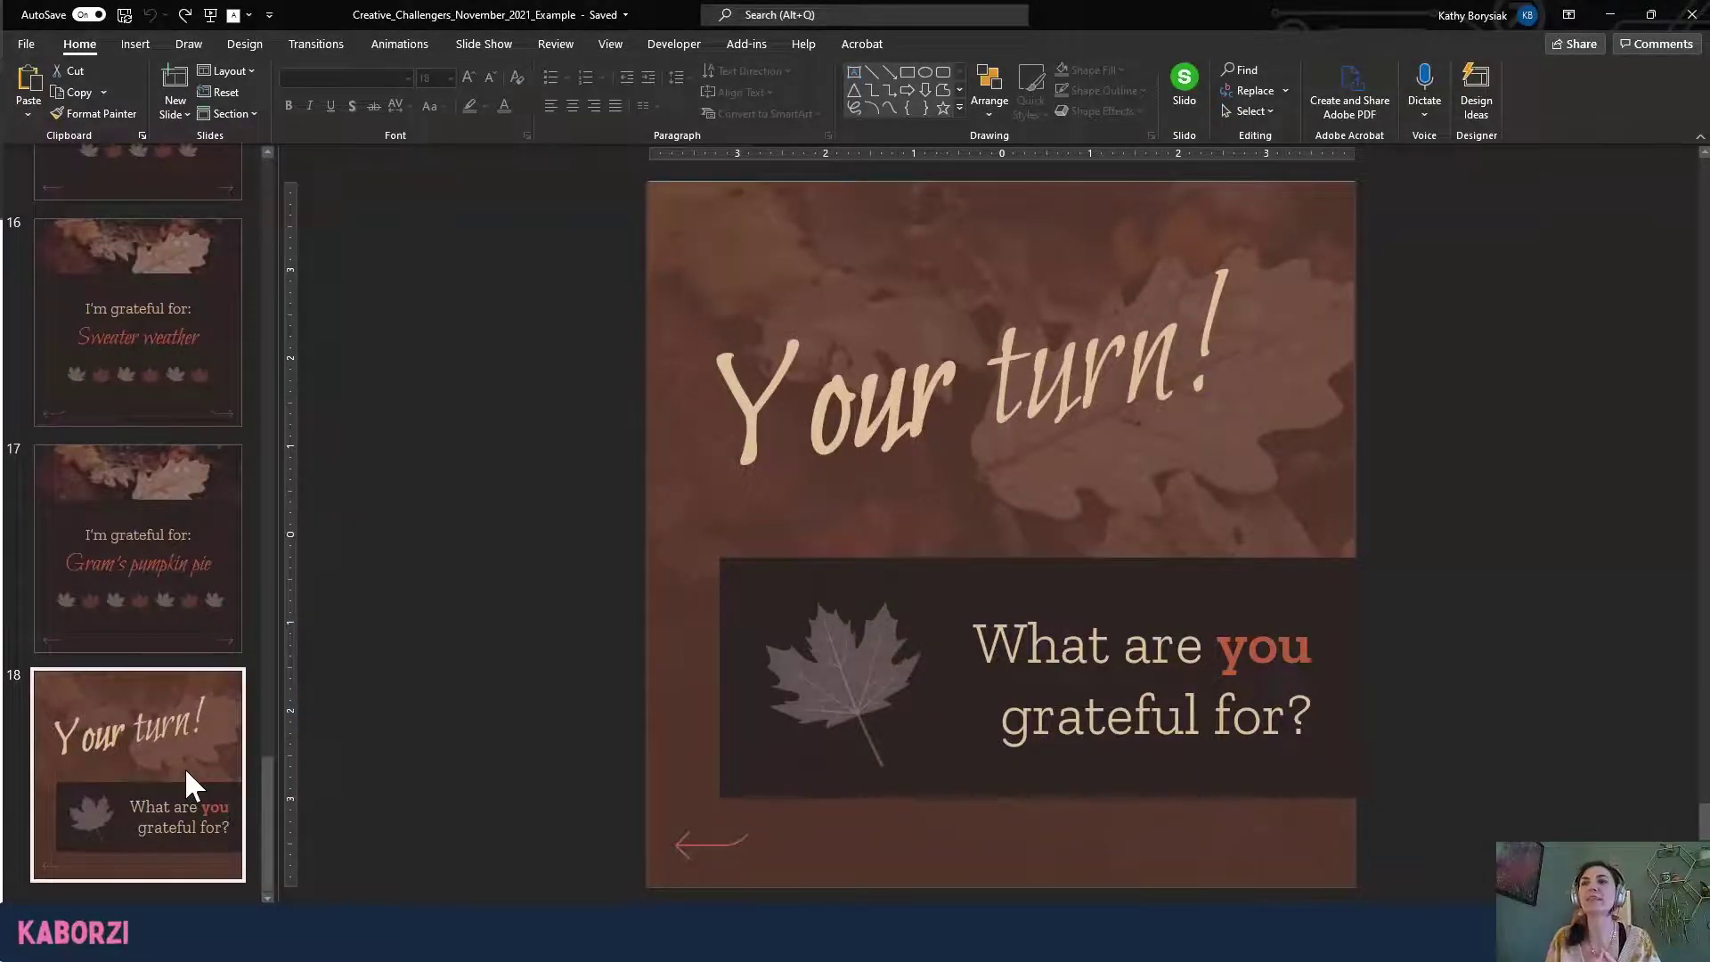
scroll(215, 699, "up", 5)
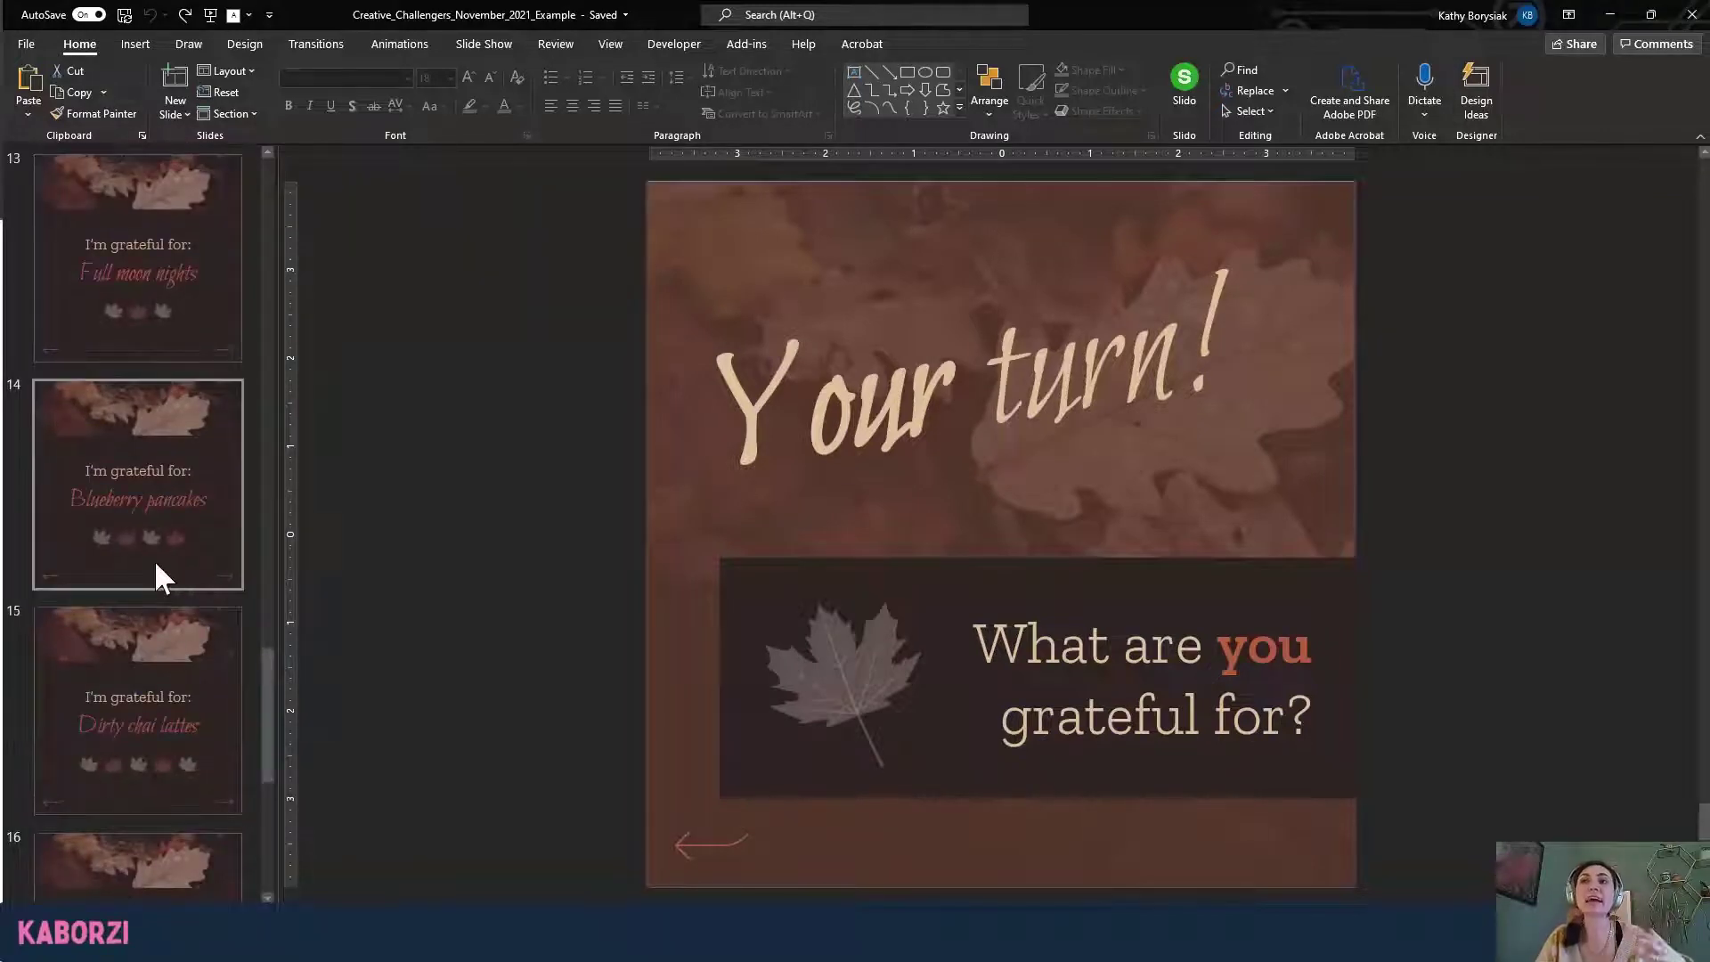
left_click(157, 564)
scroll(154, 559, "up", 5)
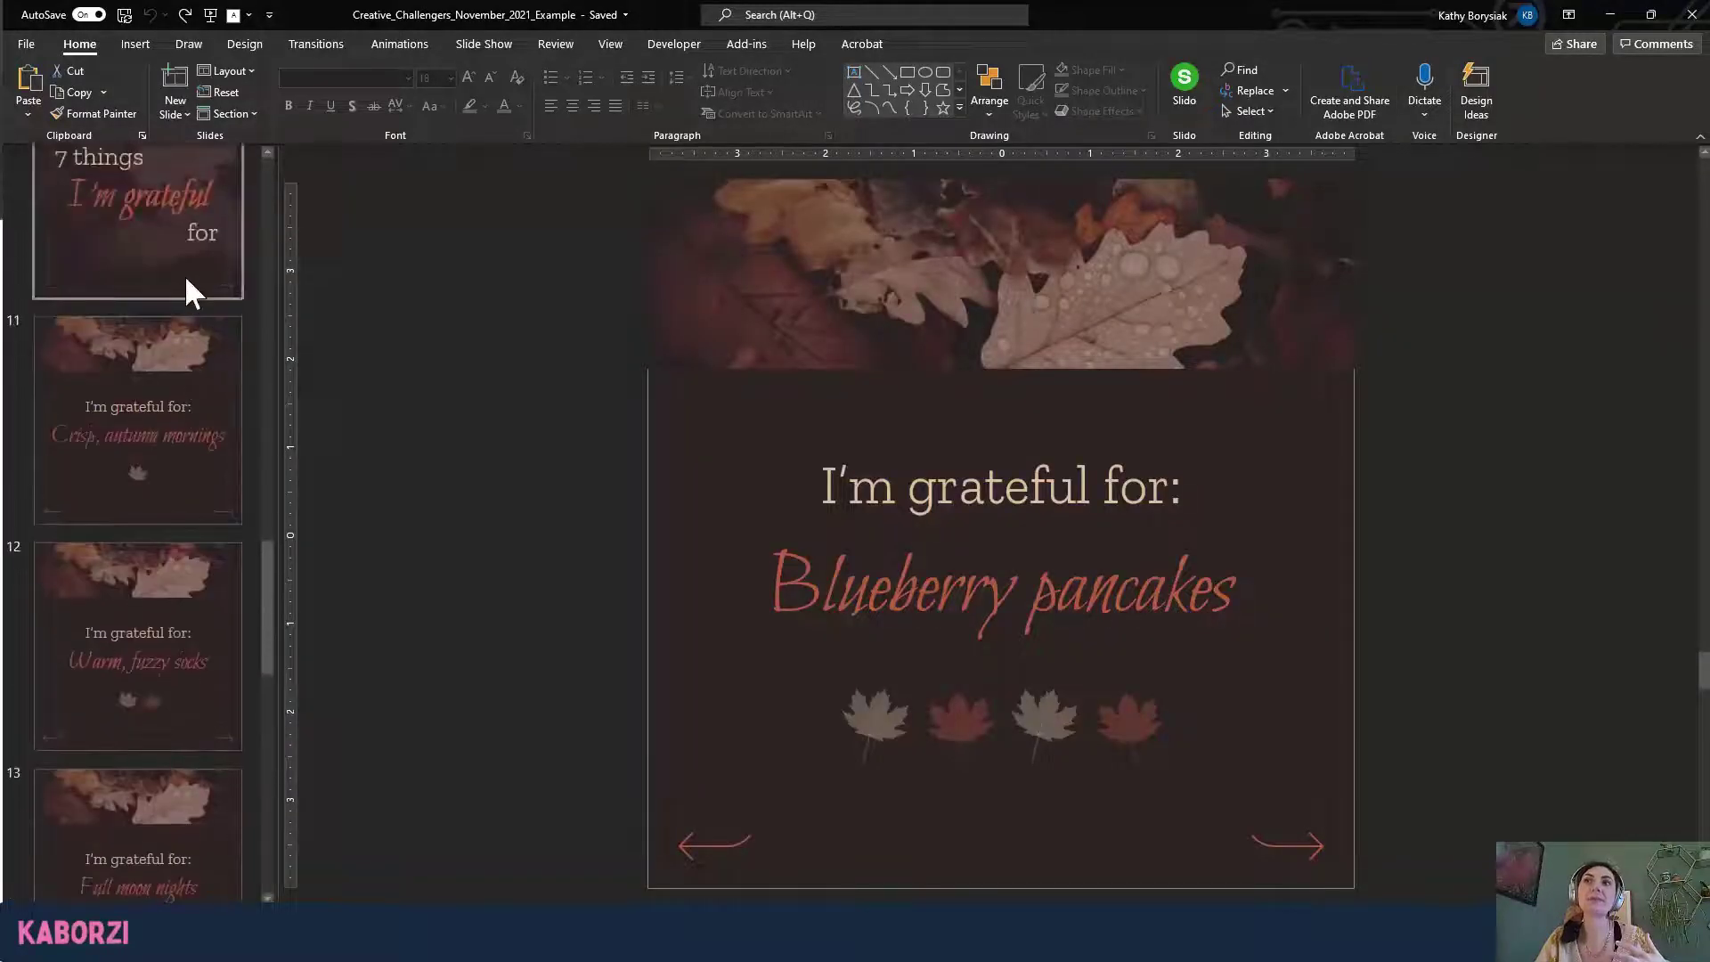
left_click(186, 280)
scroll(180, 322, "up", 2)
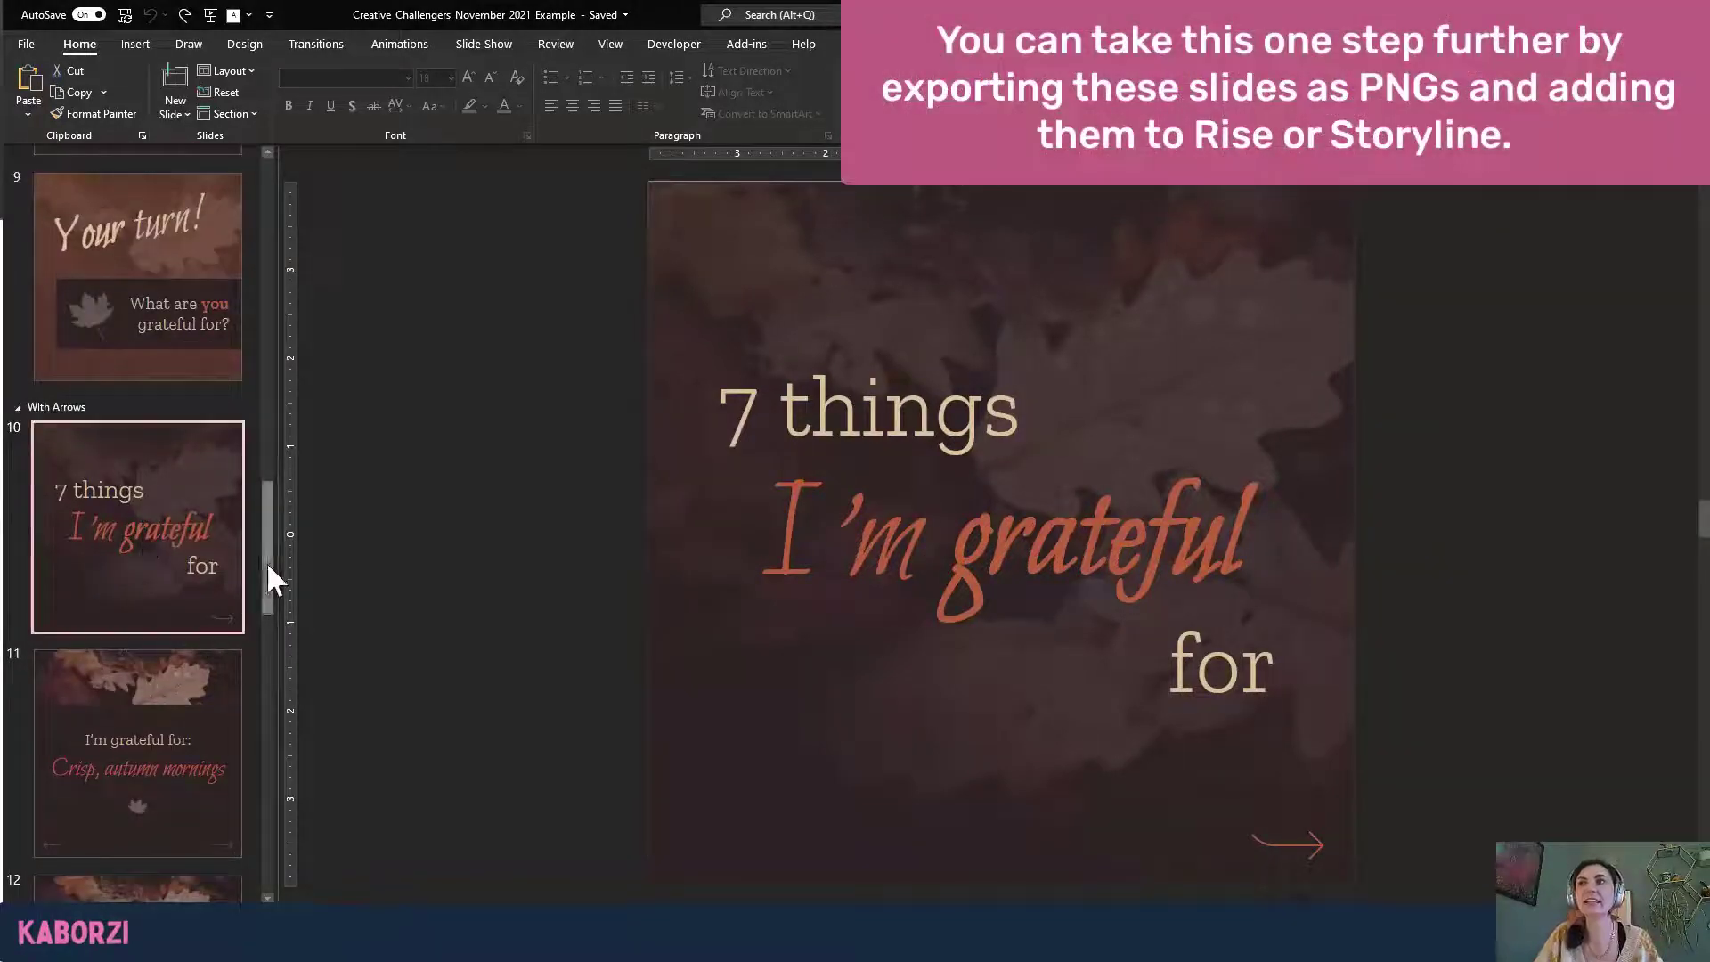
Review the slides without arrows in the STORYLINE section and return to its title slide.
left_click_drag(265, 562, 260, 179)
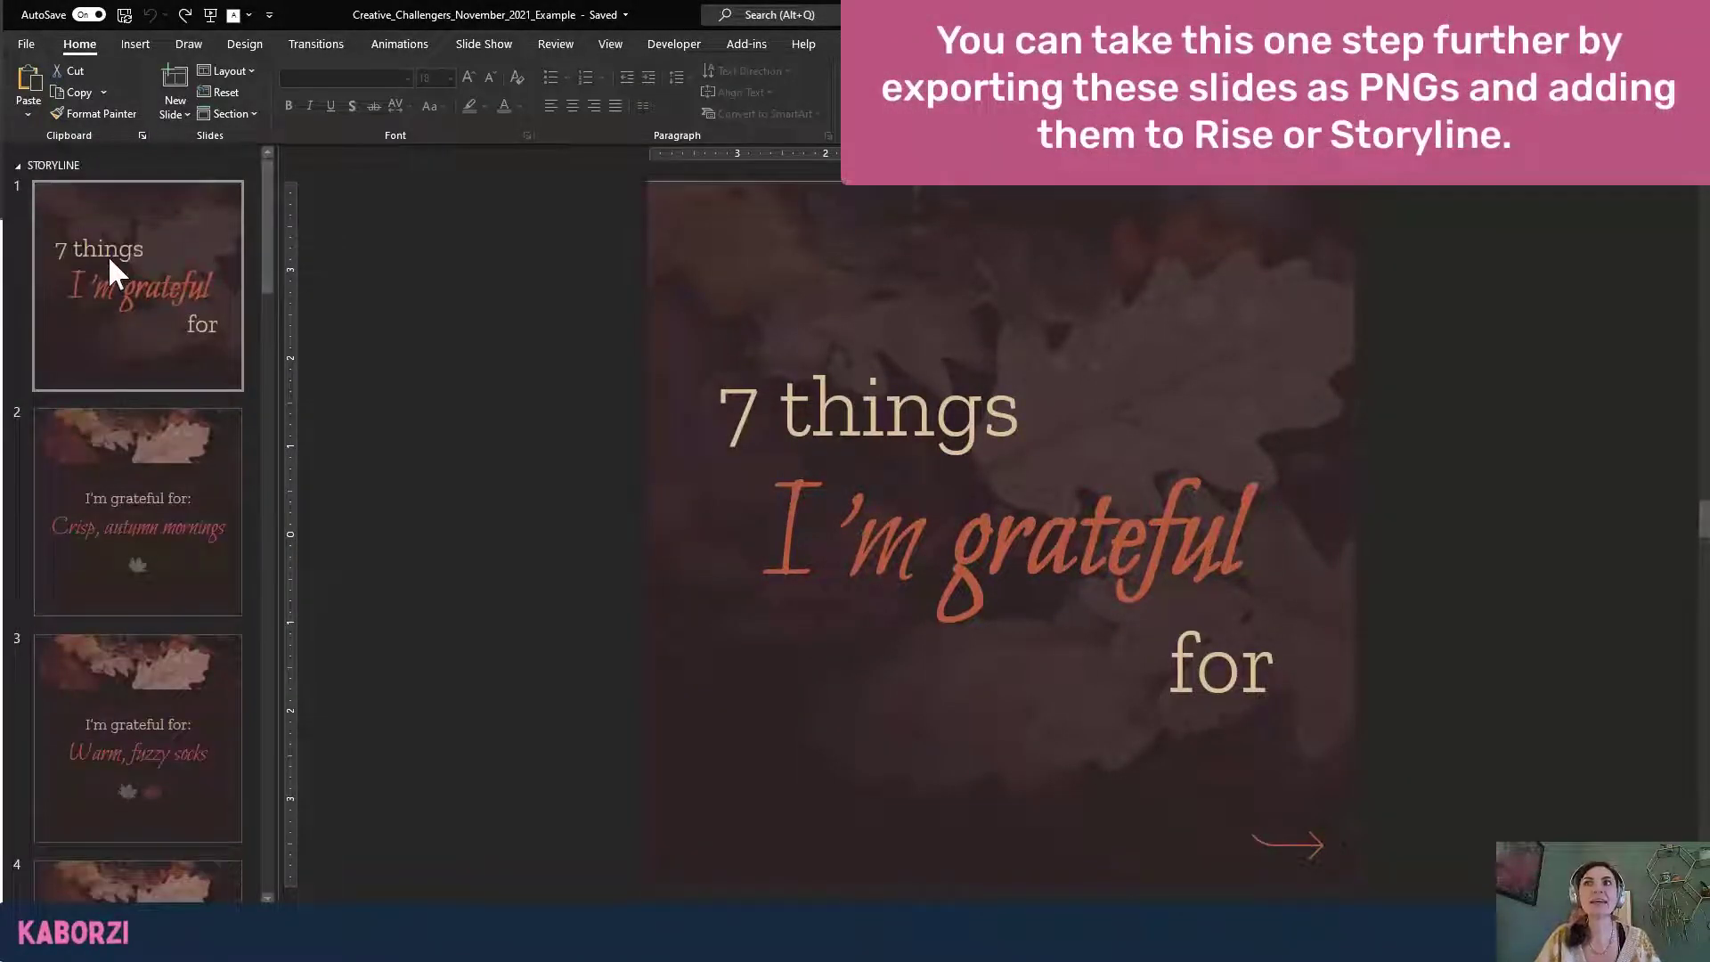
left_click(108, 255)
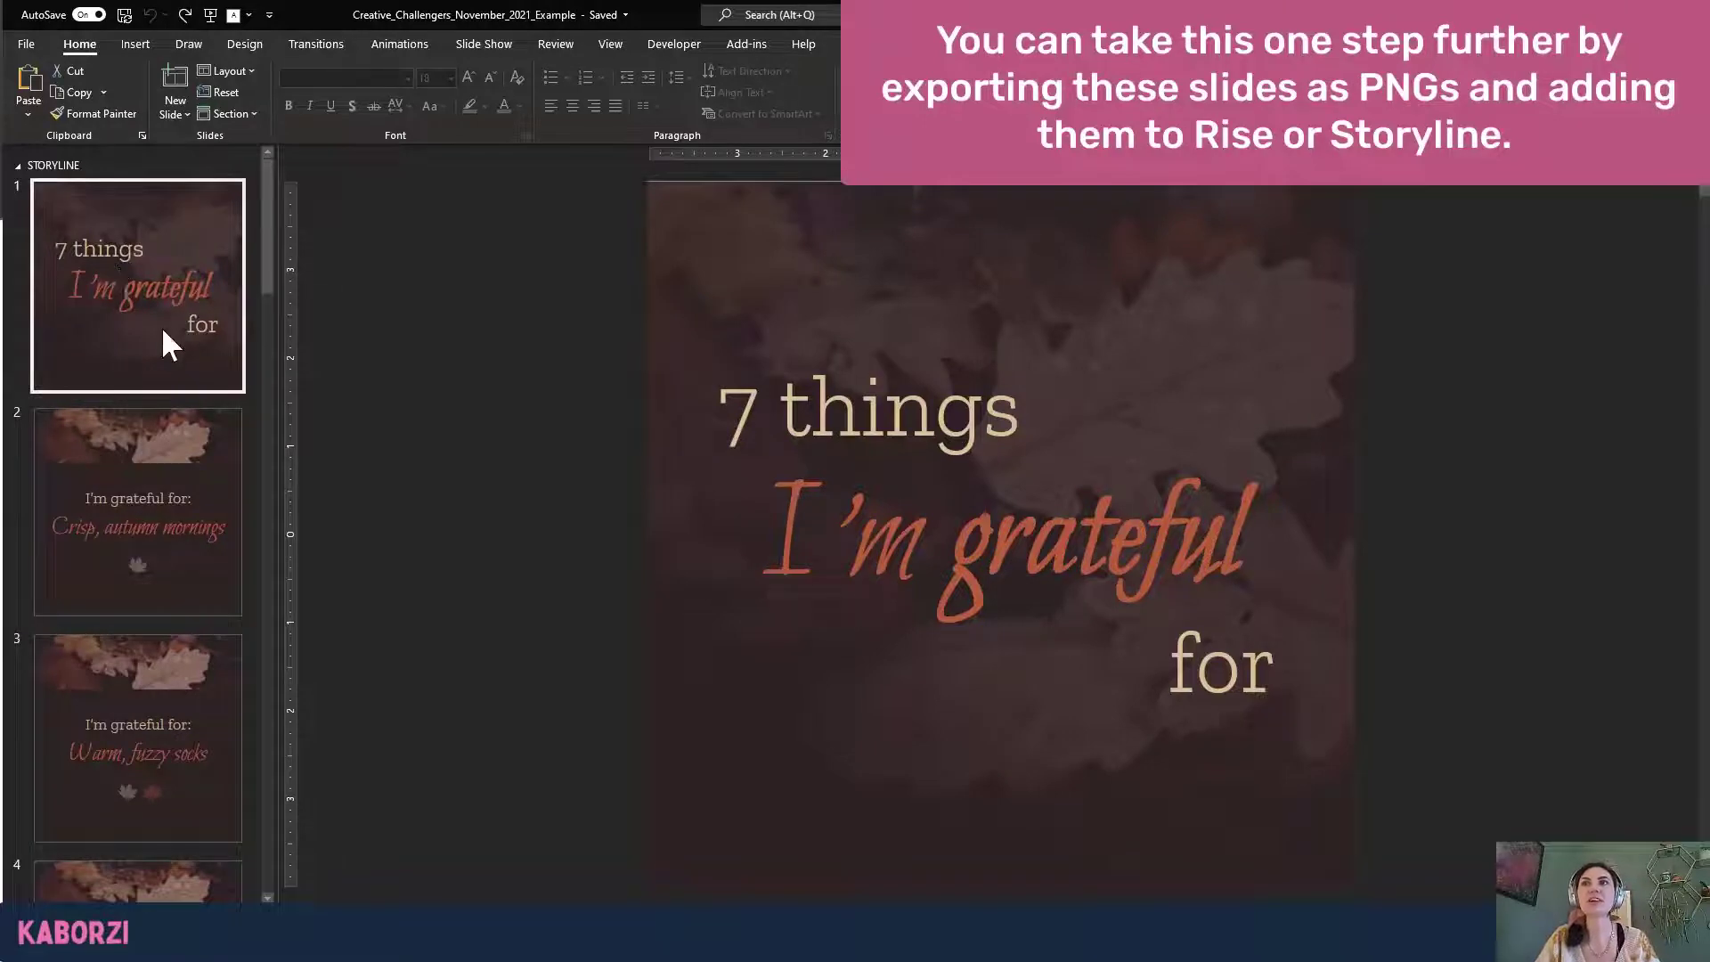
scroll(174, 543, "down", 2)
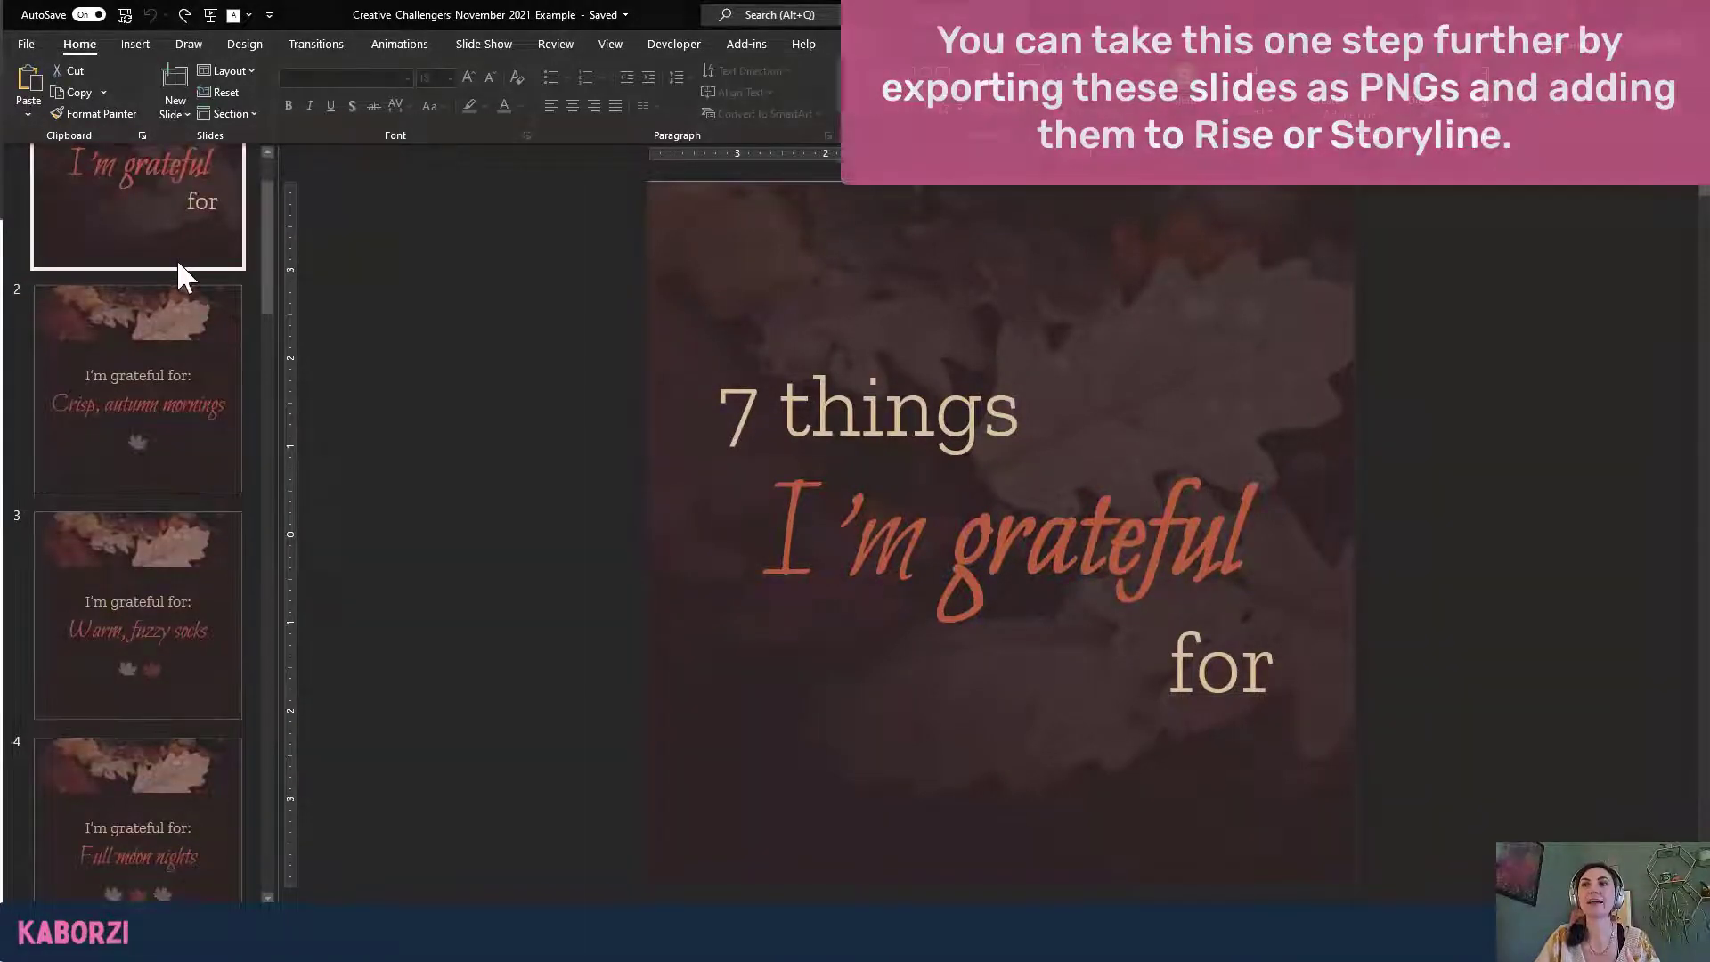
scroll(176, 259, "up", 2)
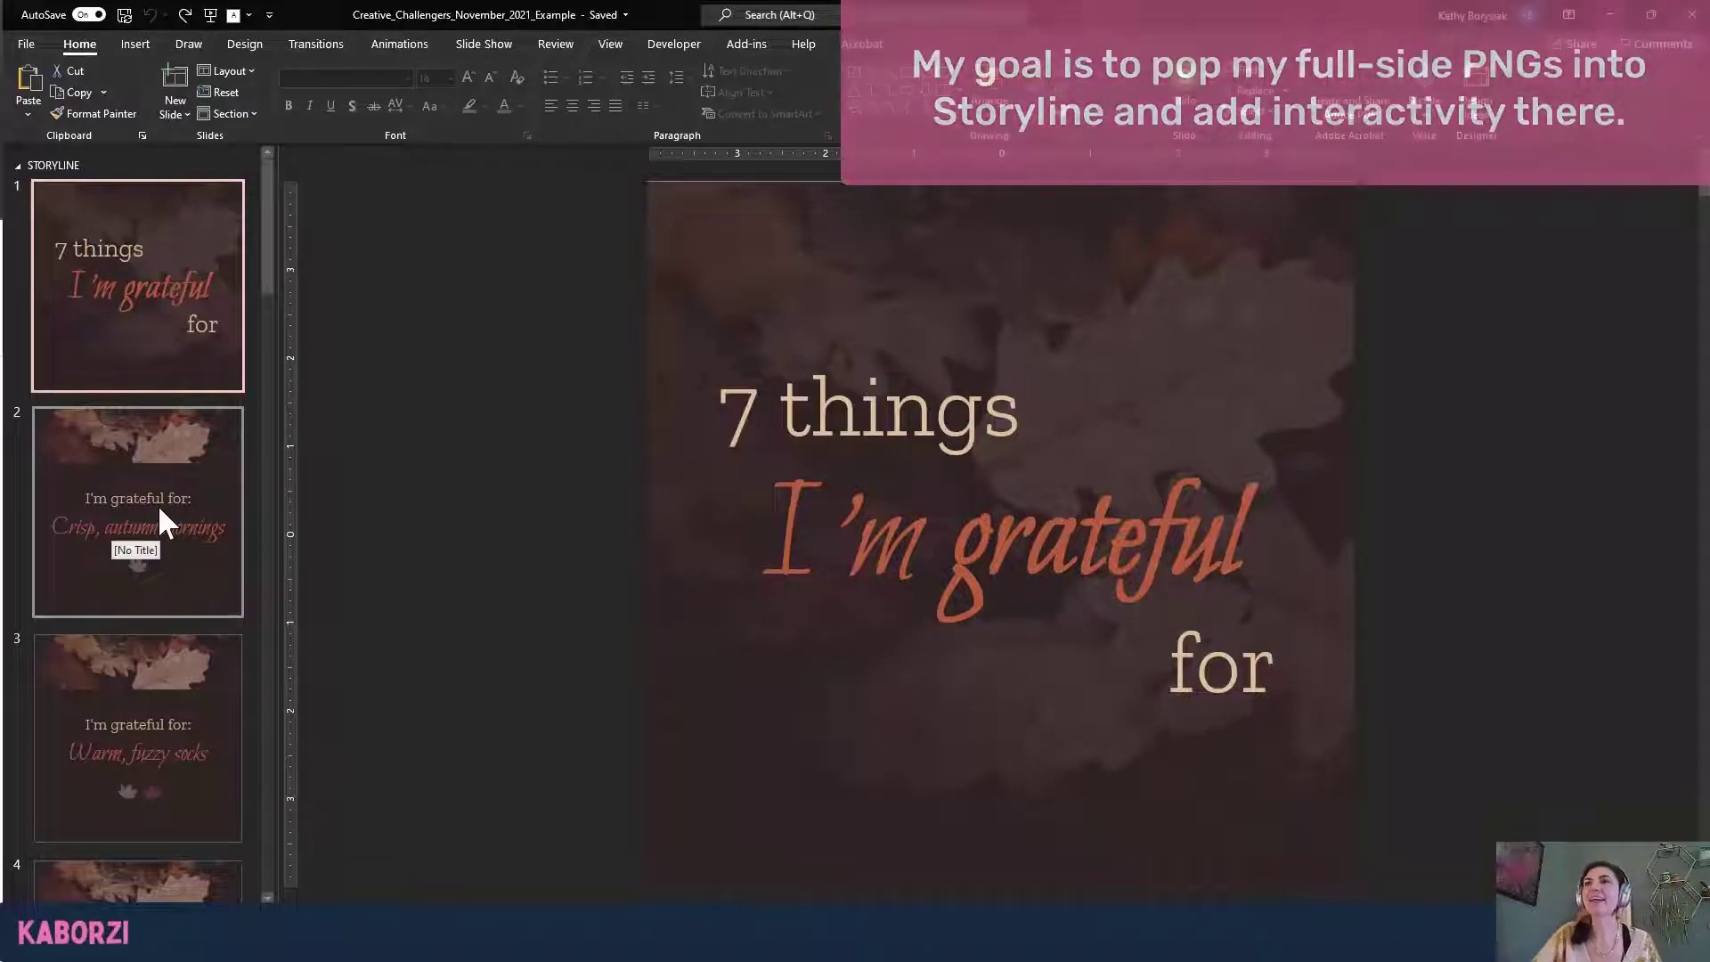
scroll(201, 314, "down", 10)
scroll(203, 317, "up", 1)
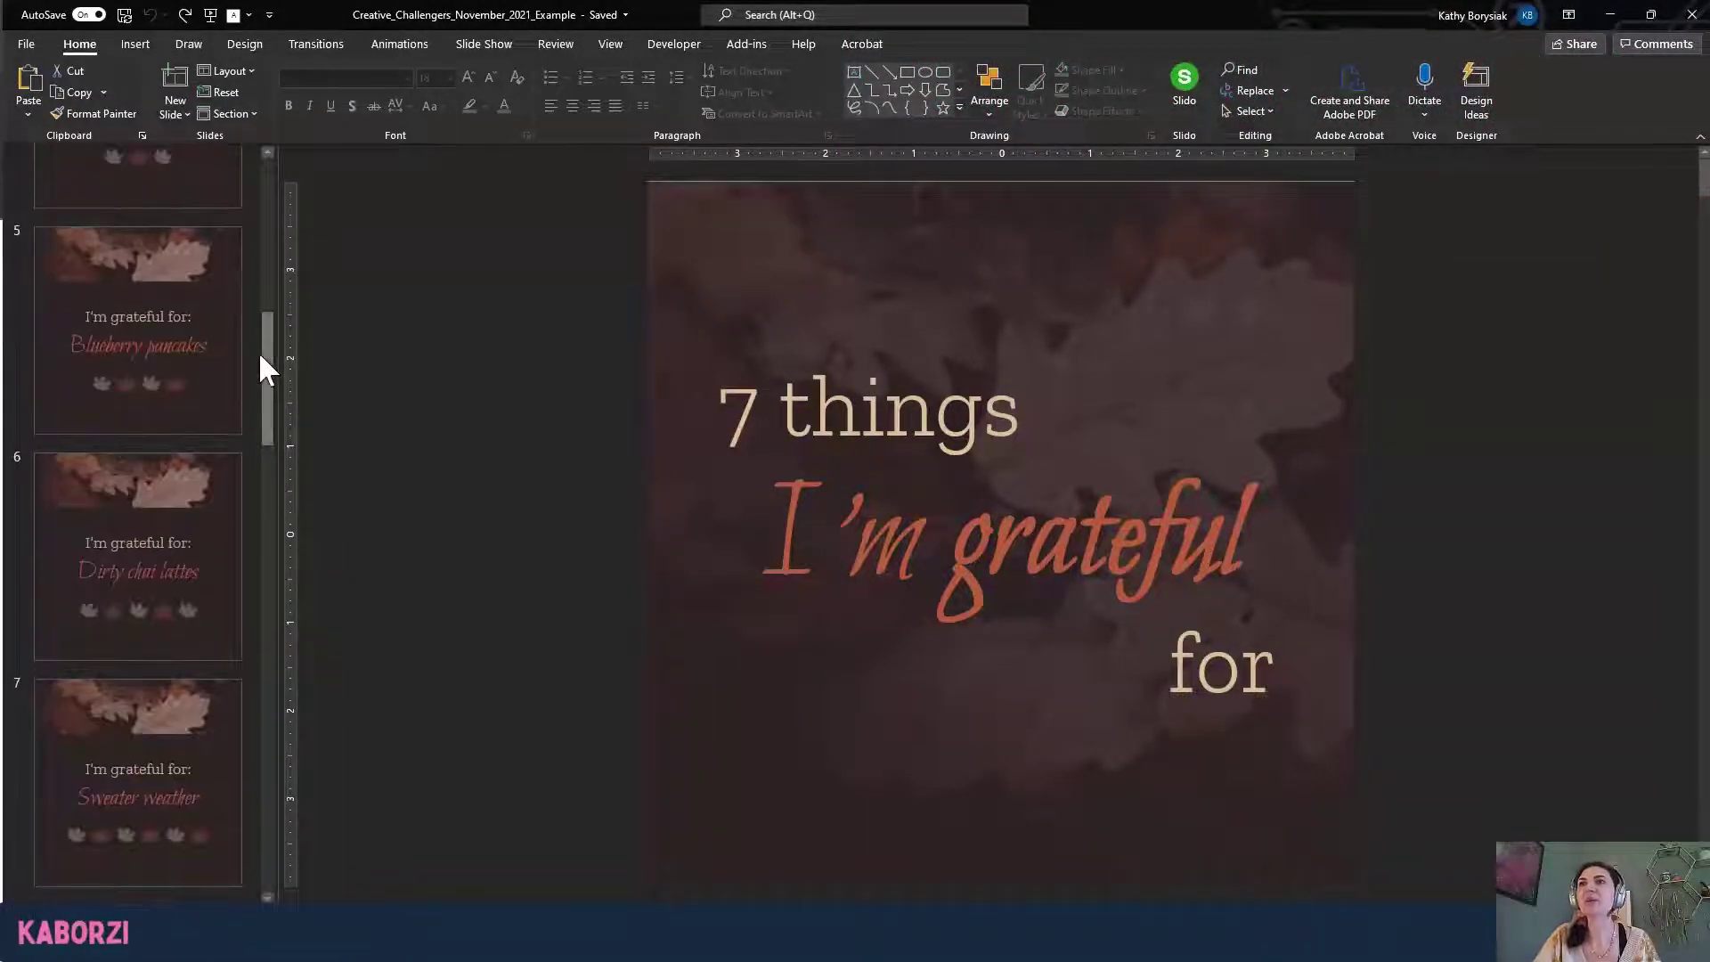
left_click_drag(270, 367, 263, 179)
scroll(172, 298, "down", 10)
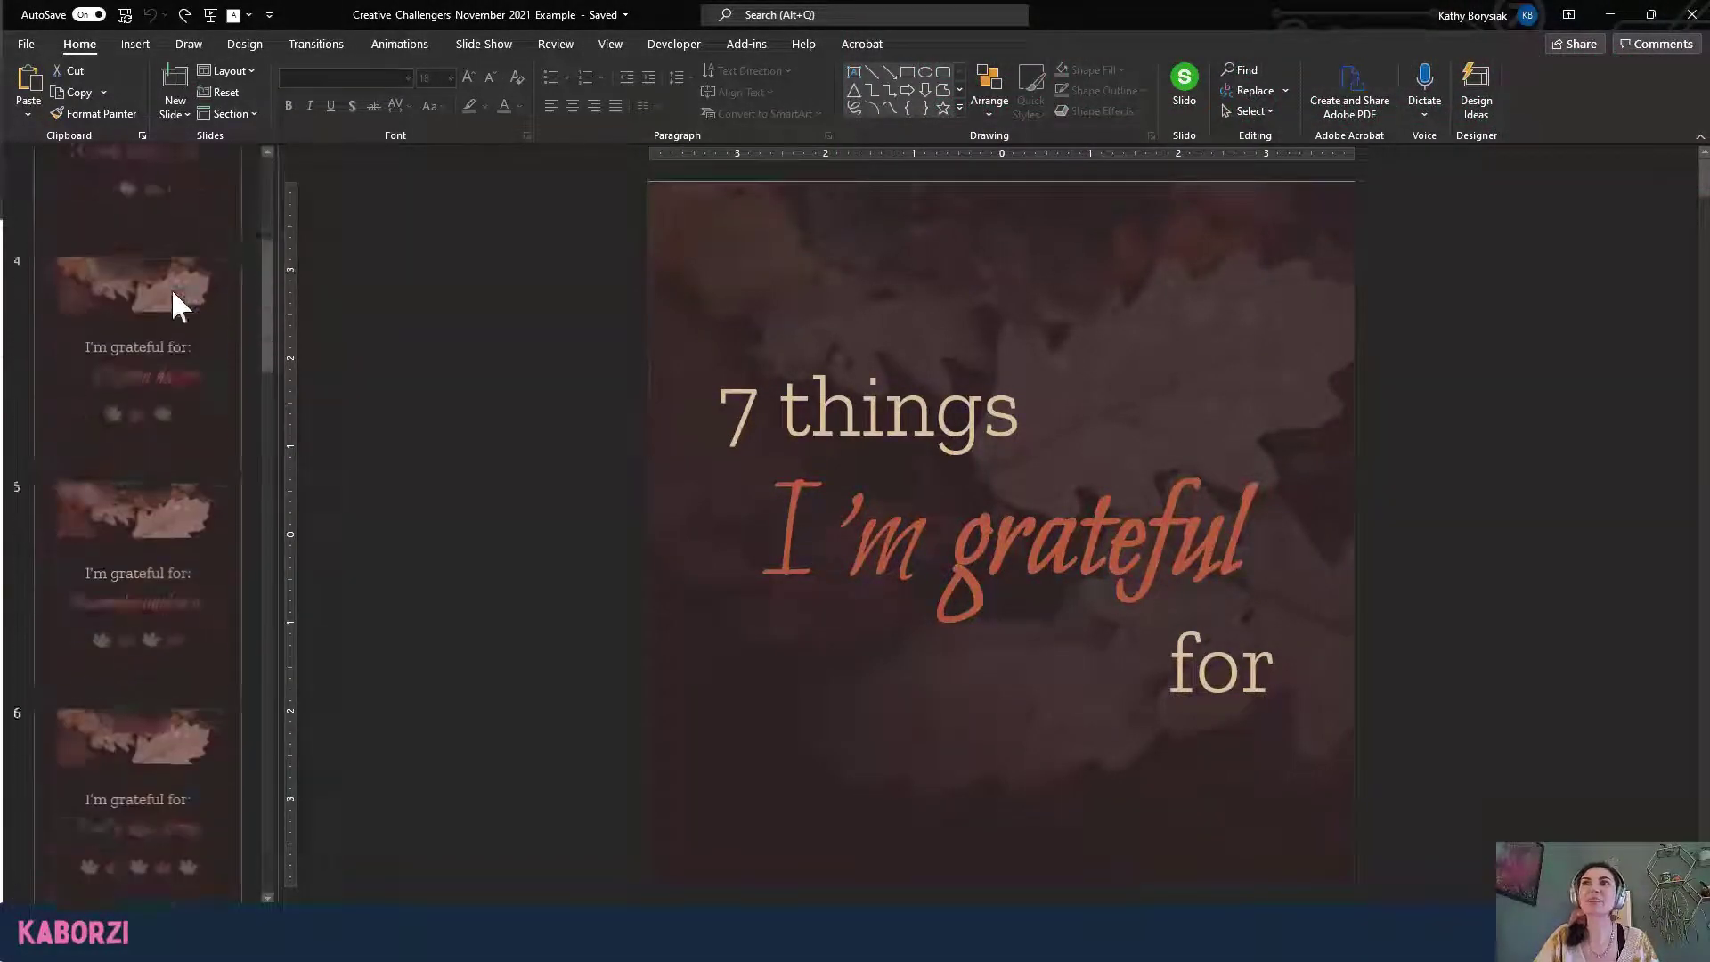
scroll(173, 290, "up", 10)
left_click(182, 286)
Start exporting the presentation with the file type PNG Portable Network Graphics.
left_click(27, 43)
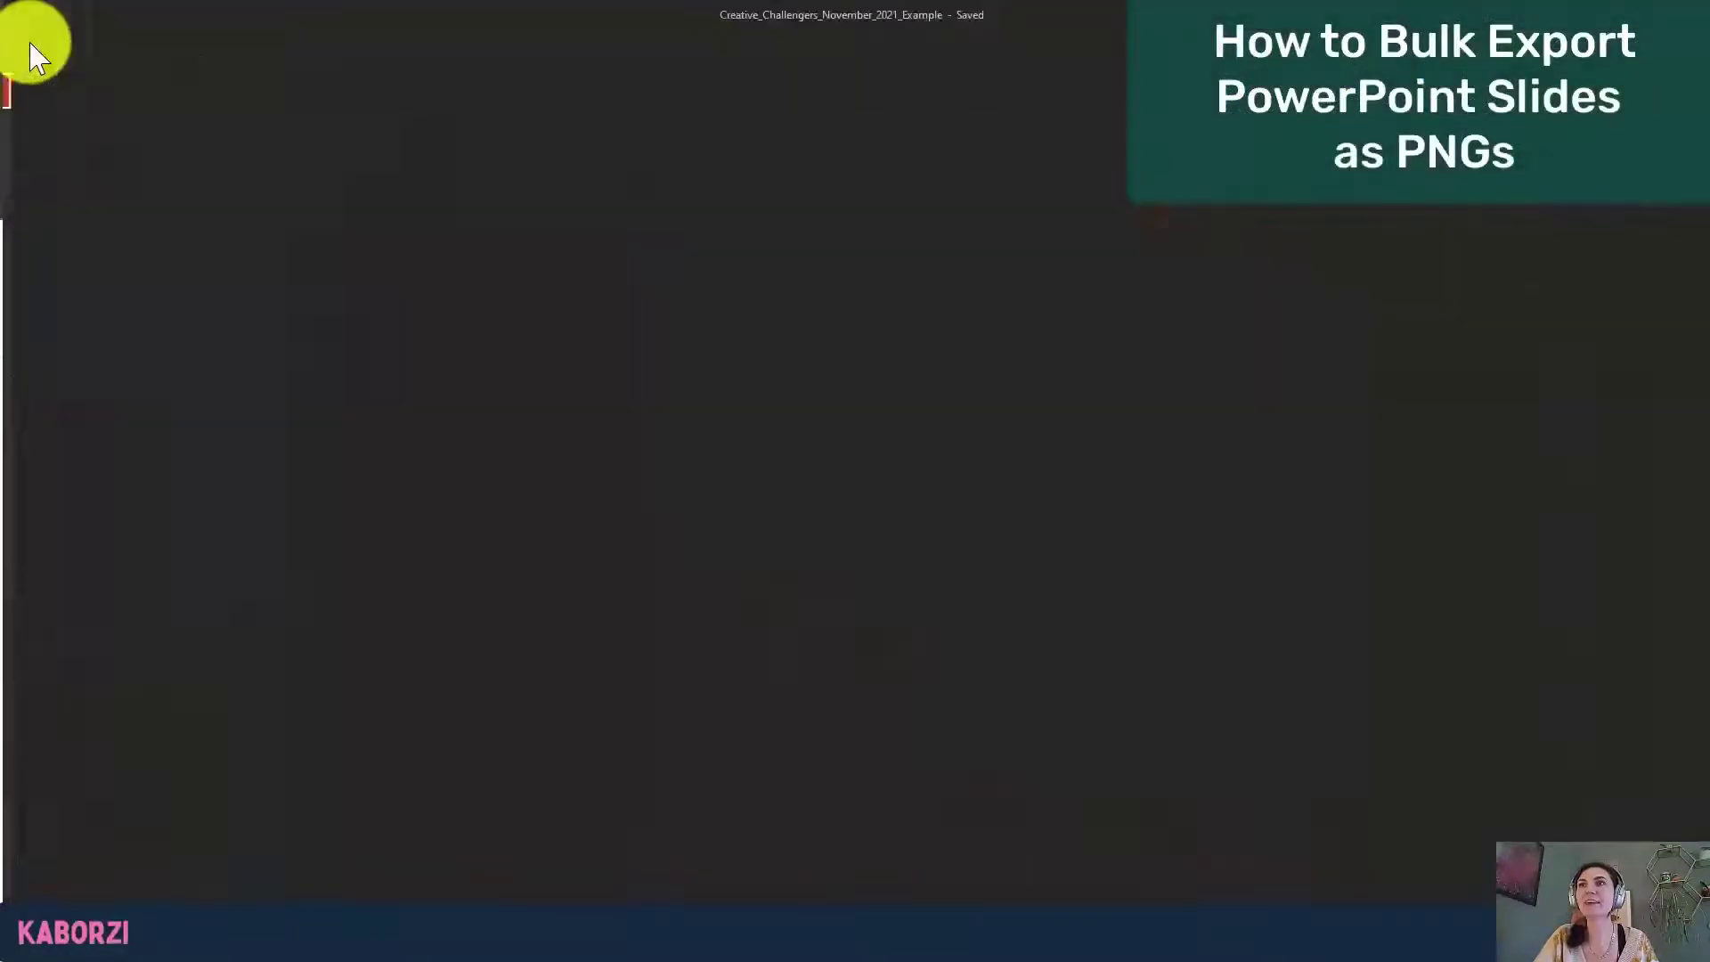
left_click(59, 403)
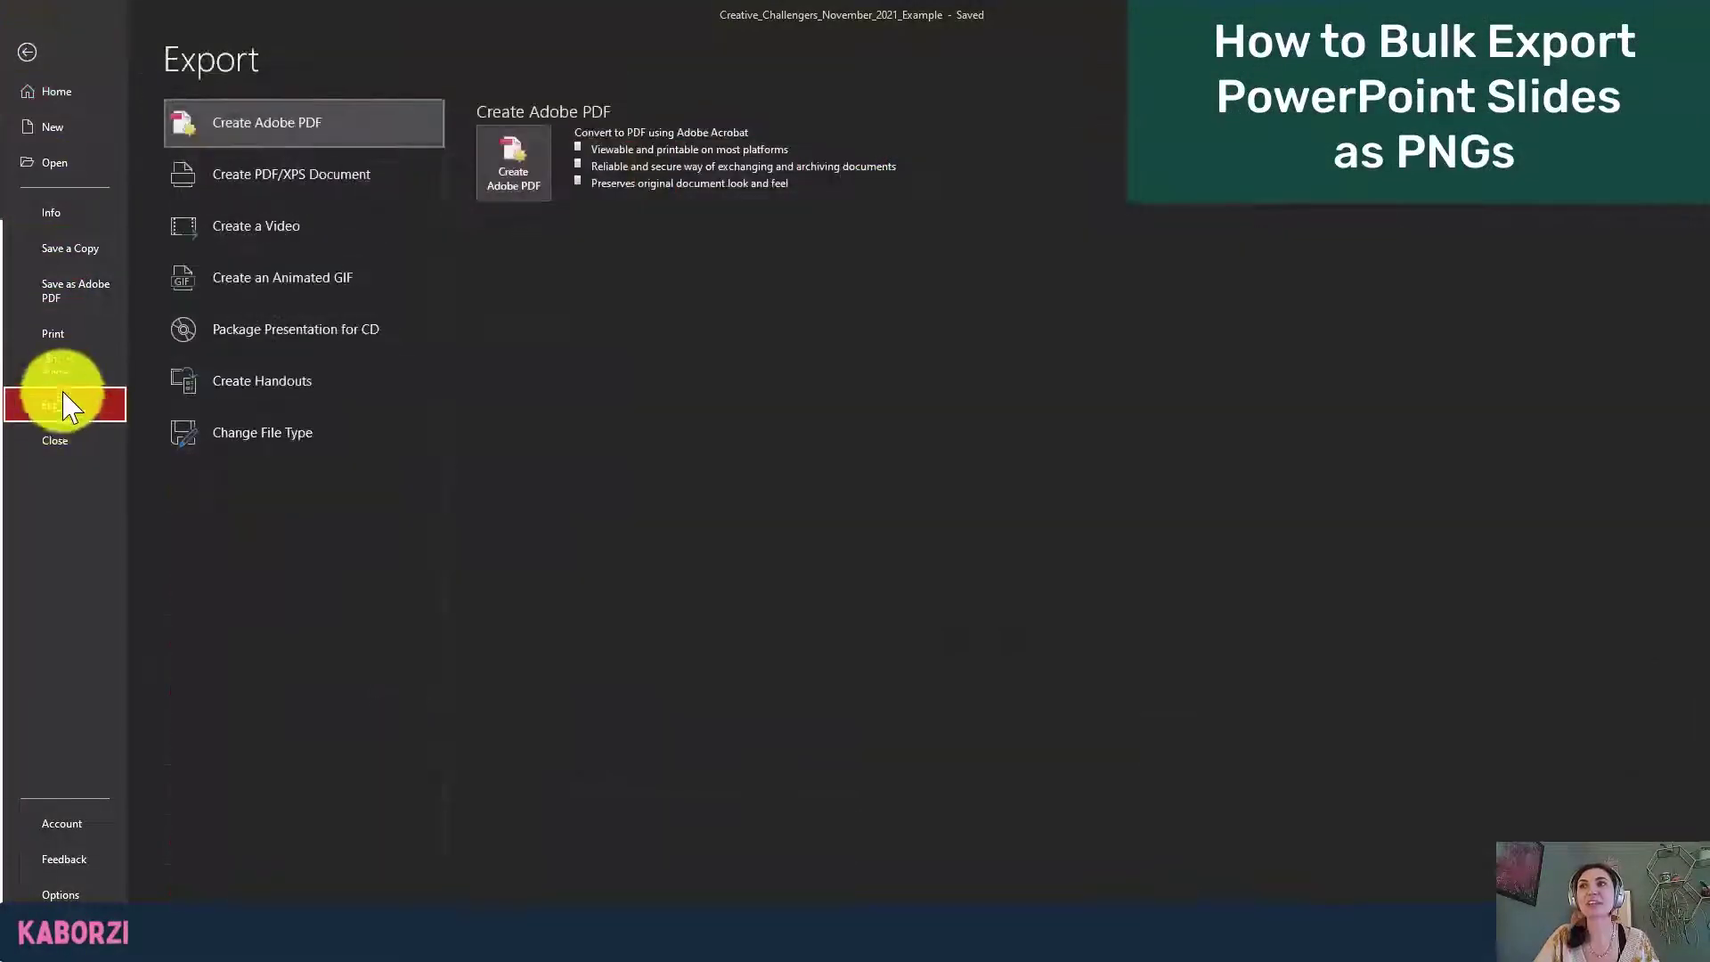
left_click(377, 445)
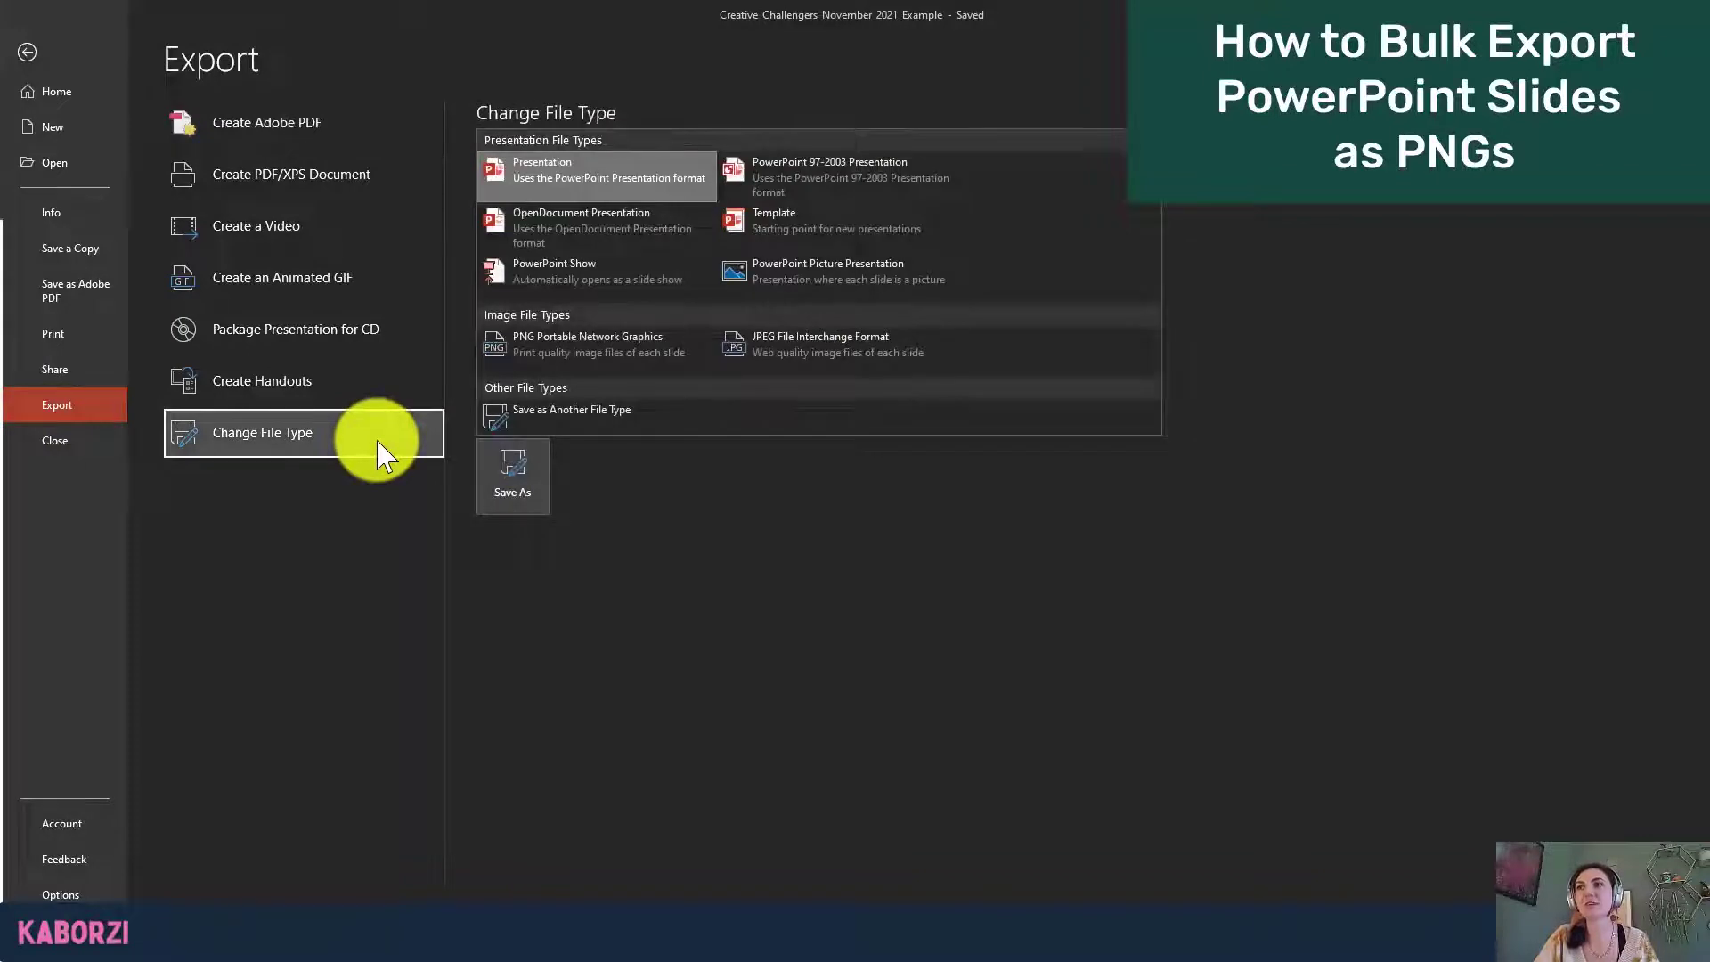
left_click(611, 350)
key("Escape")
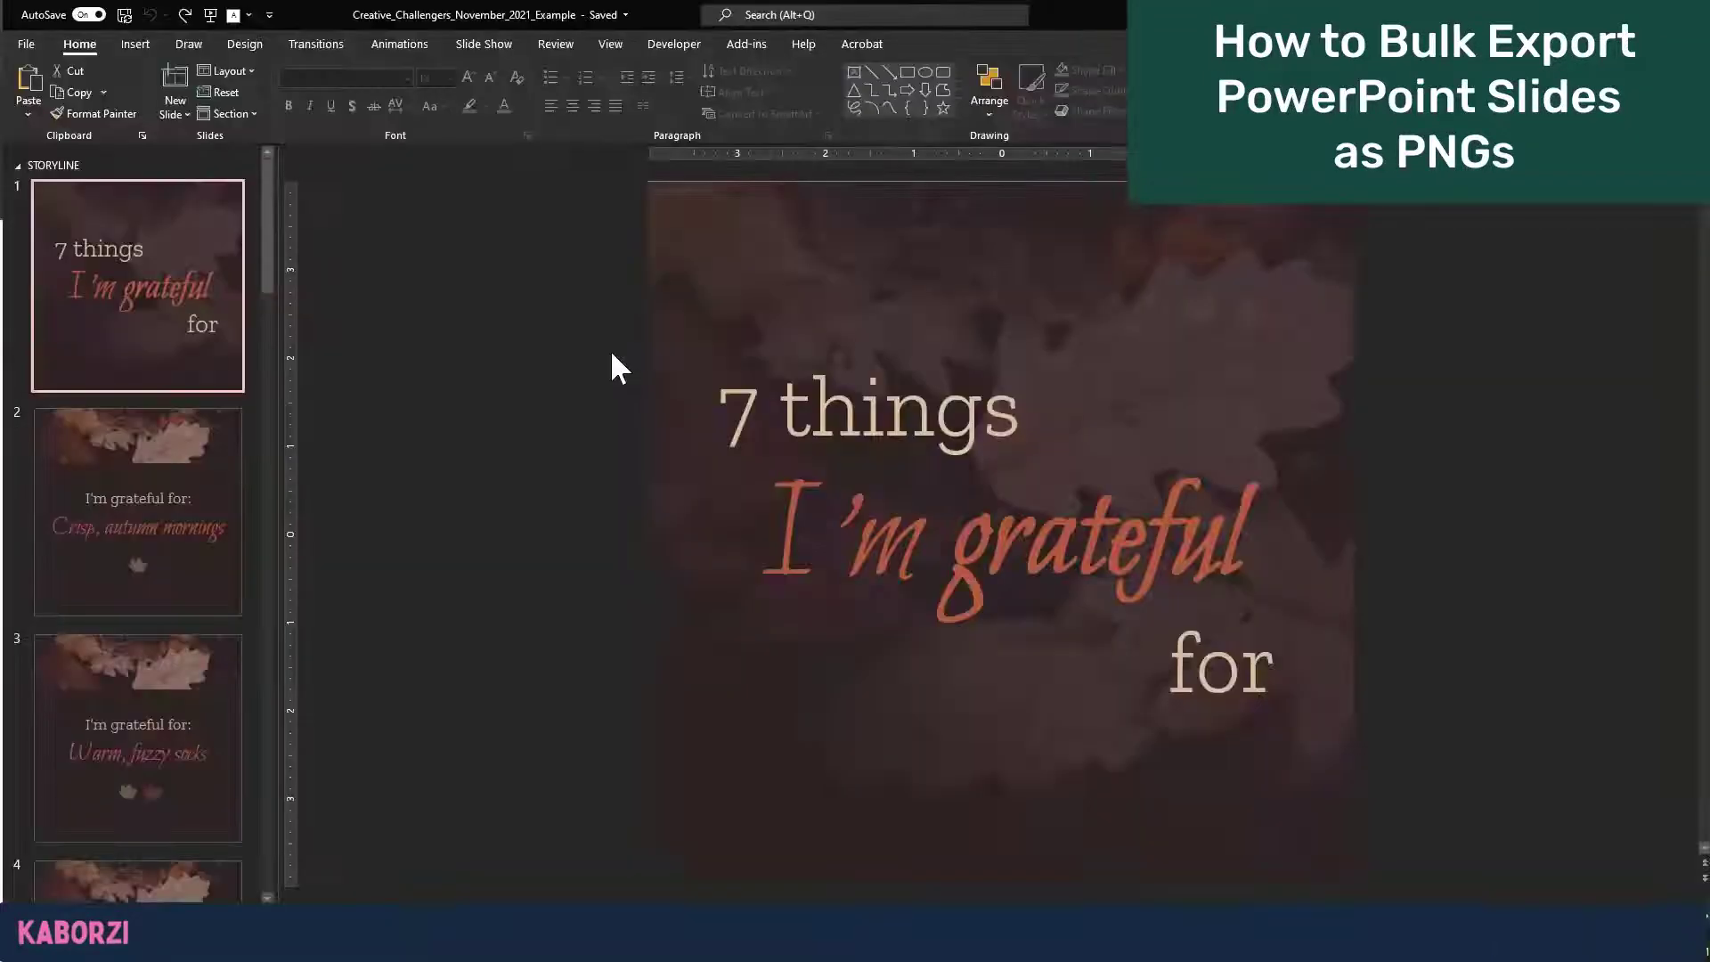
Create a folder named EXAMPLE CAROUSEL inside the Kaborzi folder and open it as the save location.
scroll(124, 572, "down", 5)
left_click(71, 631)
right_click(625, 782)
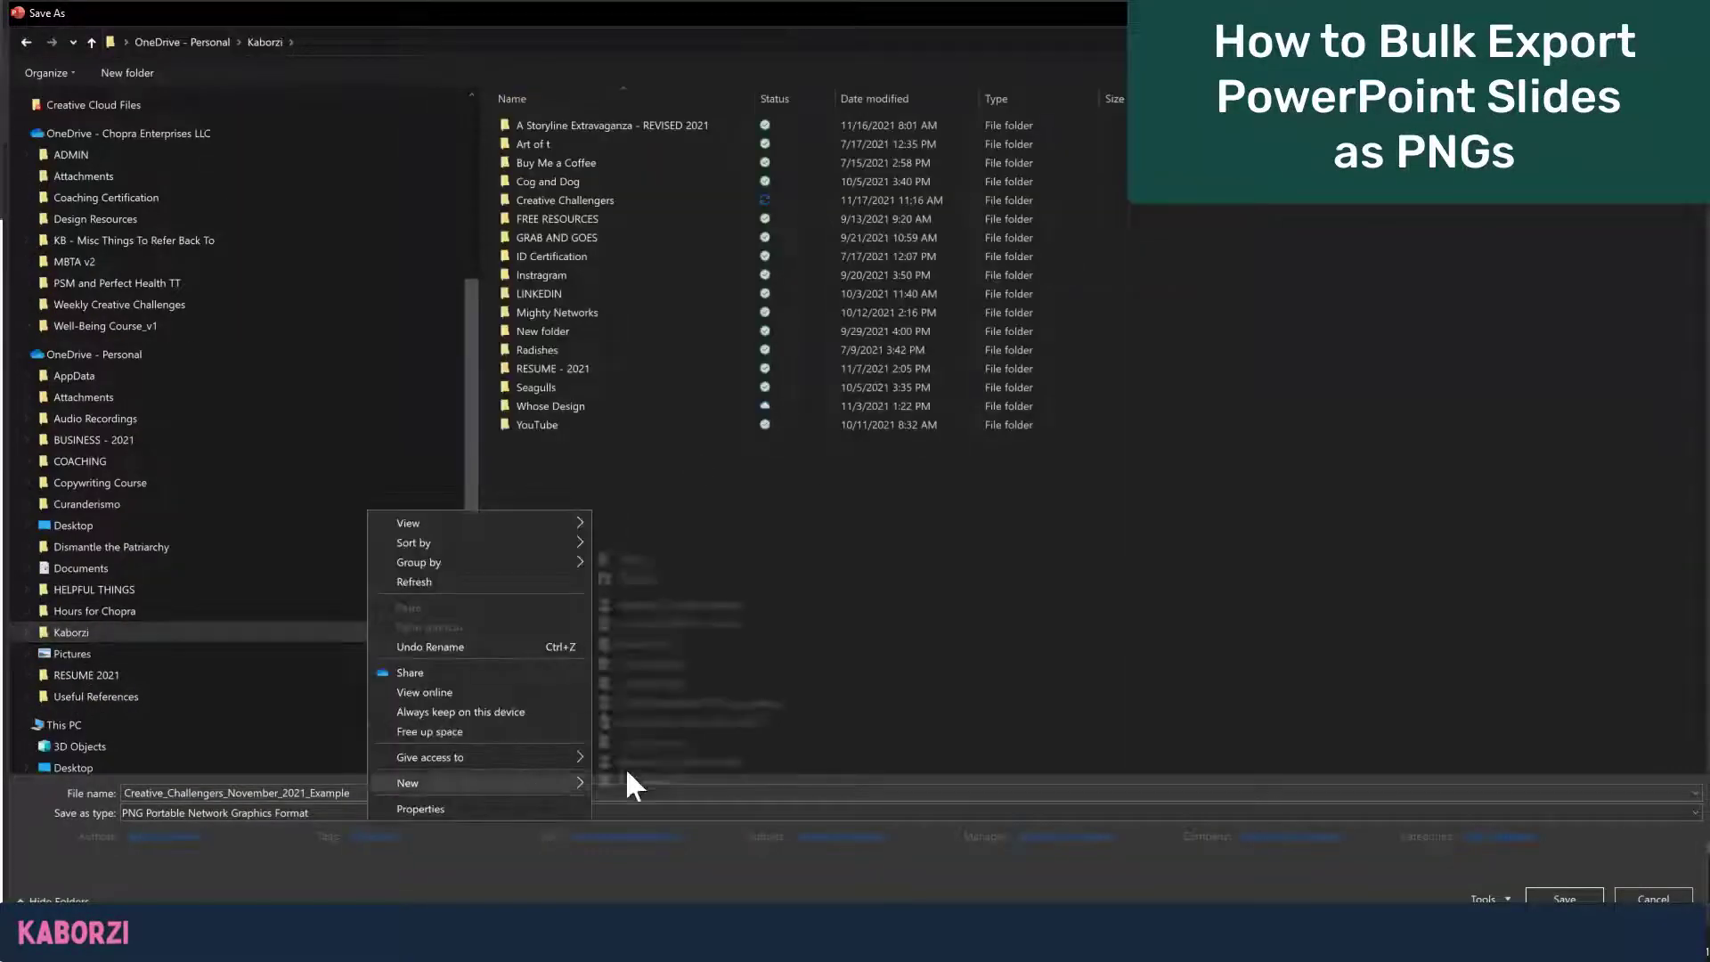
left_click(661, 558)
type("EXAMPLE CAROUSEL")
key("Return")
double_click(600, 221)
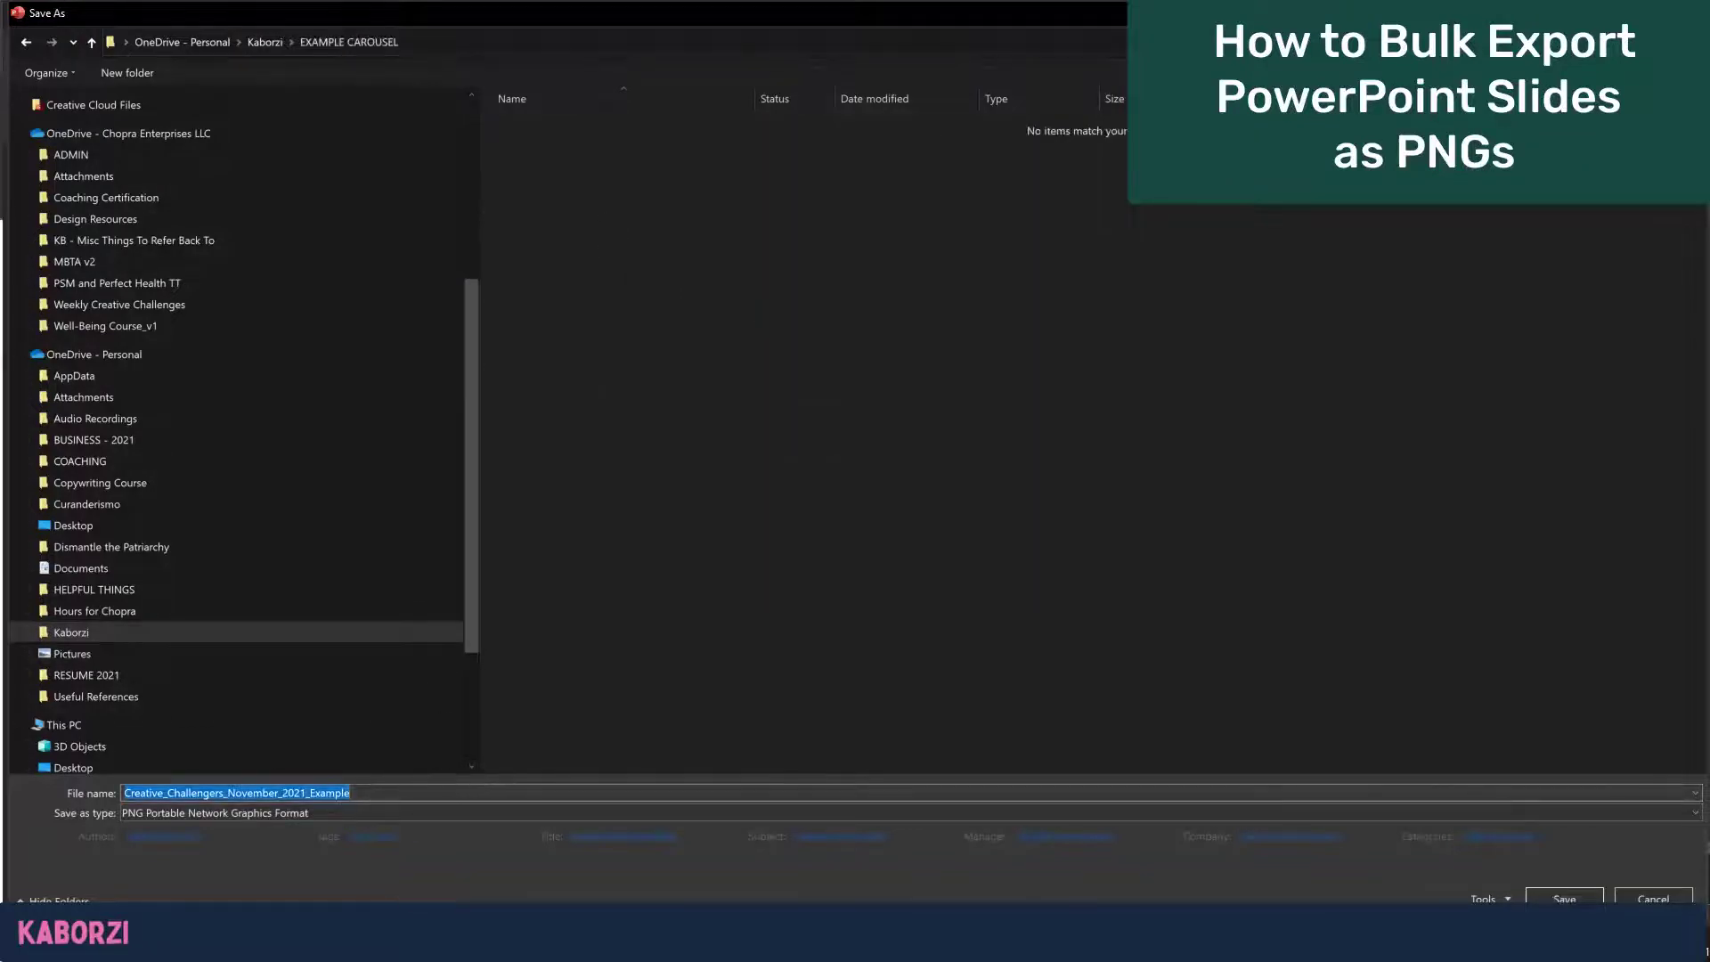
Save the PNG export under the name Carousel, including all slides.
key("Return")
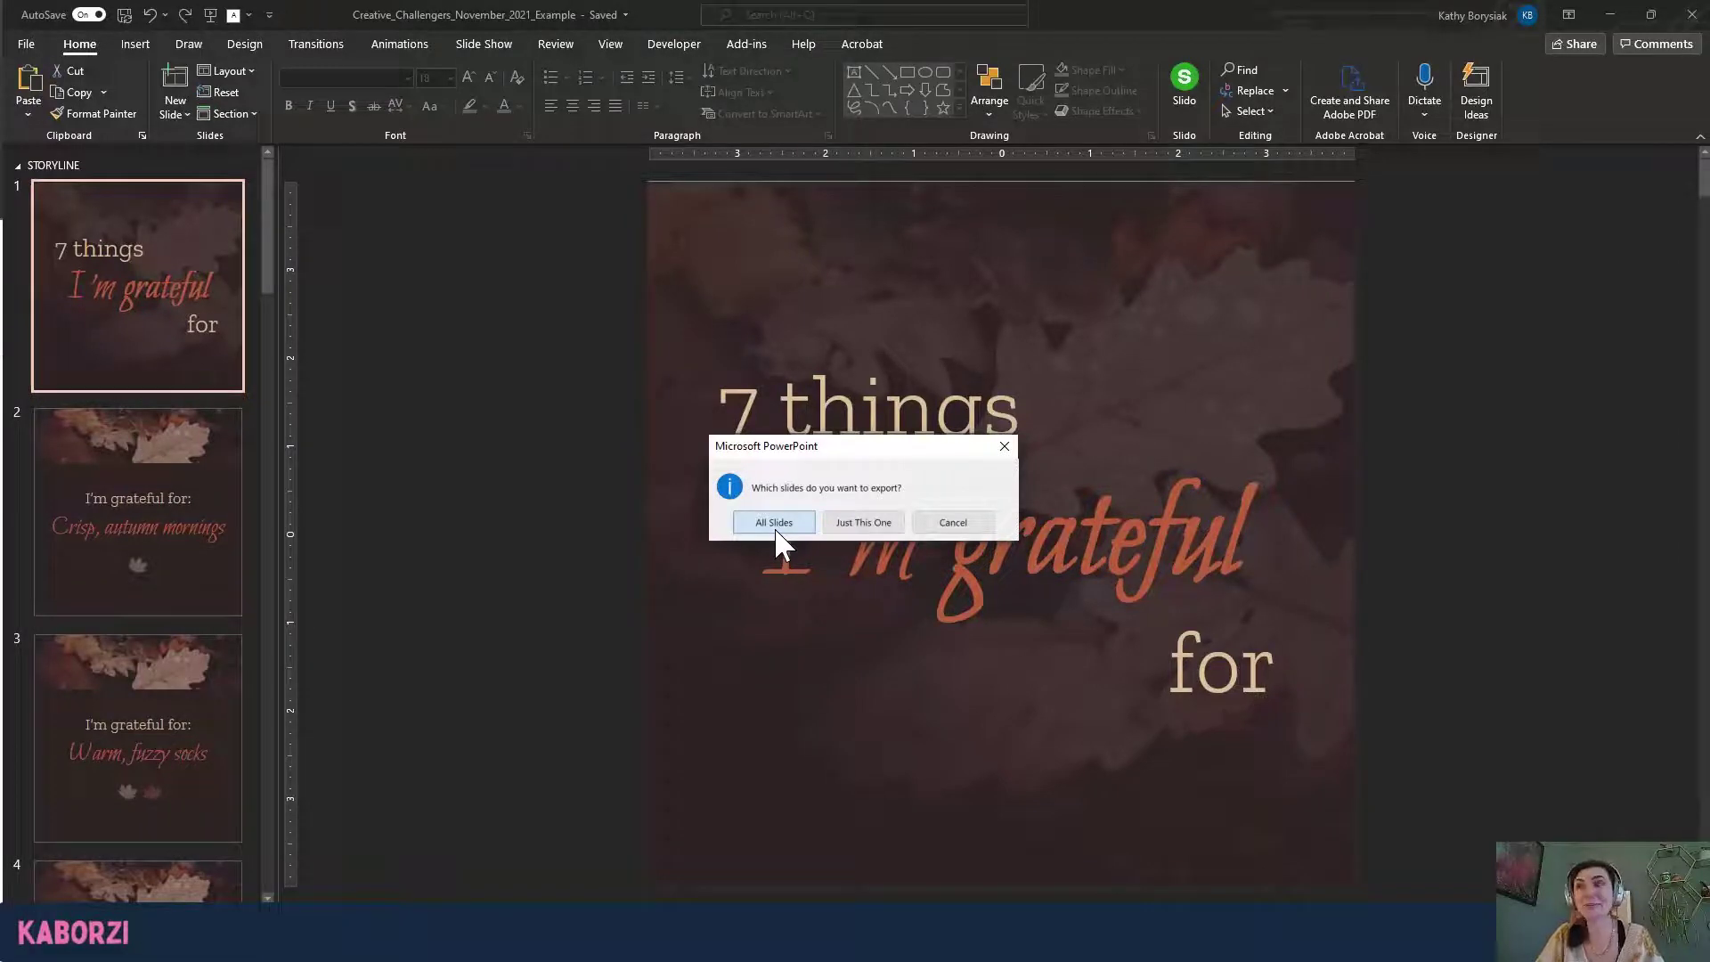
left_click(774, 523)
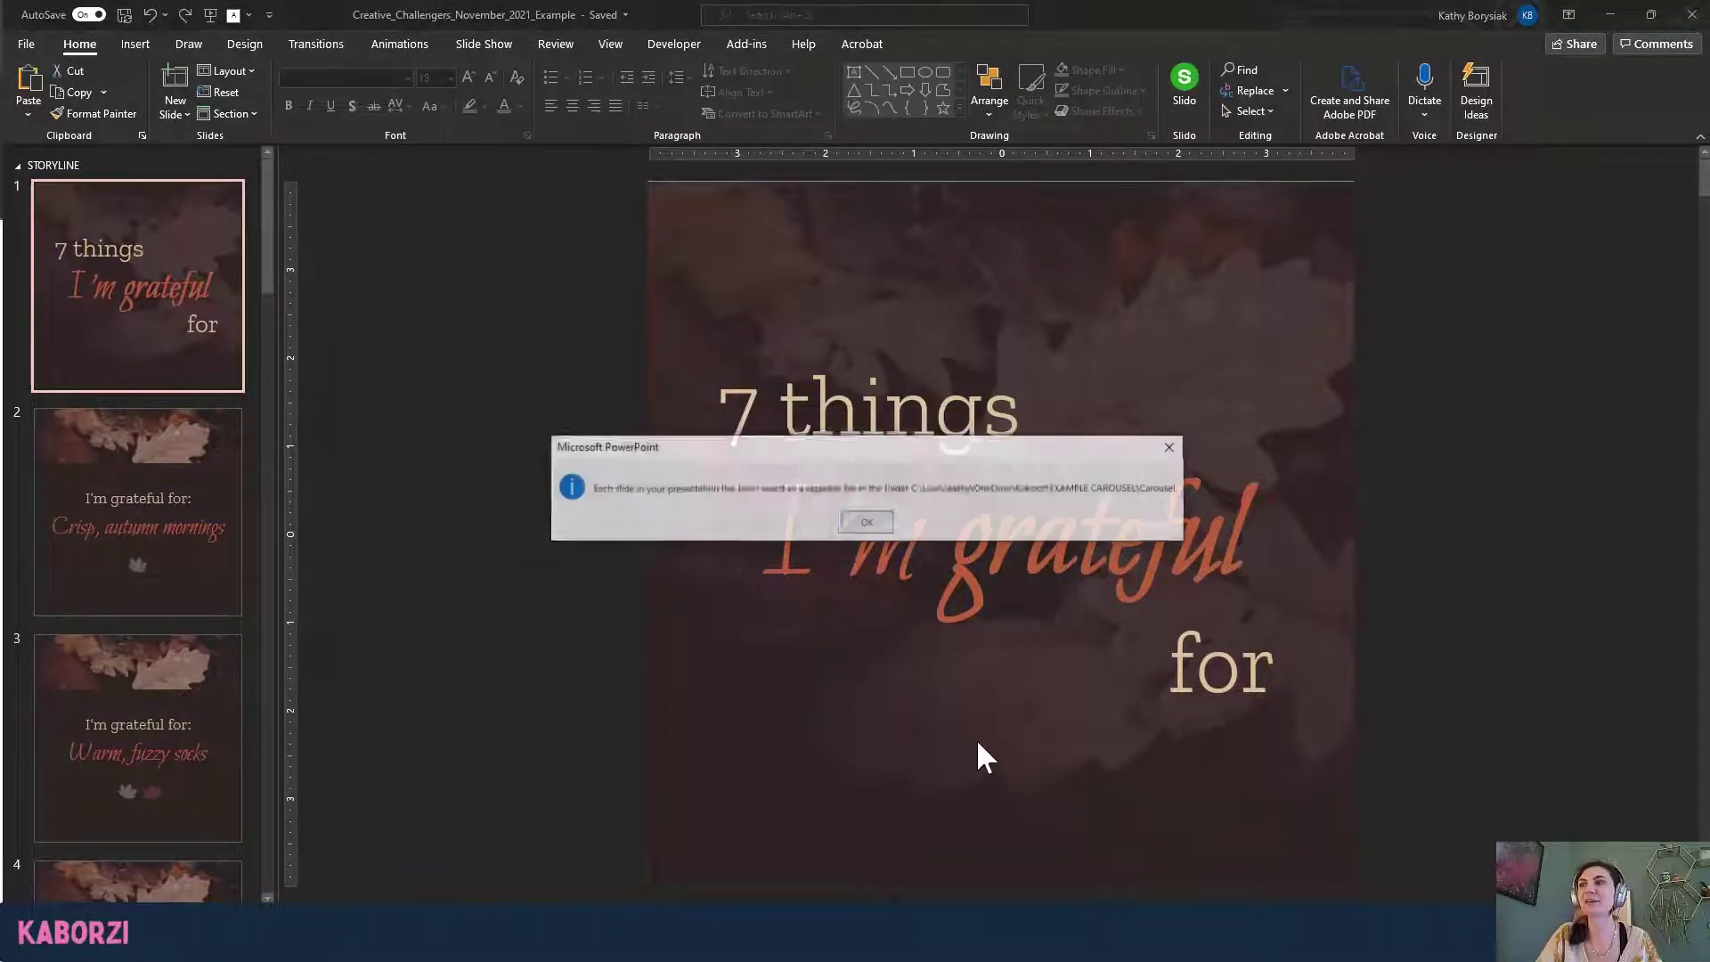
left_click(866, 522)
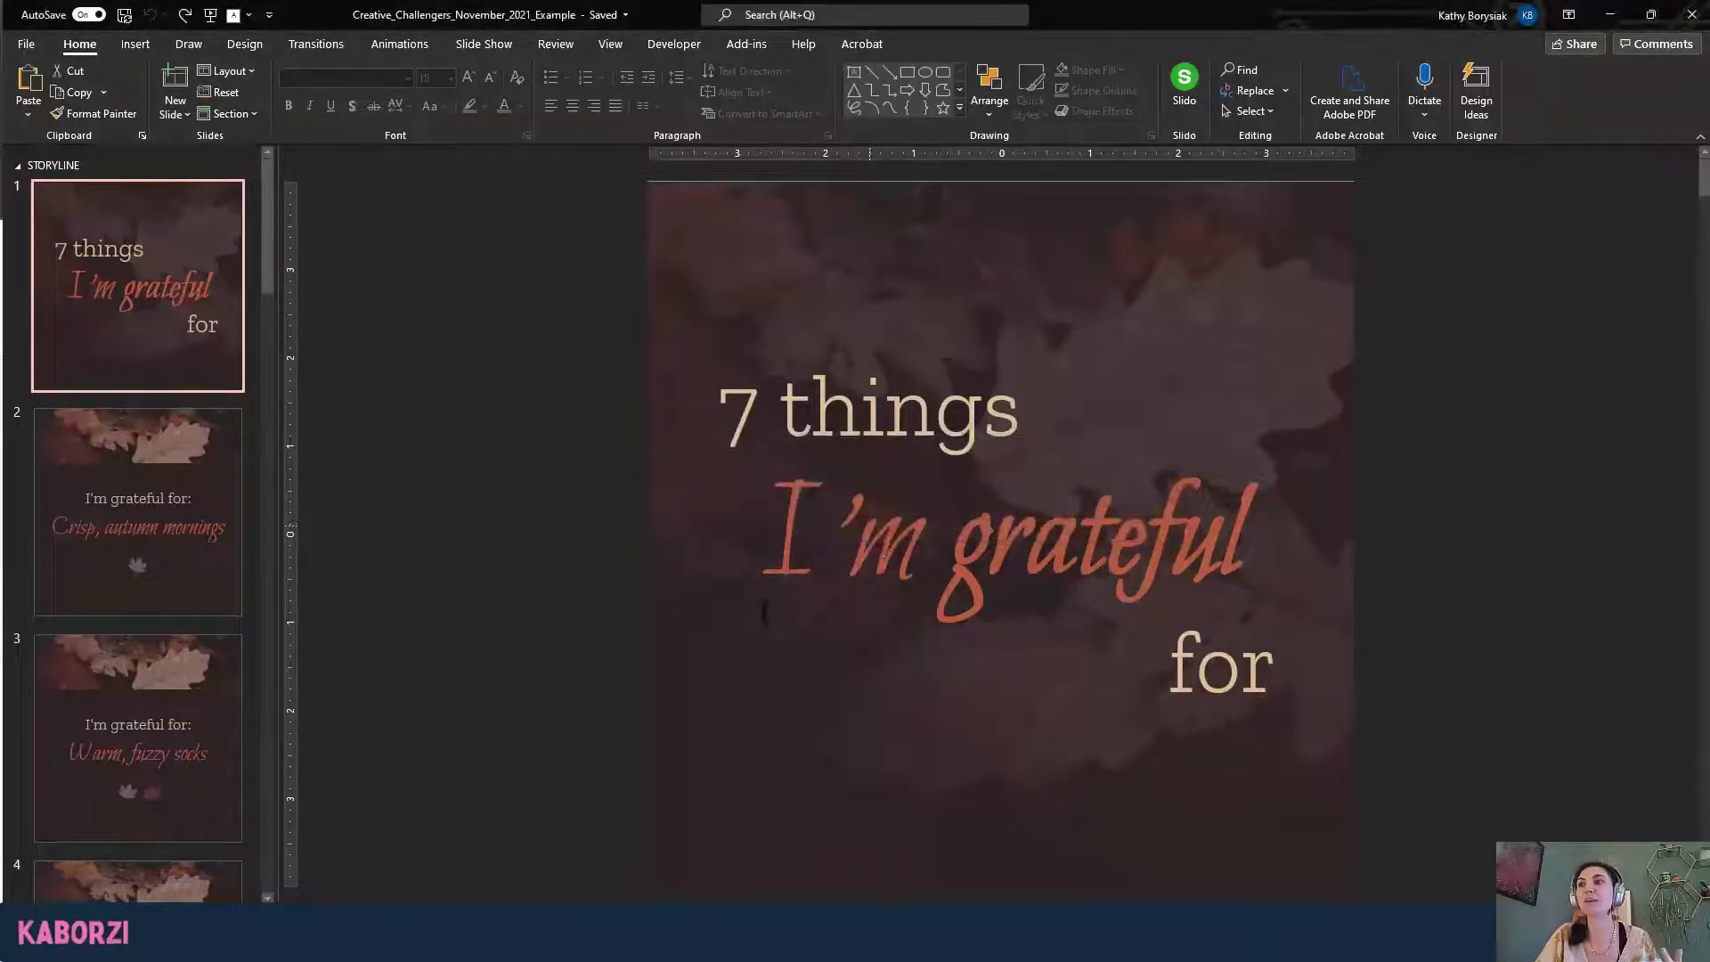
Switch to File Explorer and open the exported Carousel folder in Kaborzi > EXAMPLE CAROUSEL.
key("super+e")
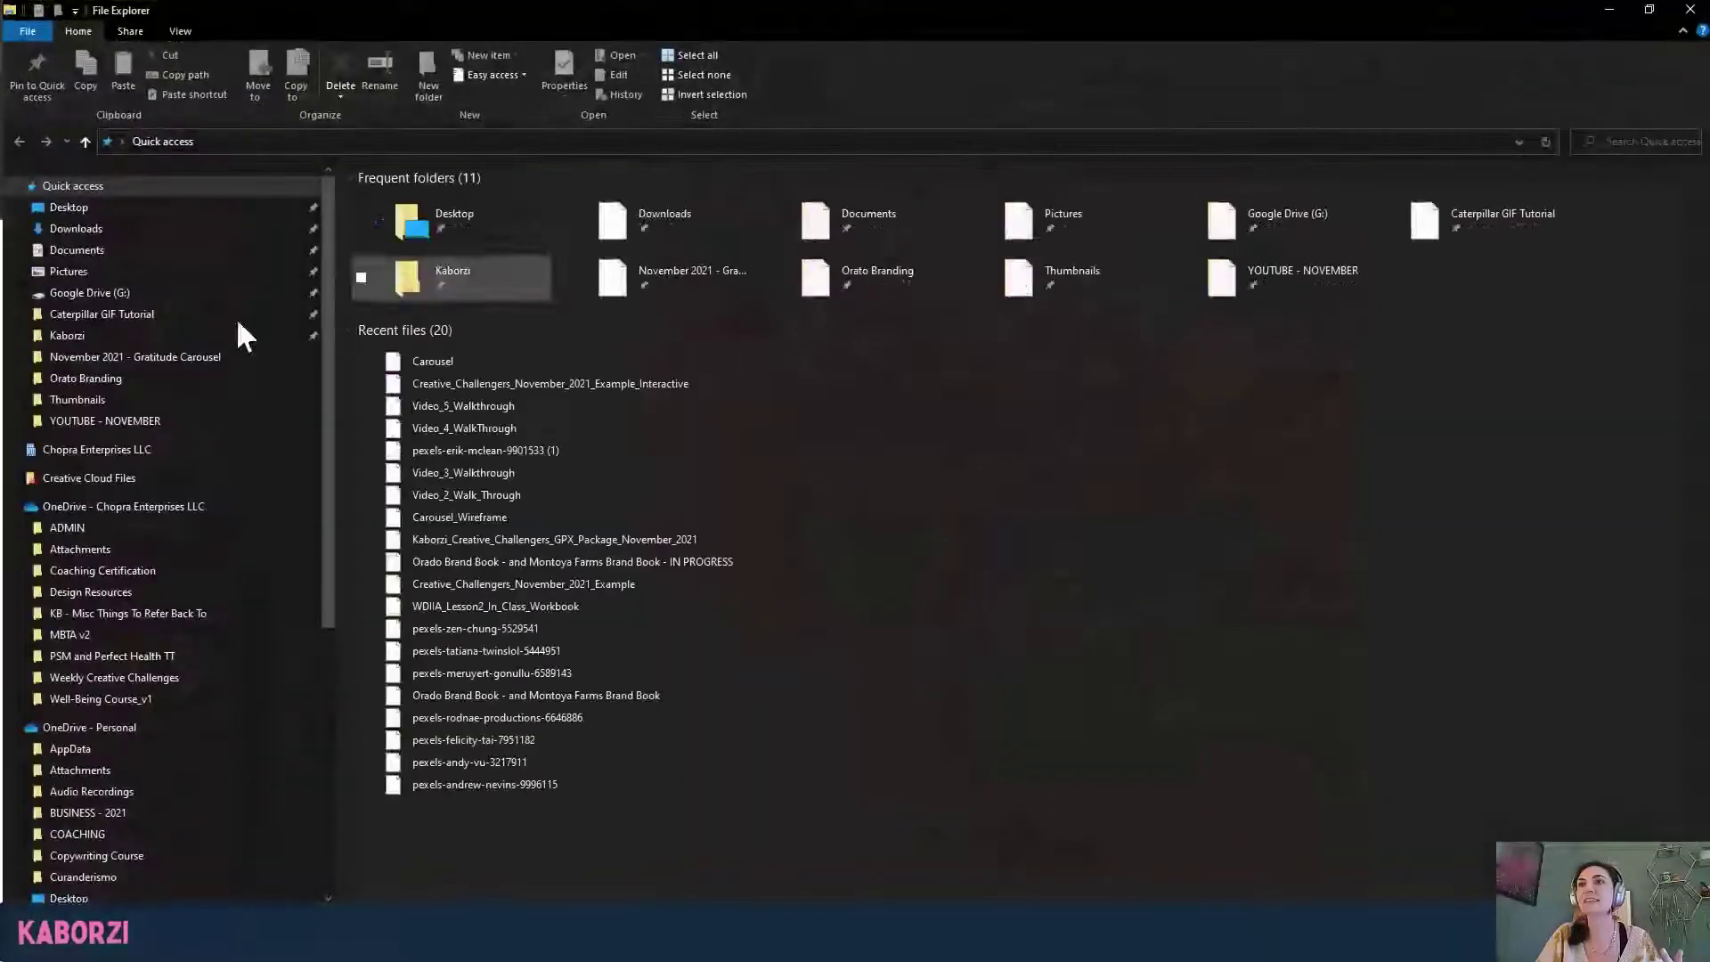
scroll(137, 745, "down", 6)
left_click(73, 606)
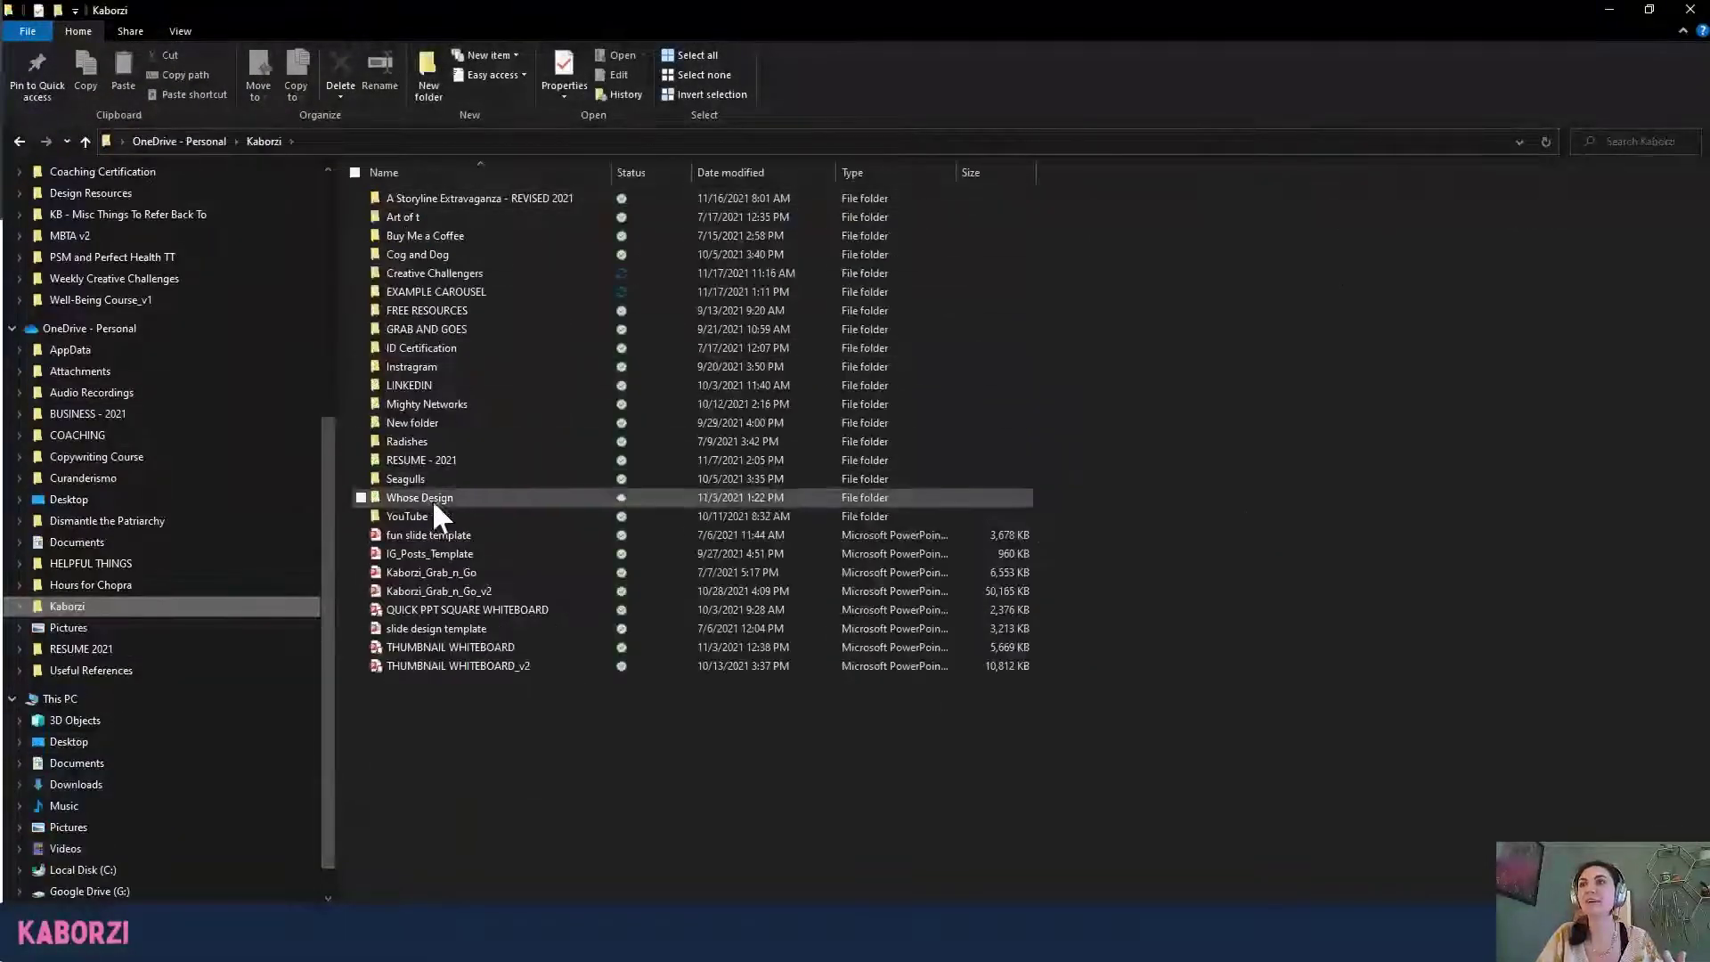
double_click(431, 290)
double_click(404, 198)
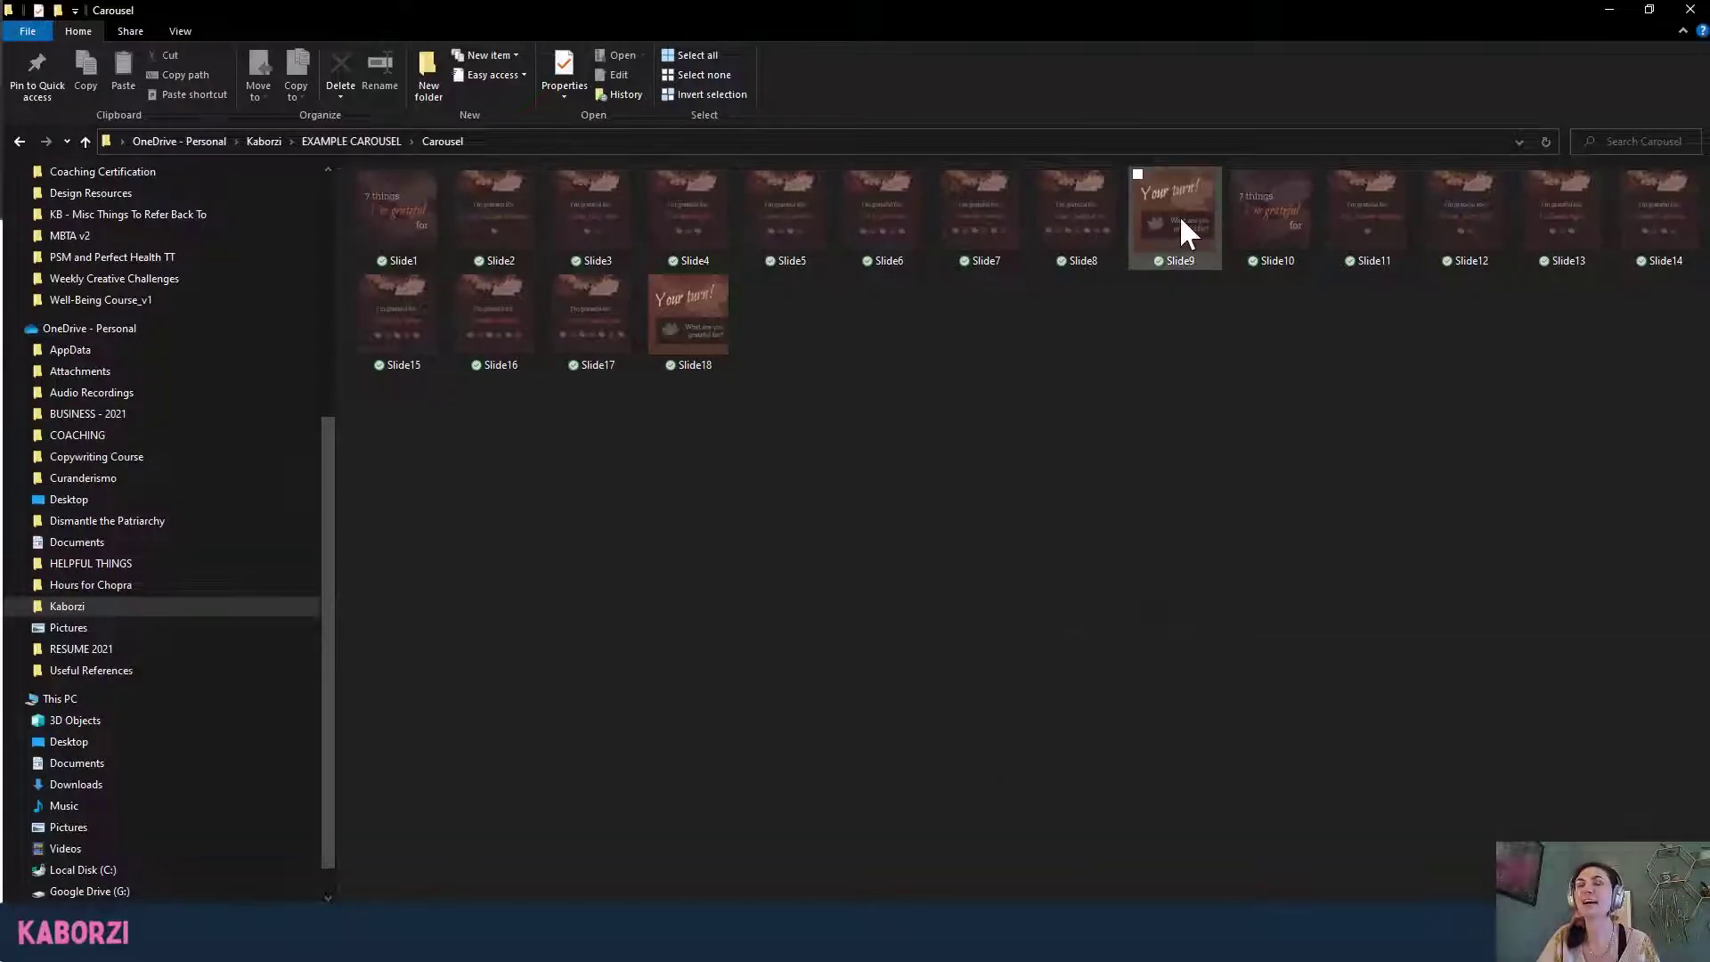
mouse_move(1181, 218)
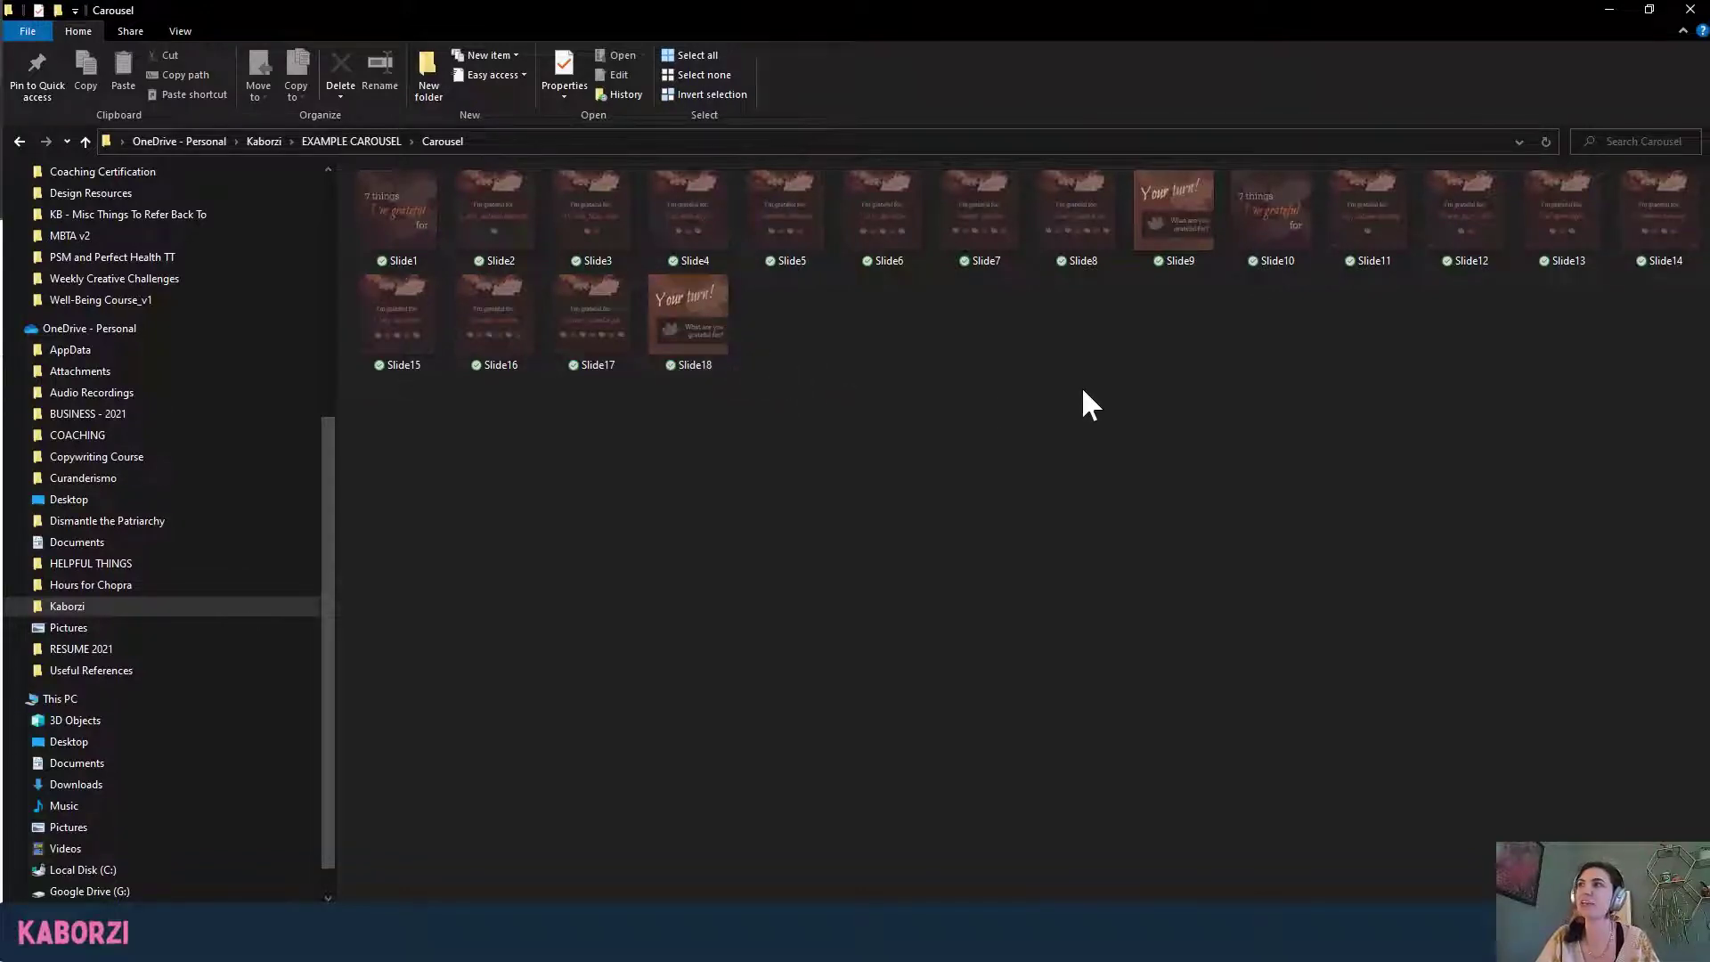
Delete the exported images with arrows, Slide10 through Slide18, from the Carousel folder.
left_click(1285, 221)
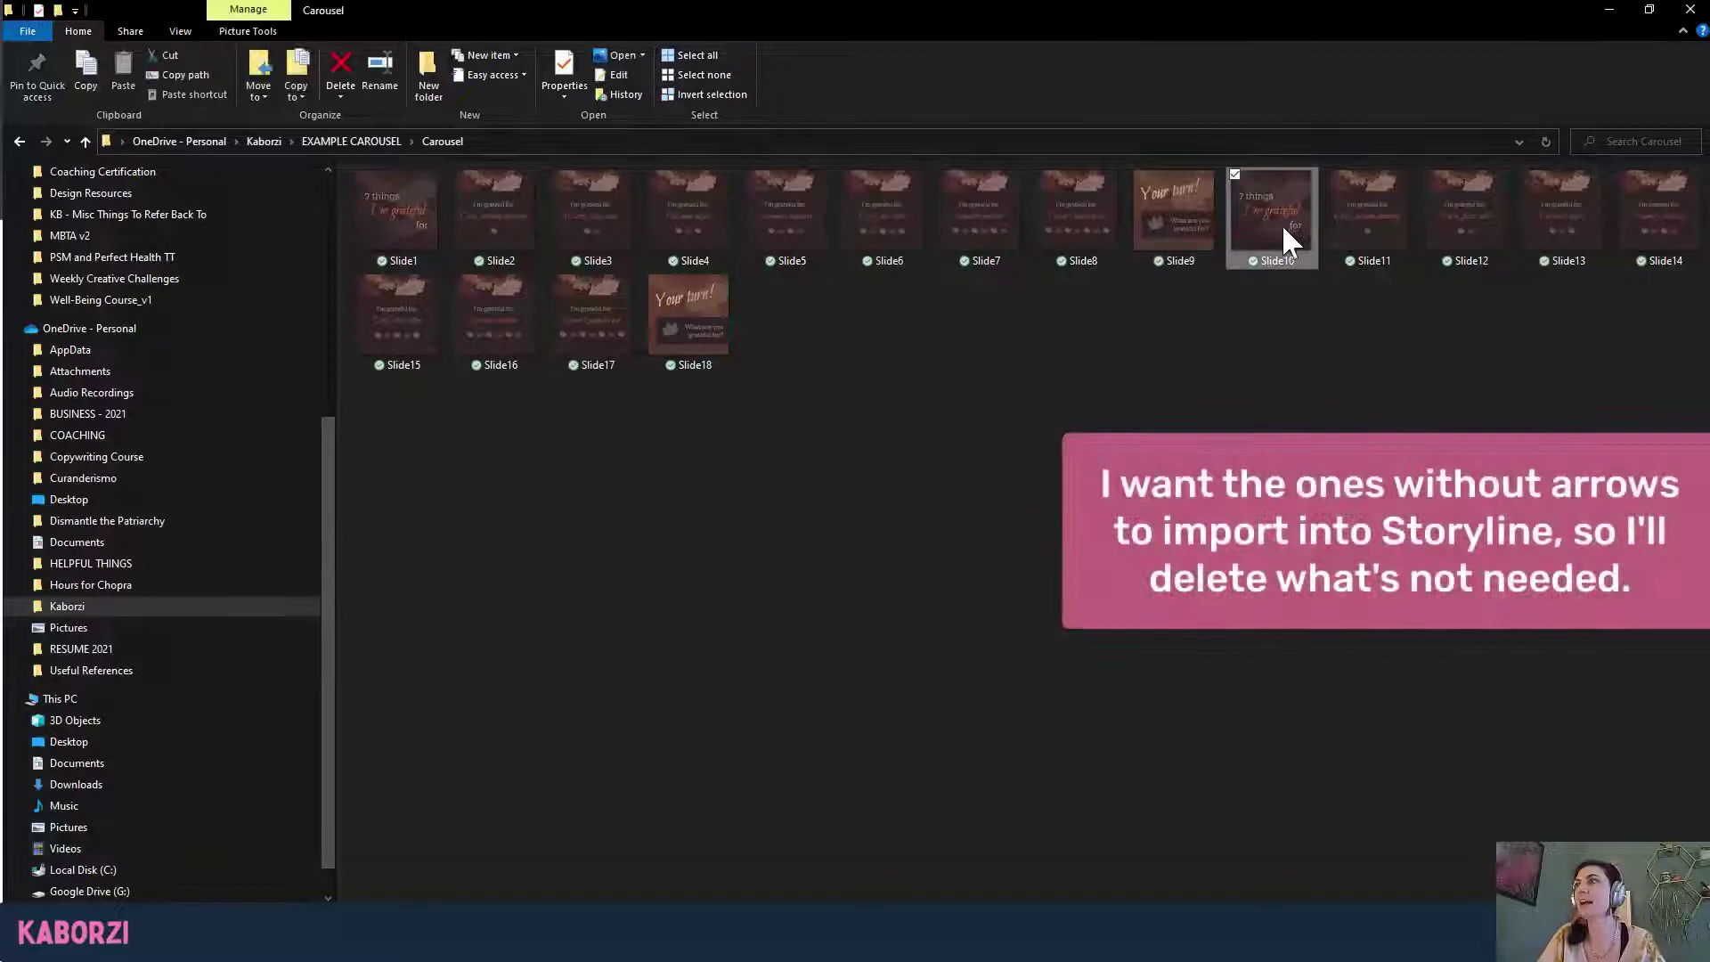
left_click(693, 342, "shift")
key("Delete")
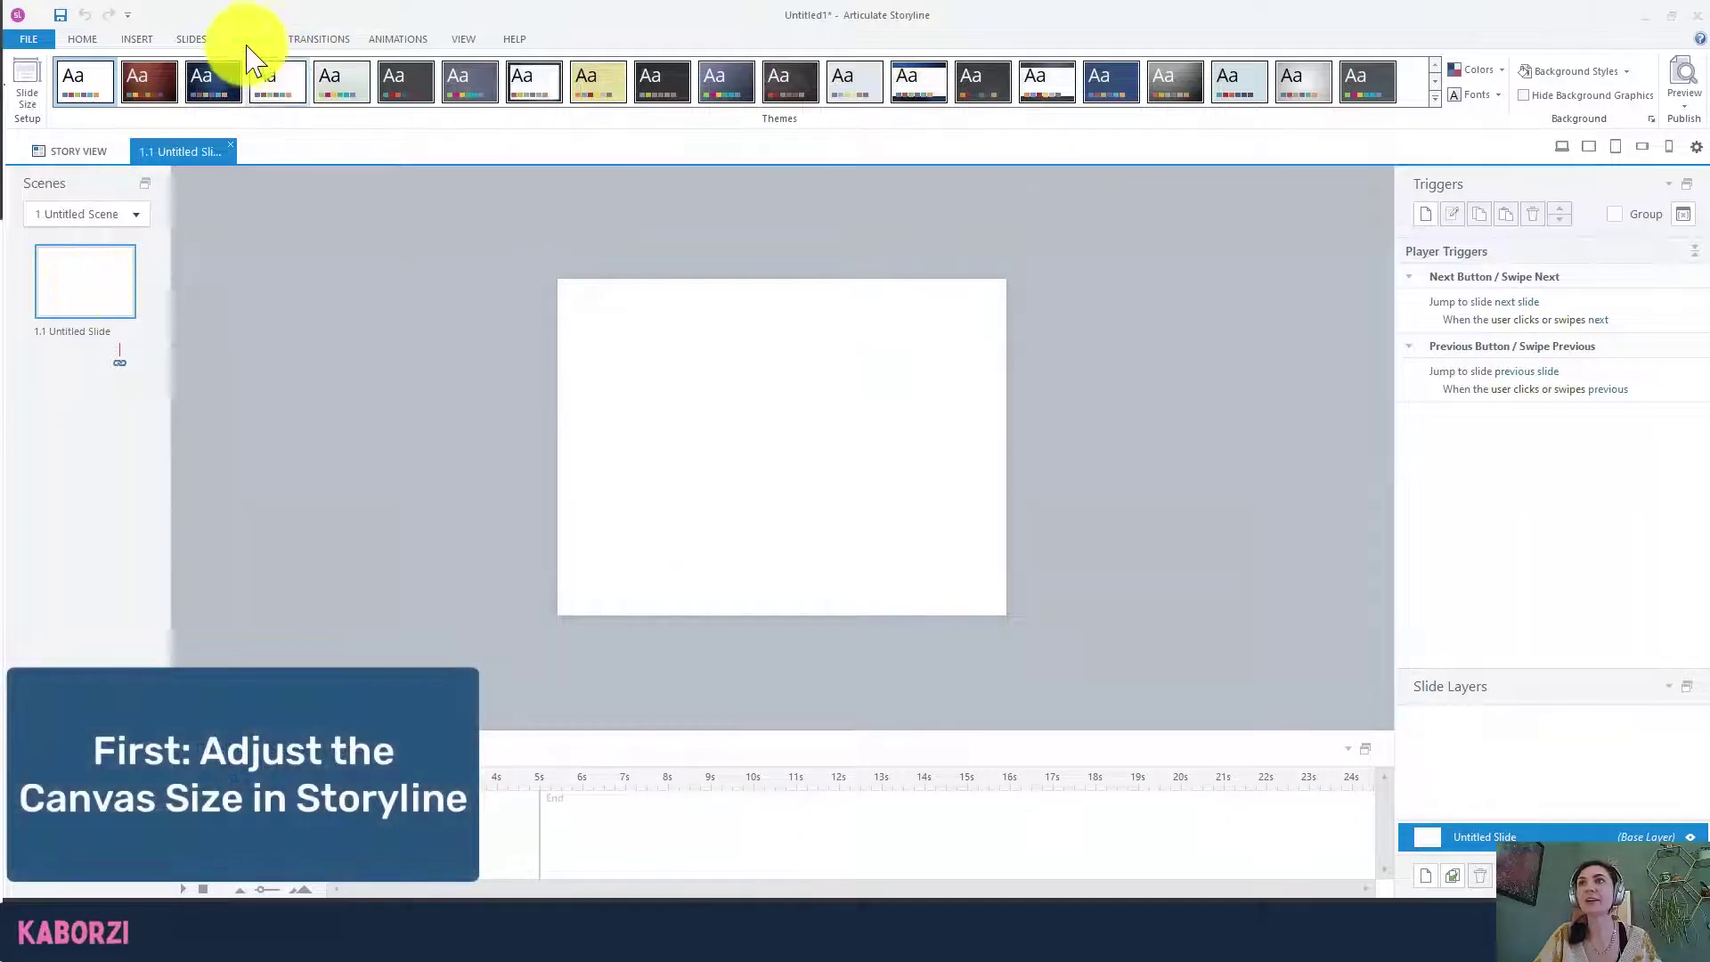
Set the project's slide size to Custom with a width of 720 px and a height of 720 px.
left_click(28, 84)
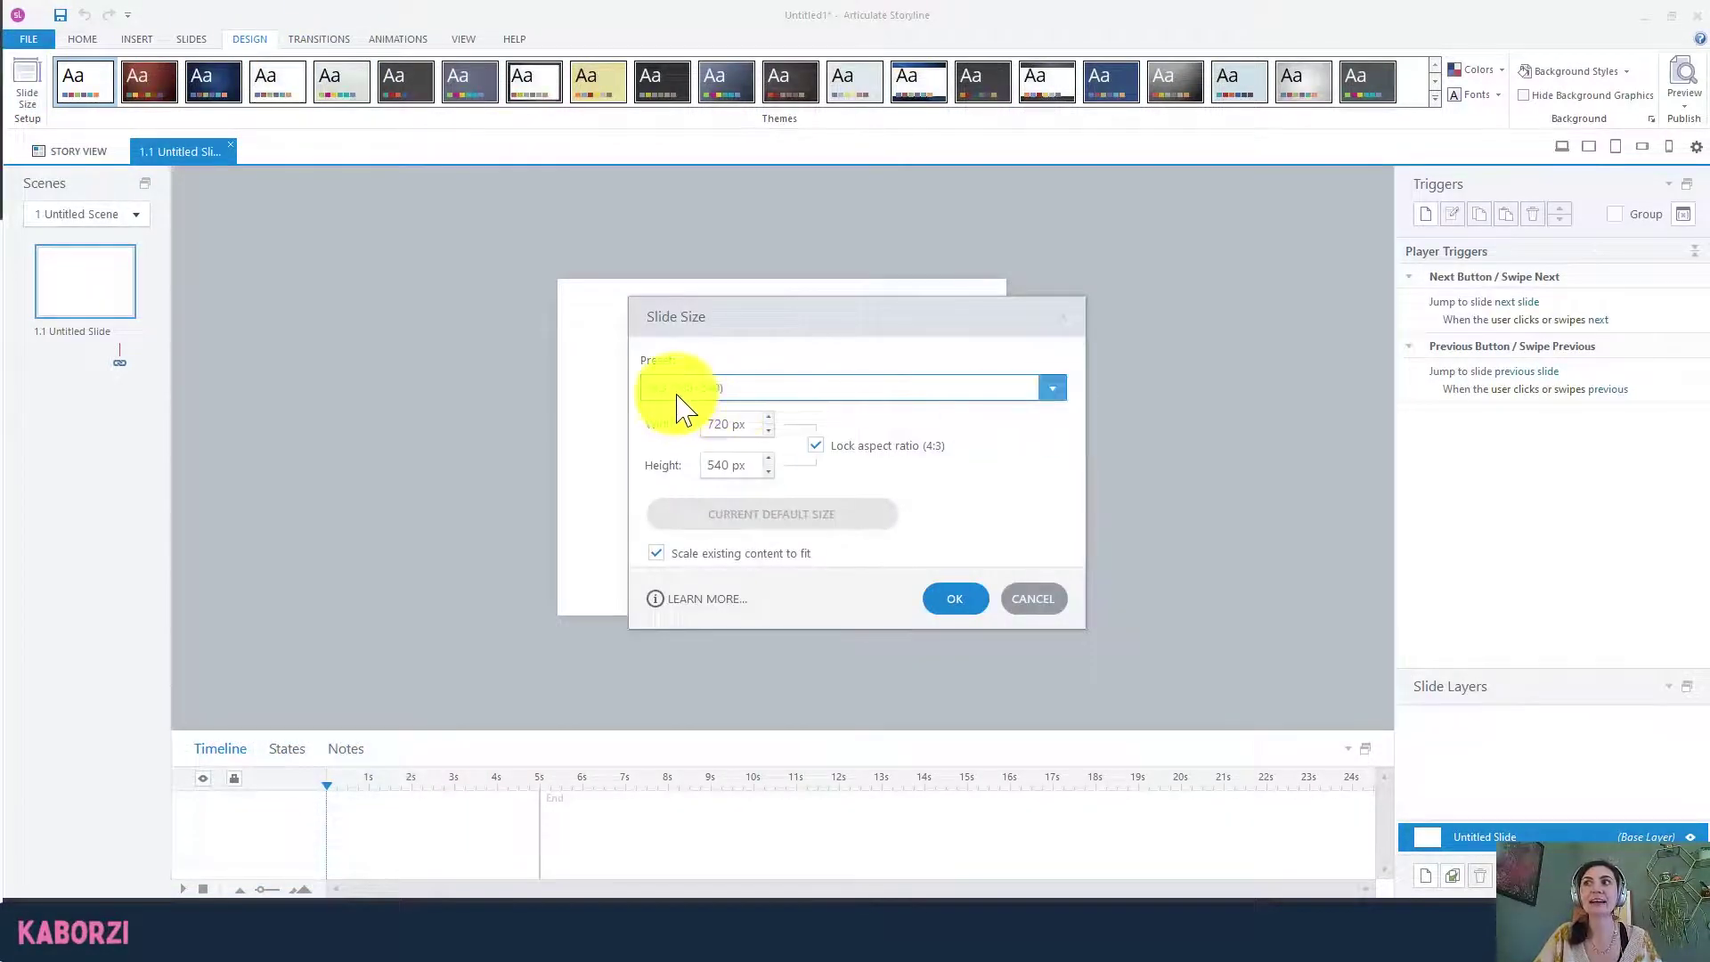
left_click(946, 400)
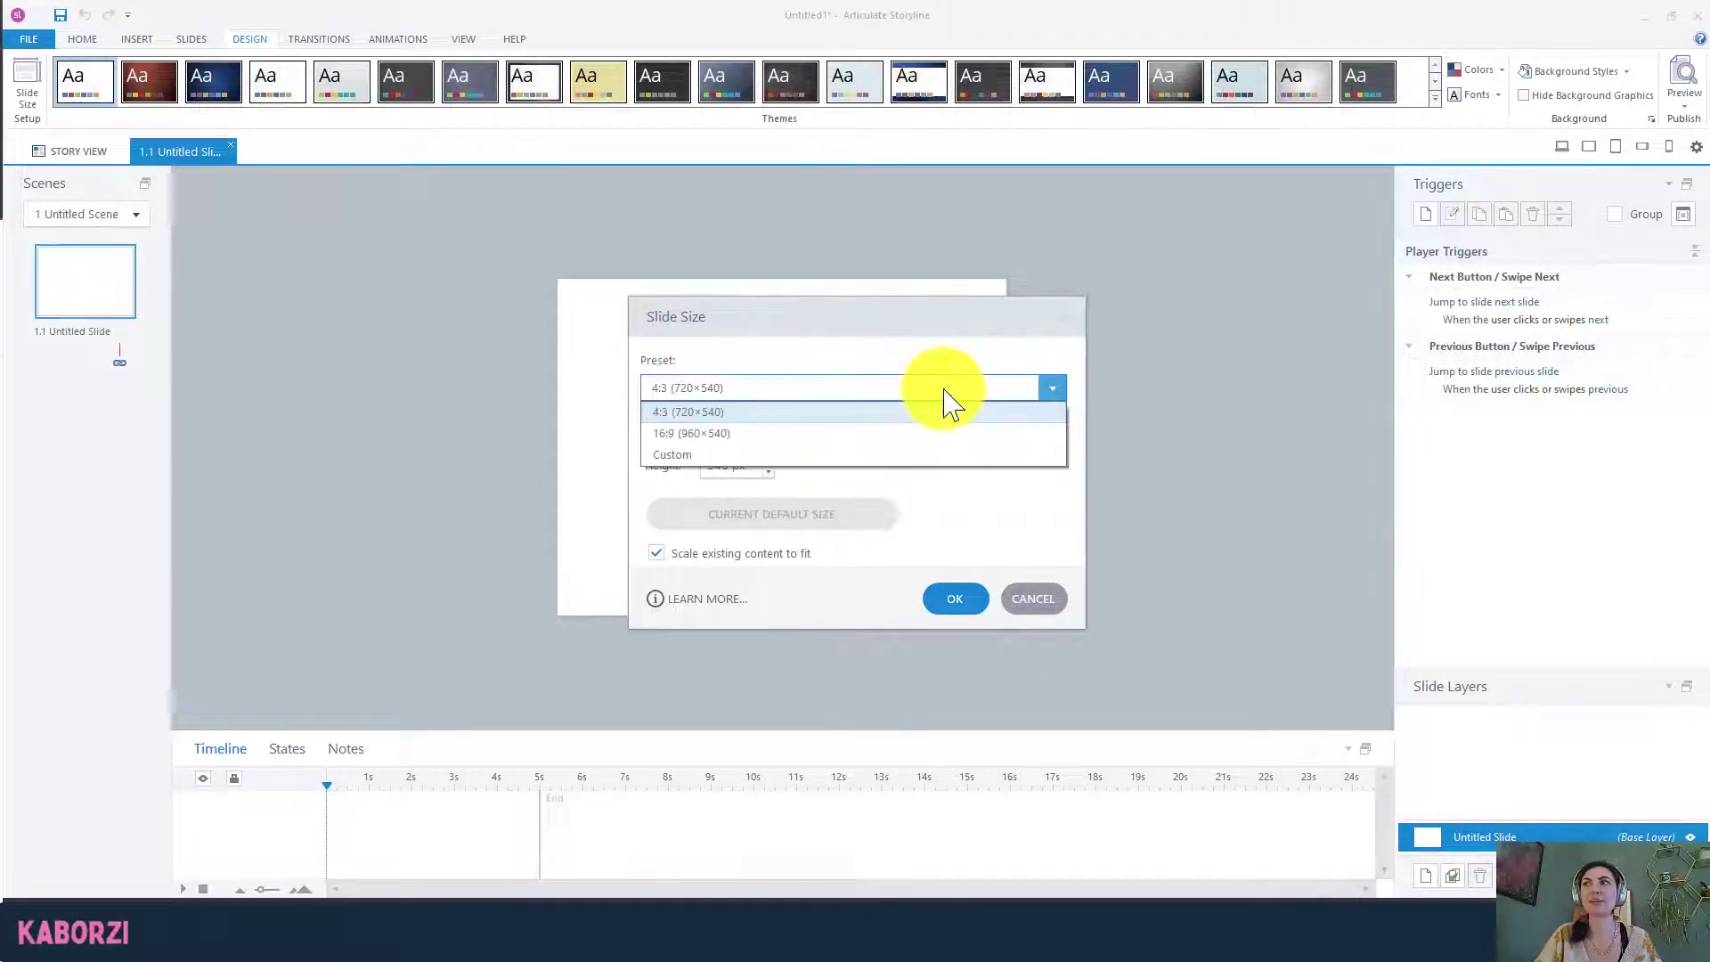
left_click(892, 434)
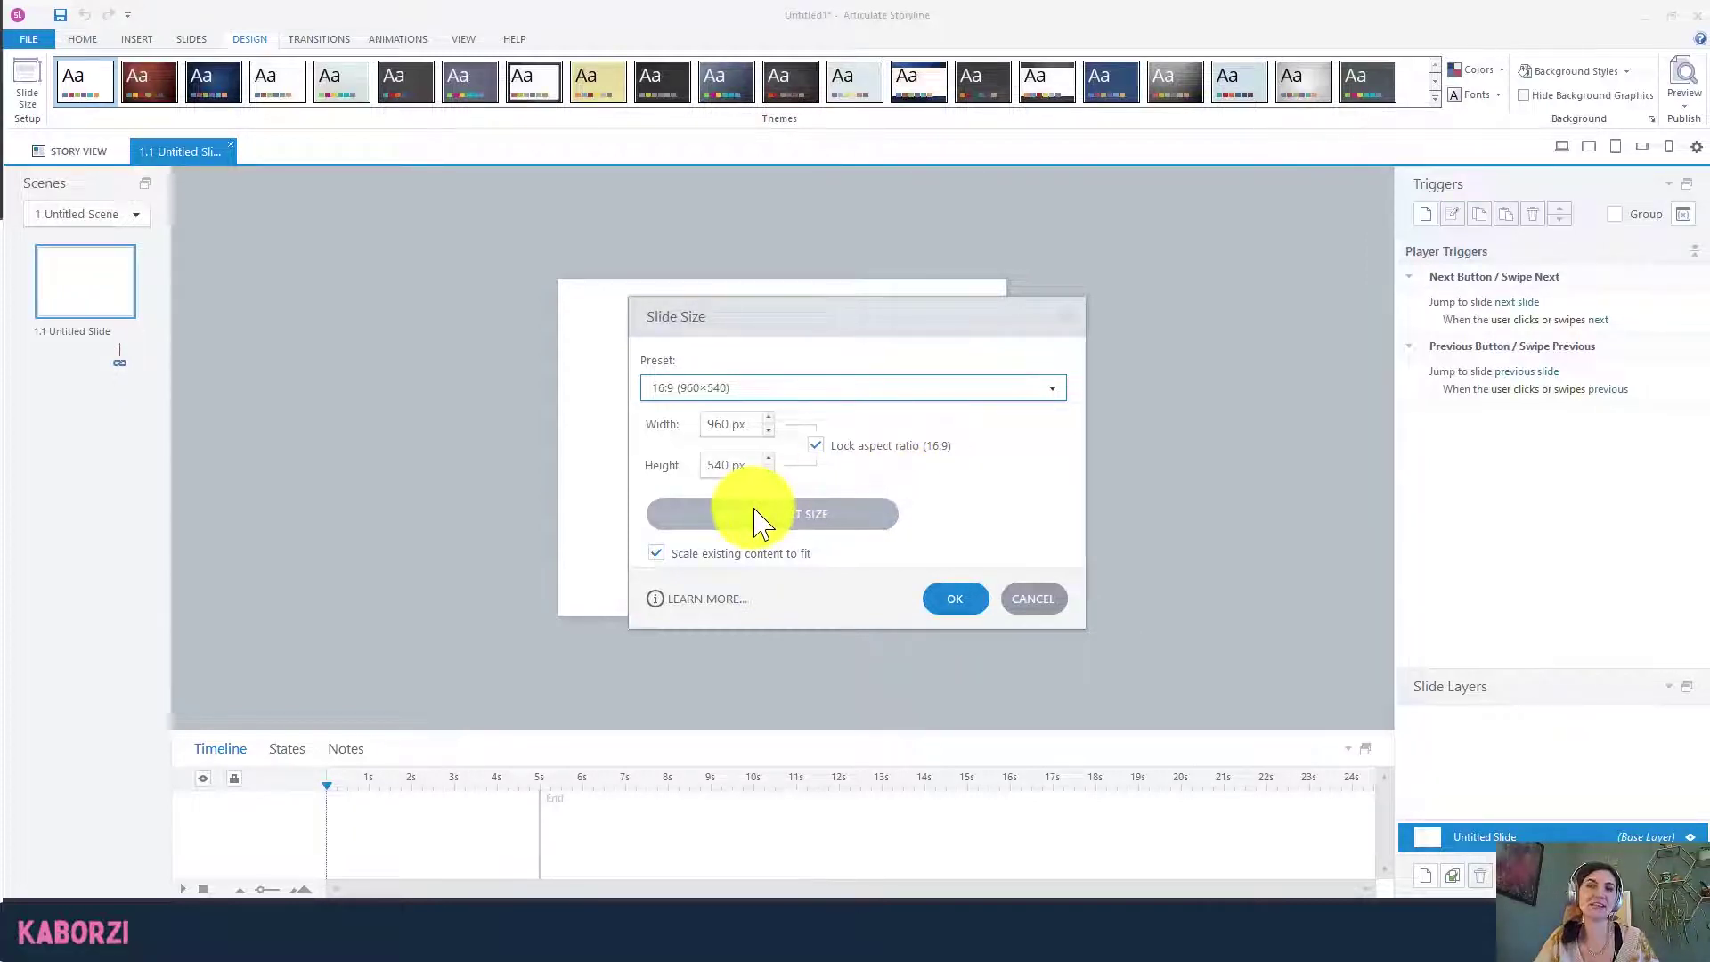
left_click(832, 388)
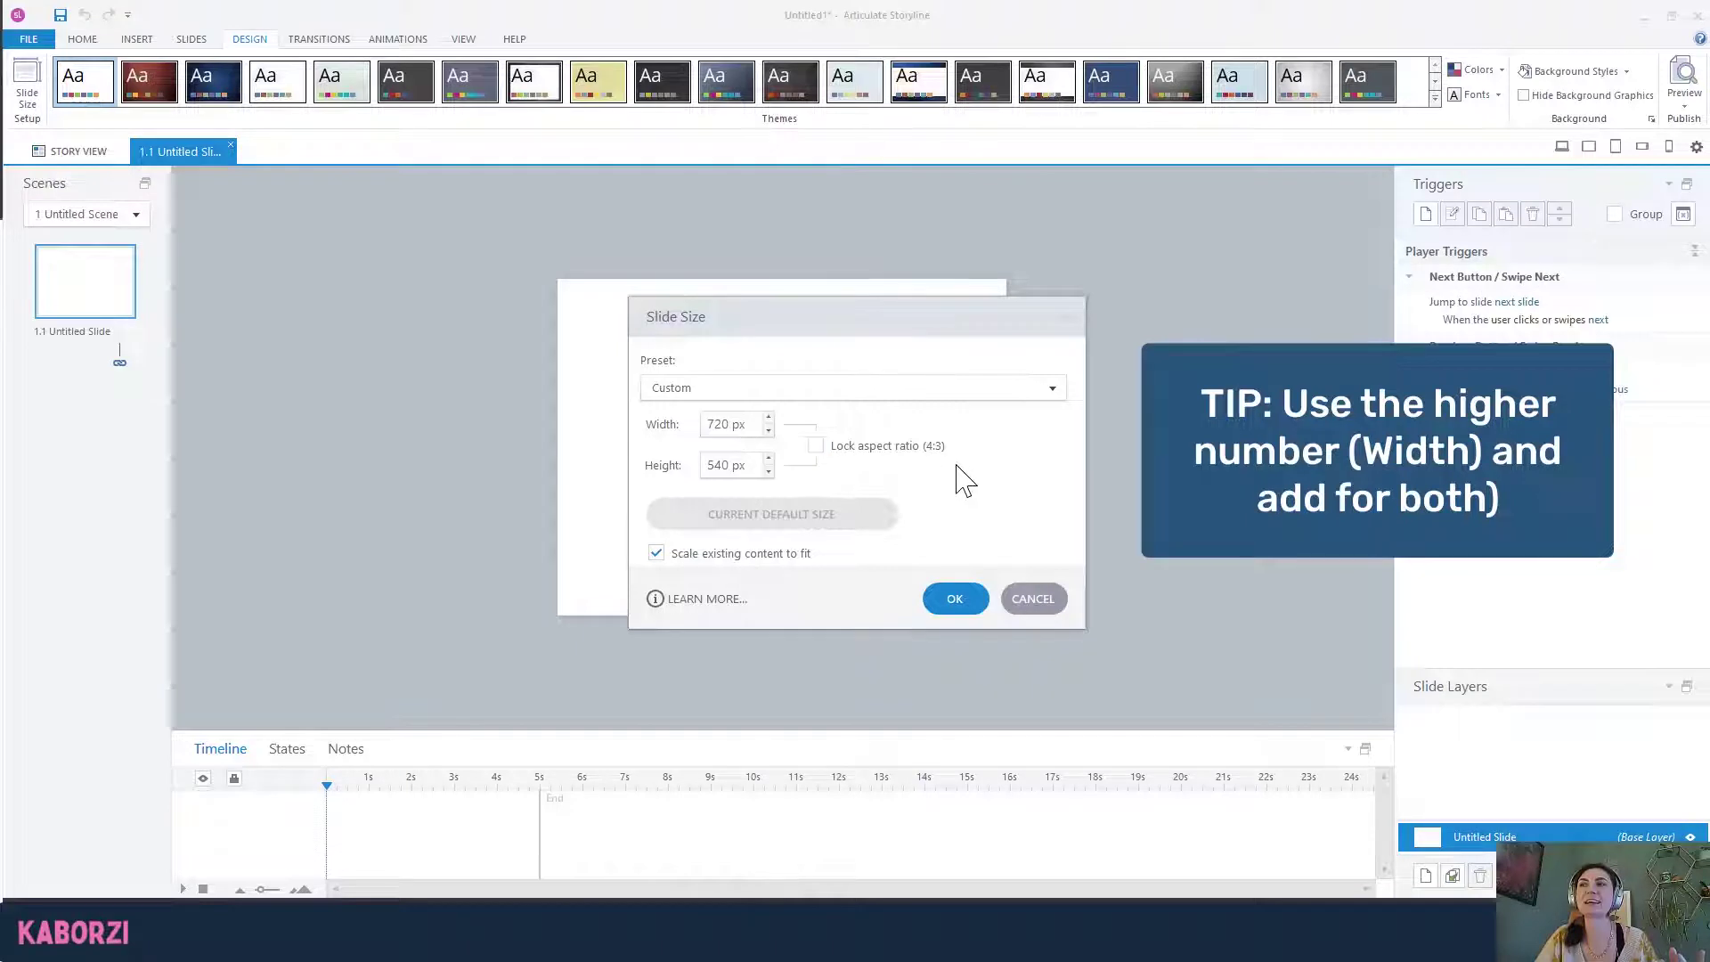
left_click(756, 466)
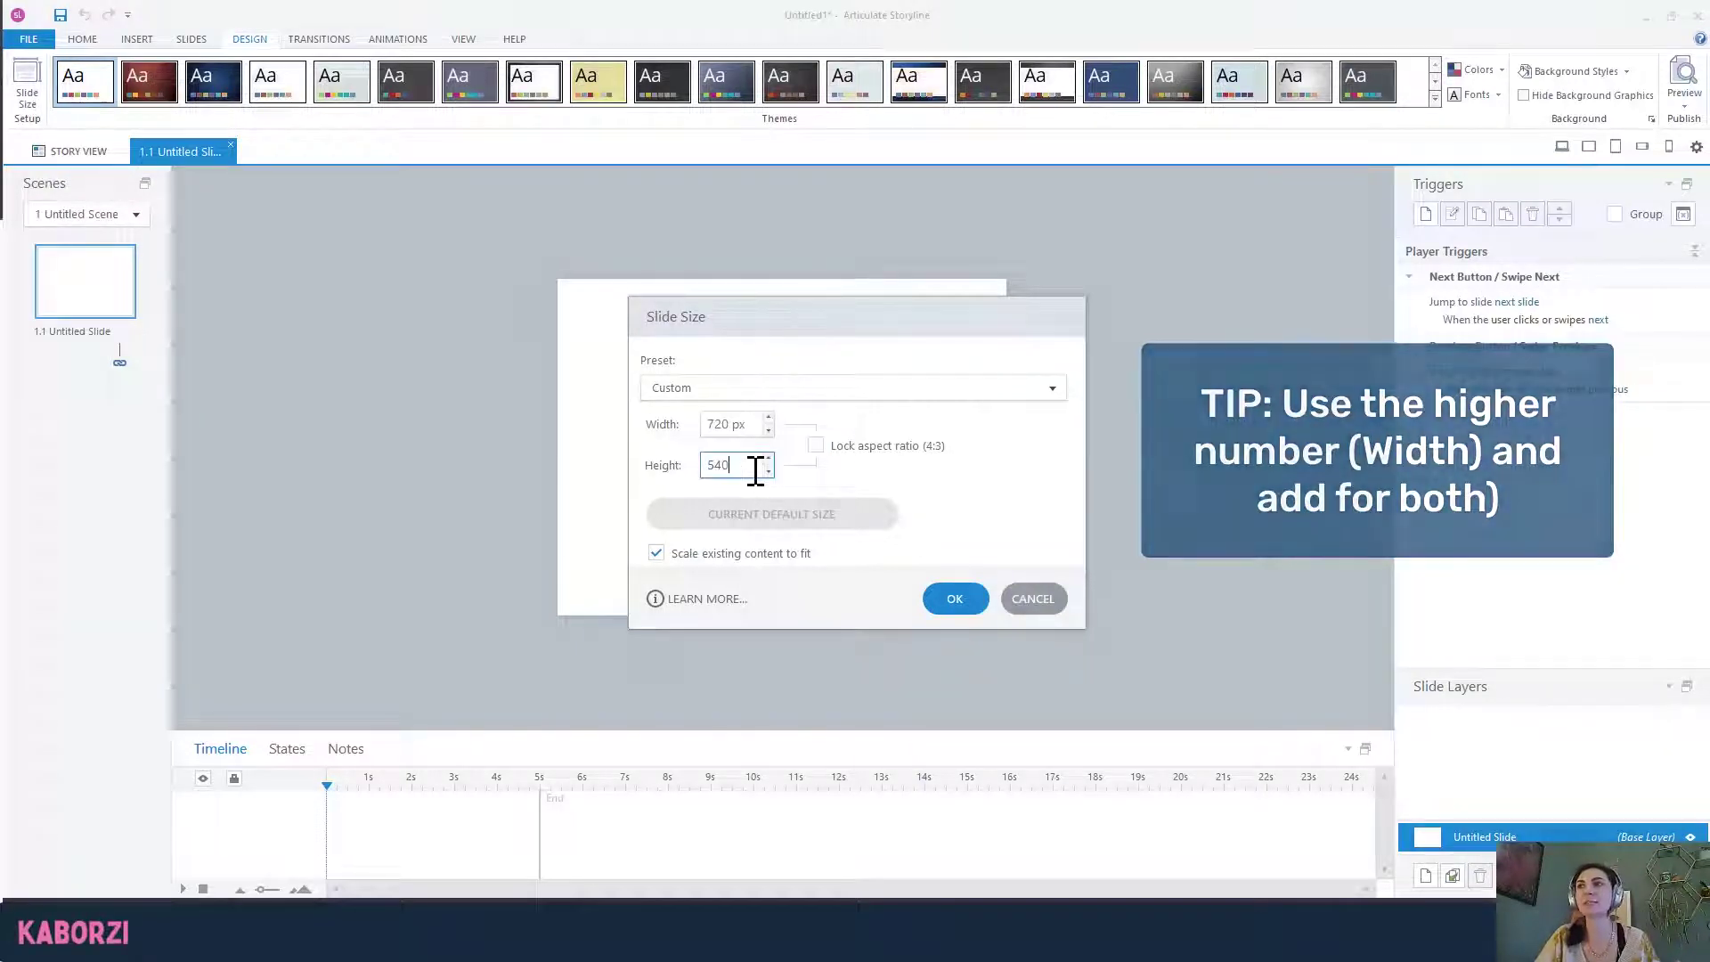
type("720")
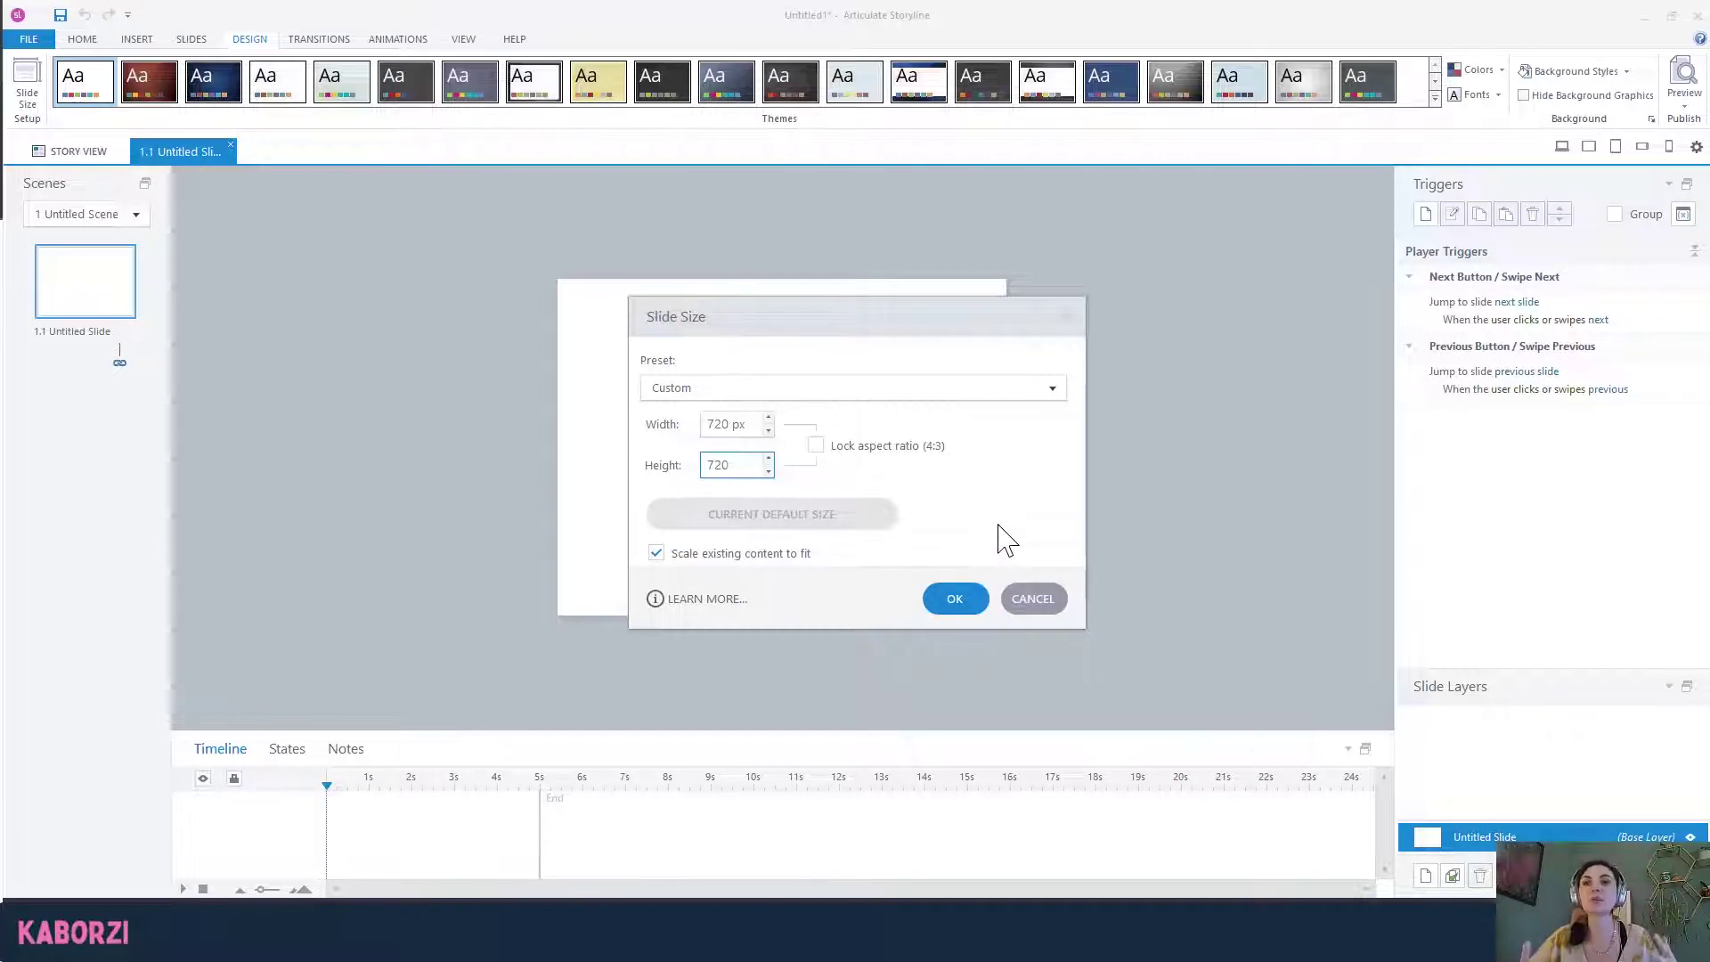
left_click(978, 599)
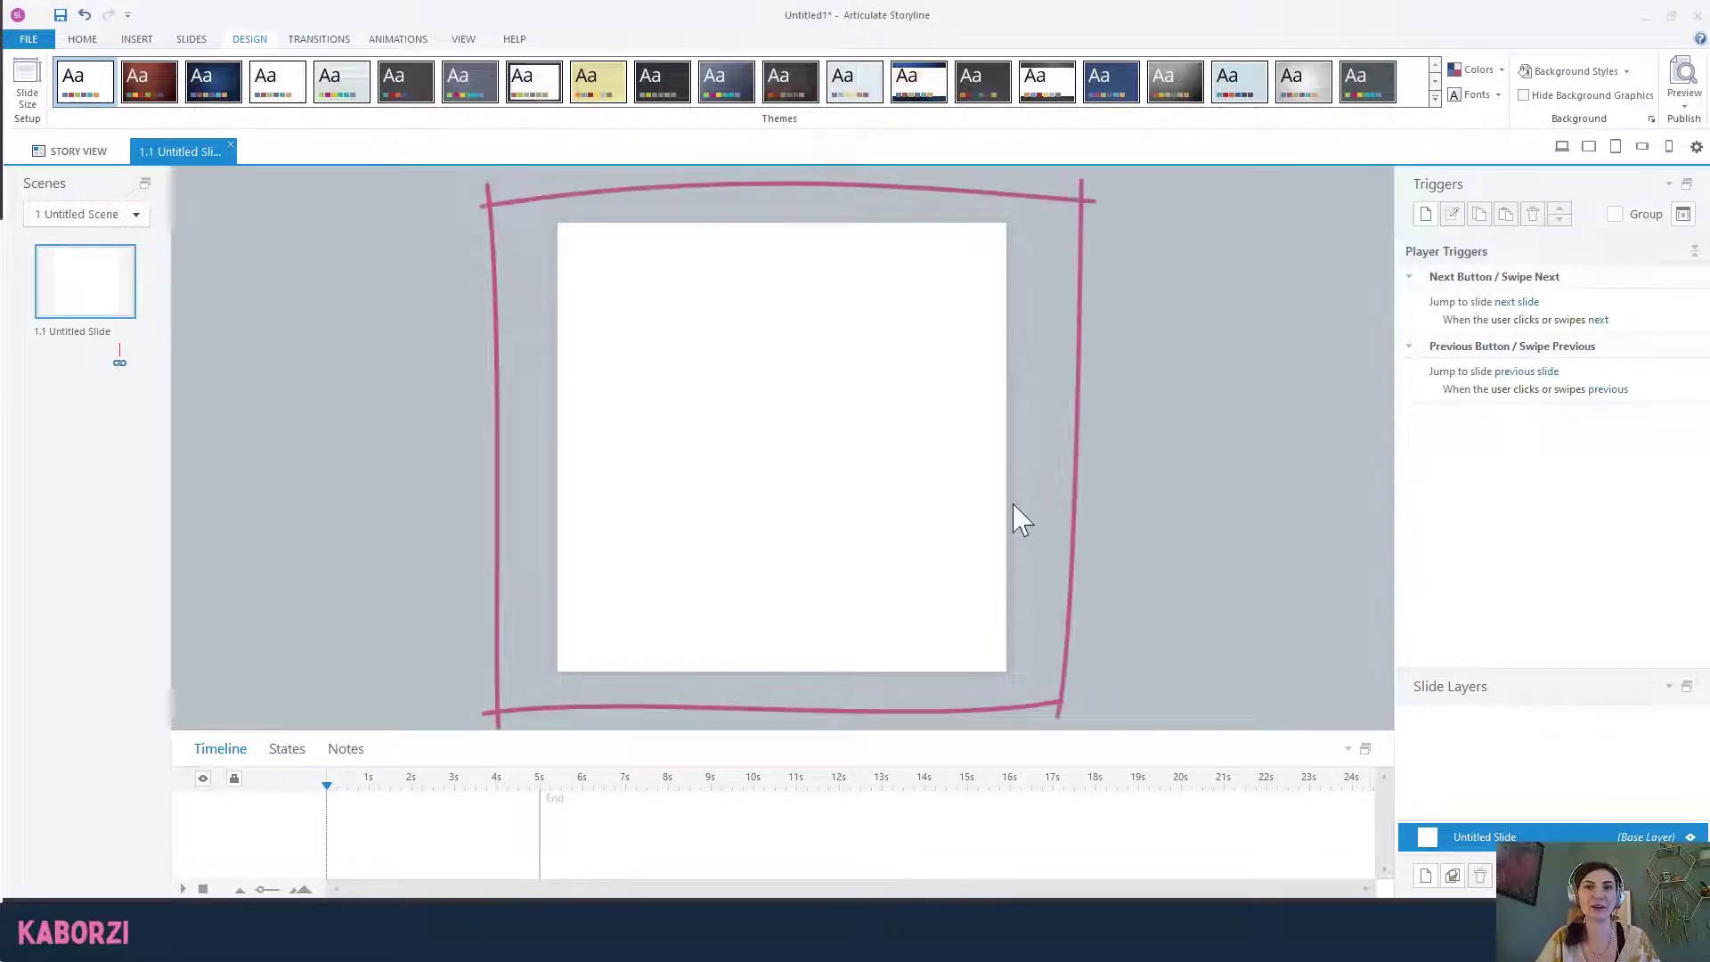
Insert the Slide1 picture from the Carousel folder onto the first slide.
left_click(126, 285)
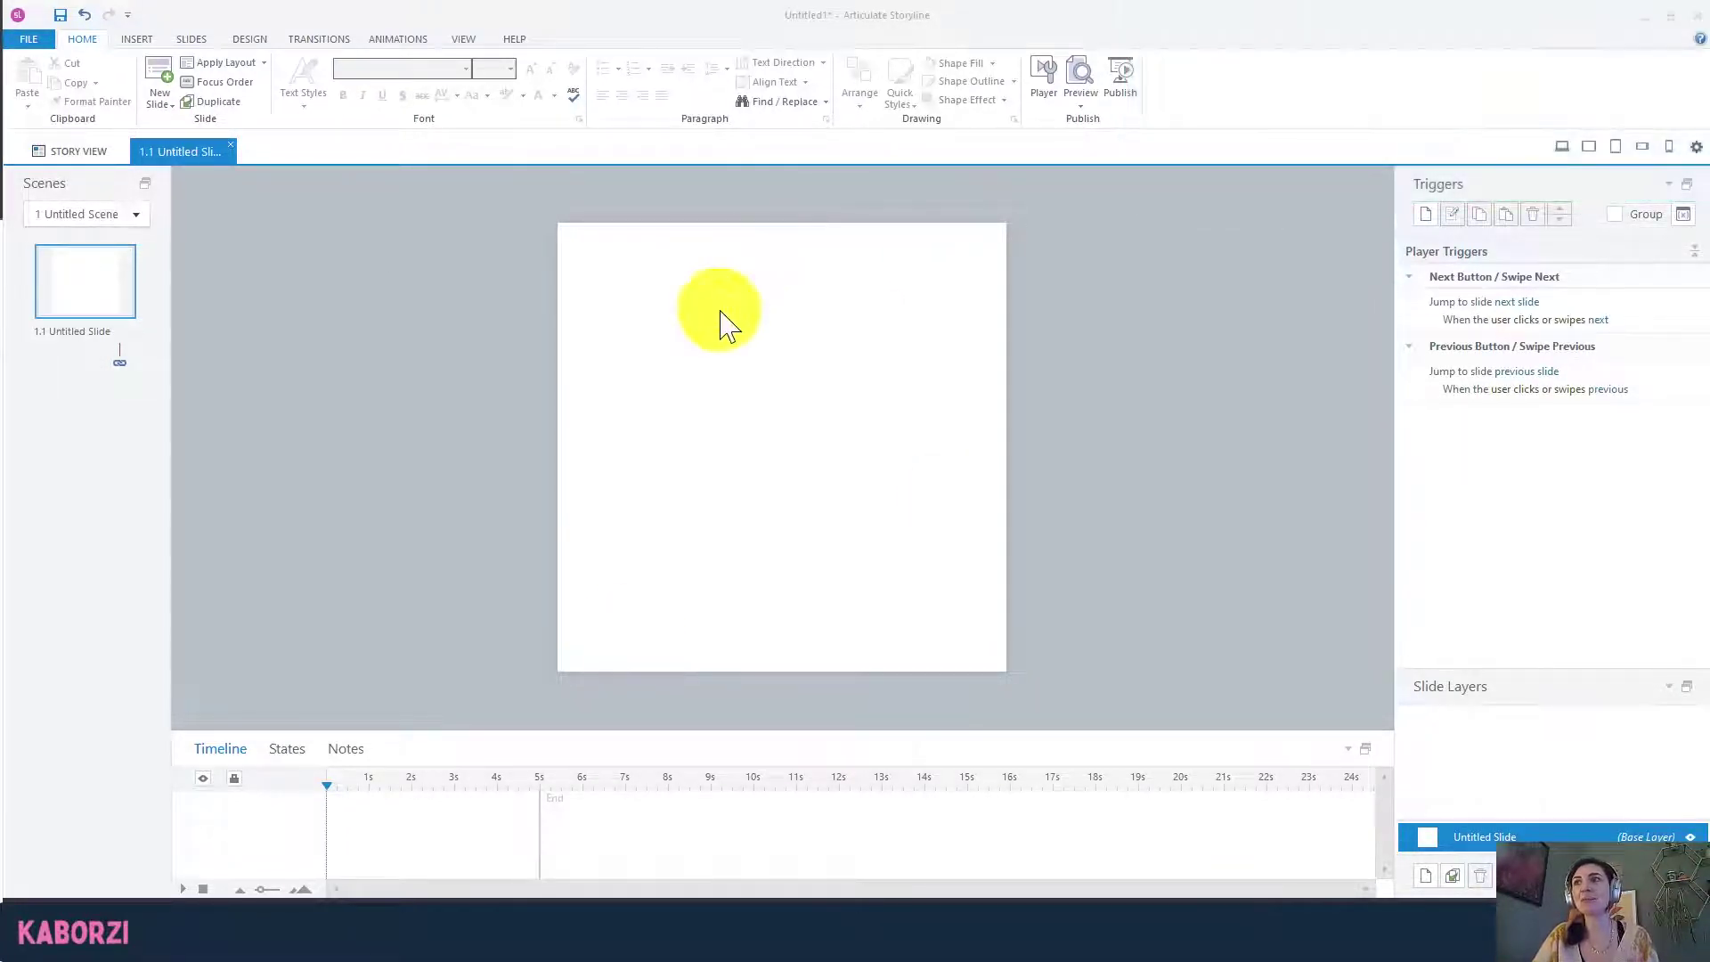
left_click(141, 40)
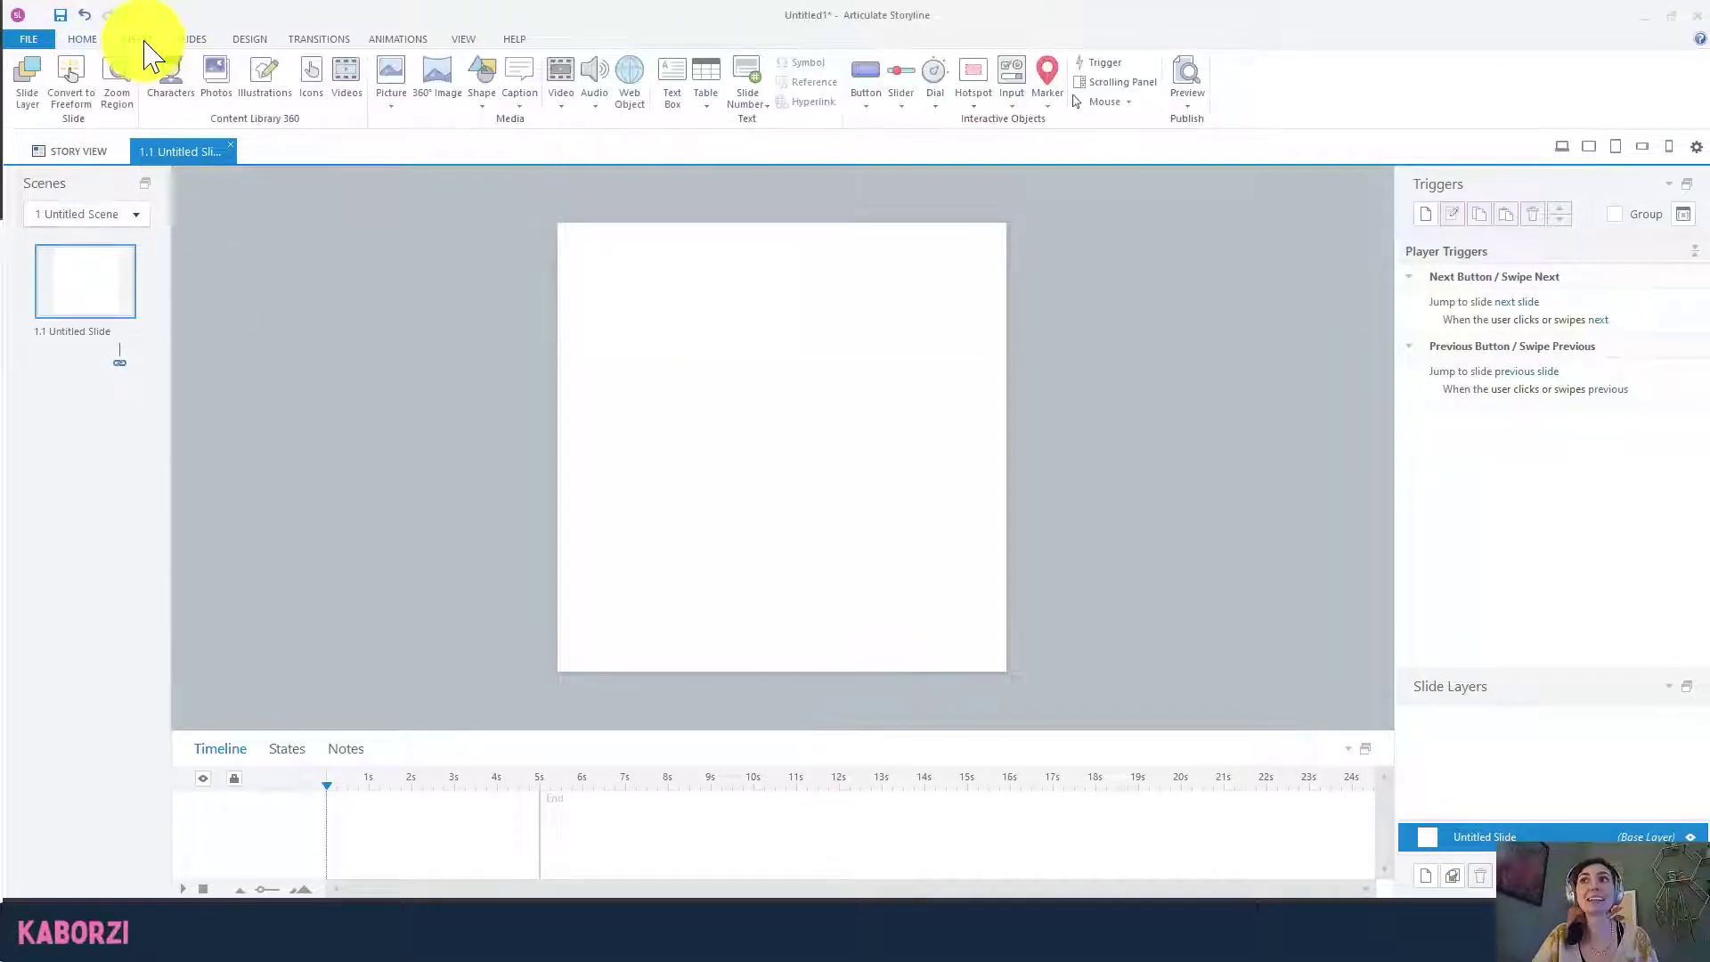
left_click(393, 100)
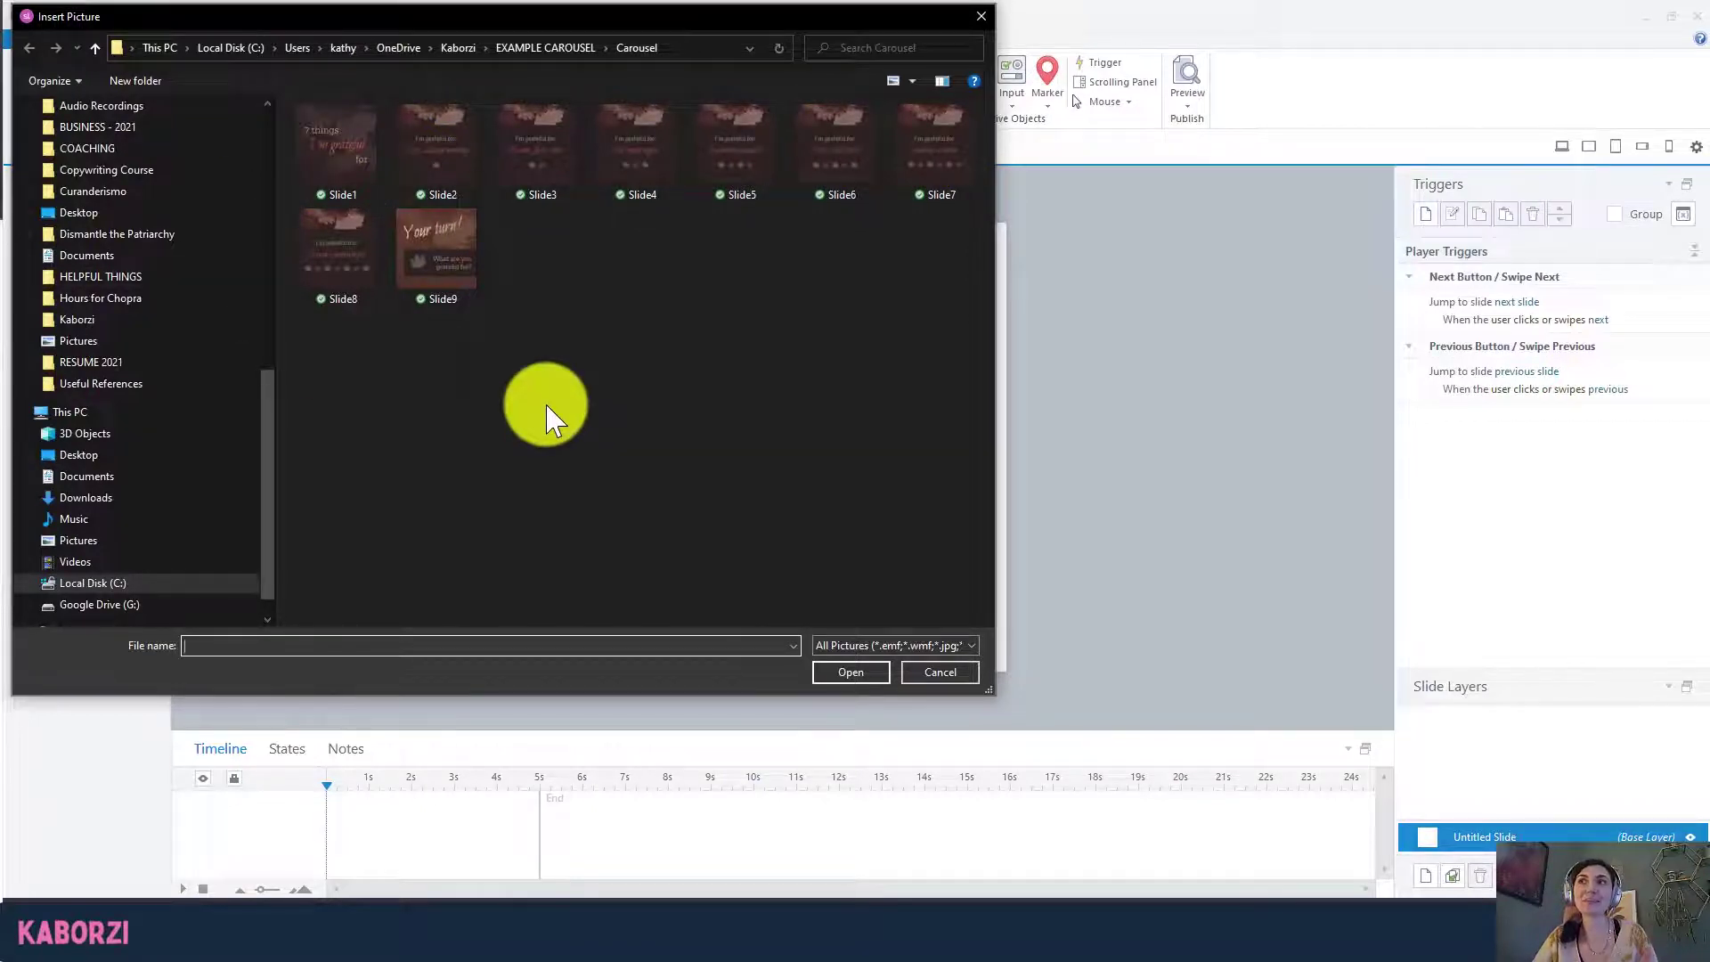
double_click(322, 158)
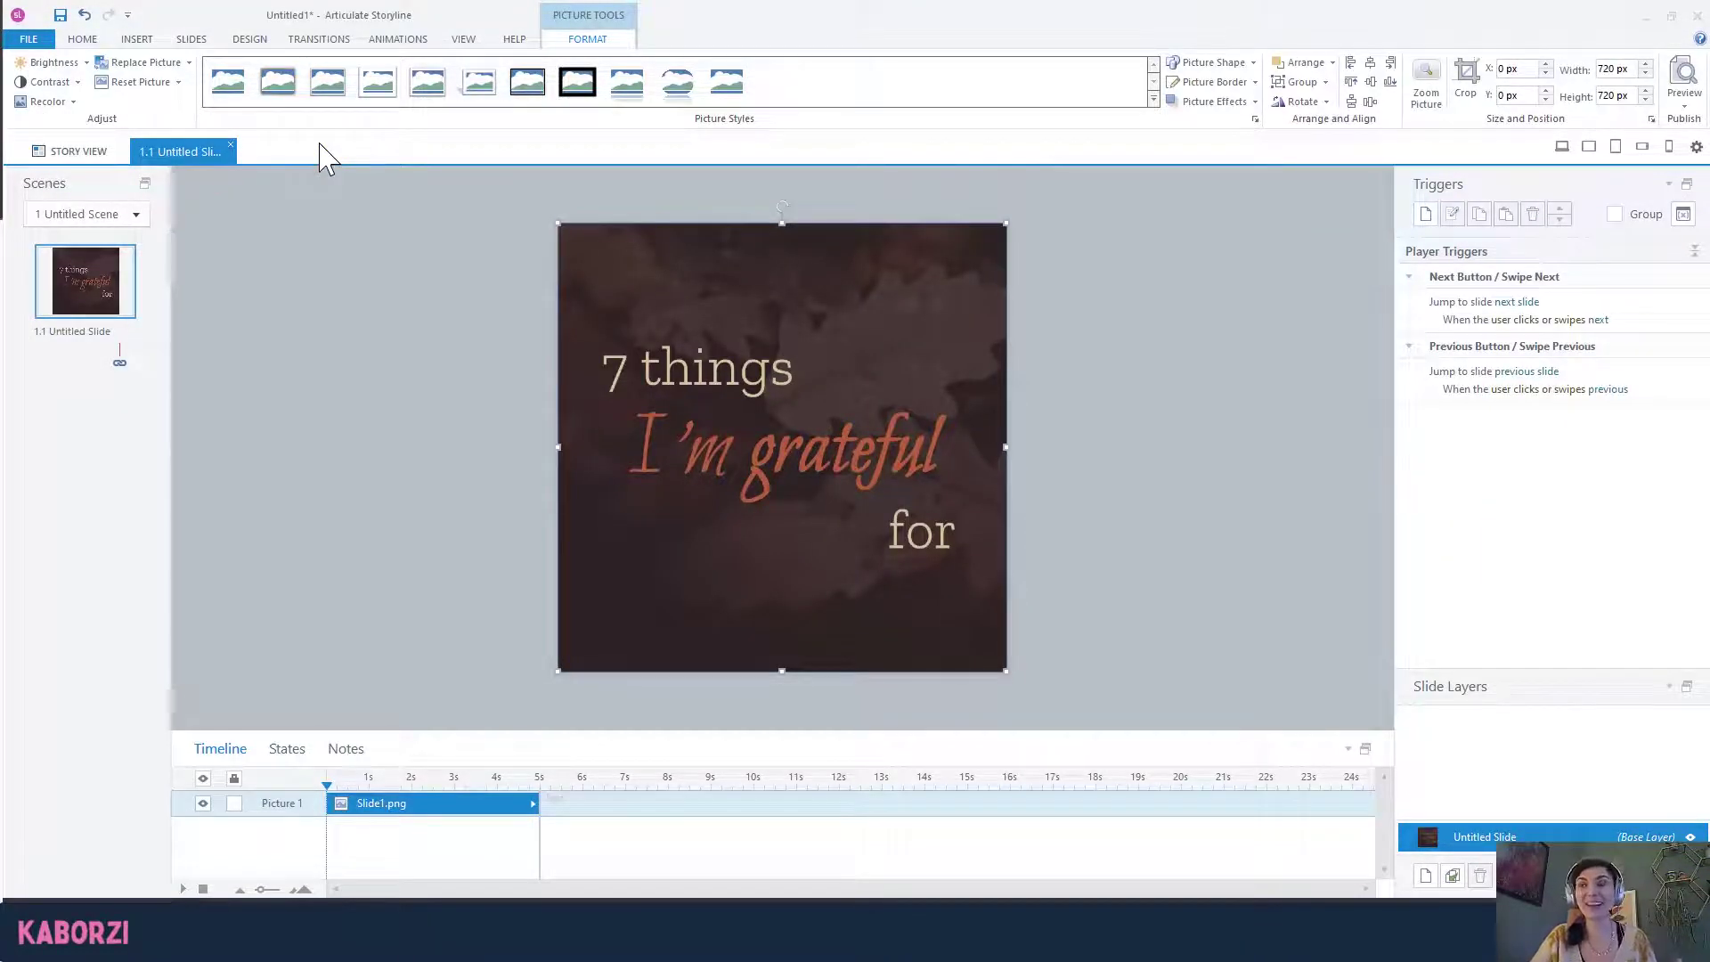
left_click(1107, 584)
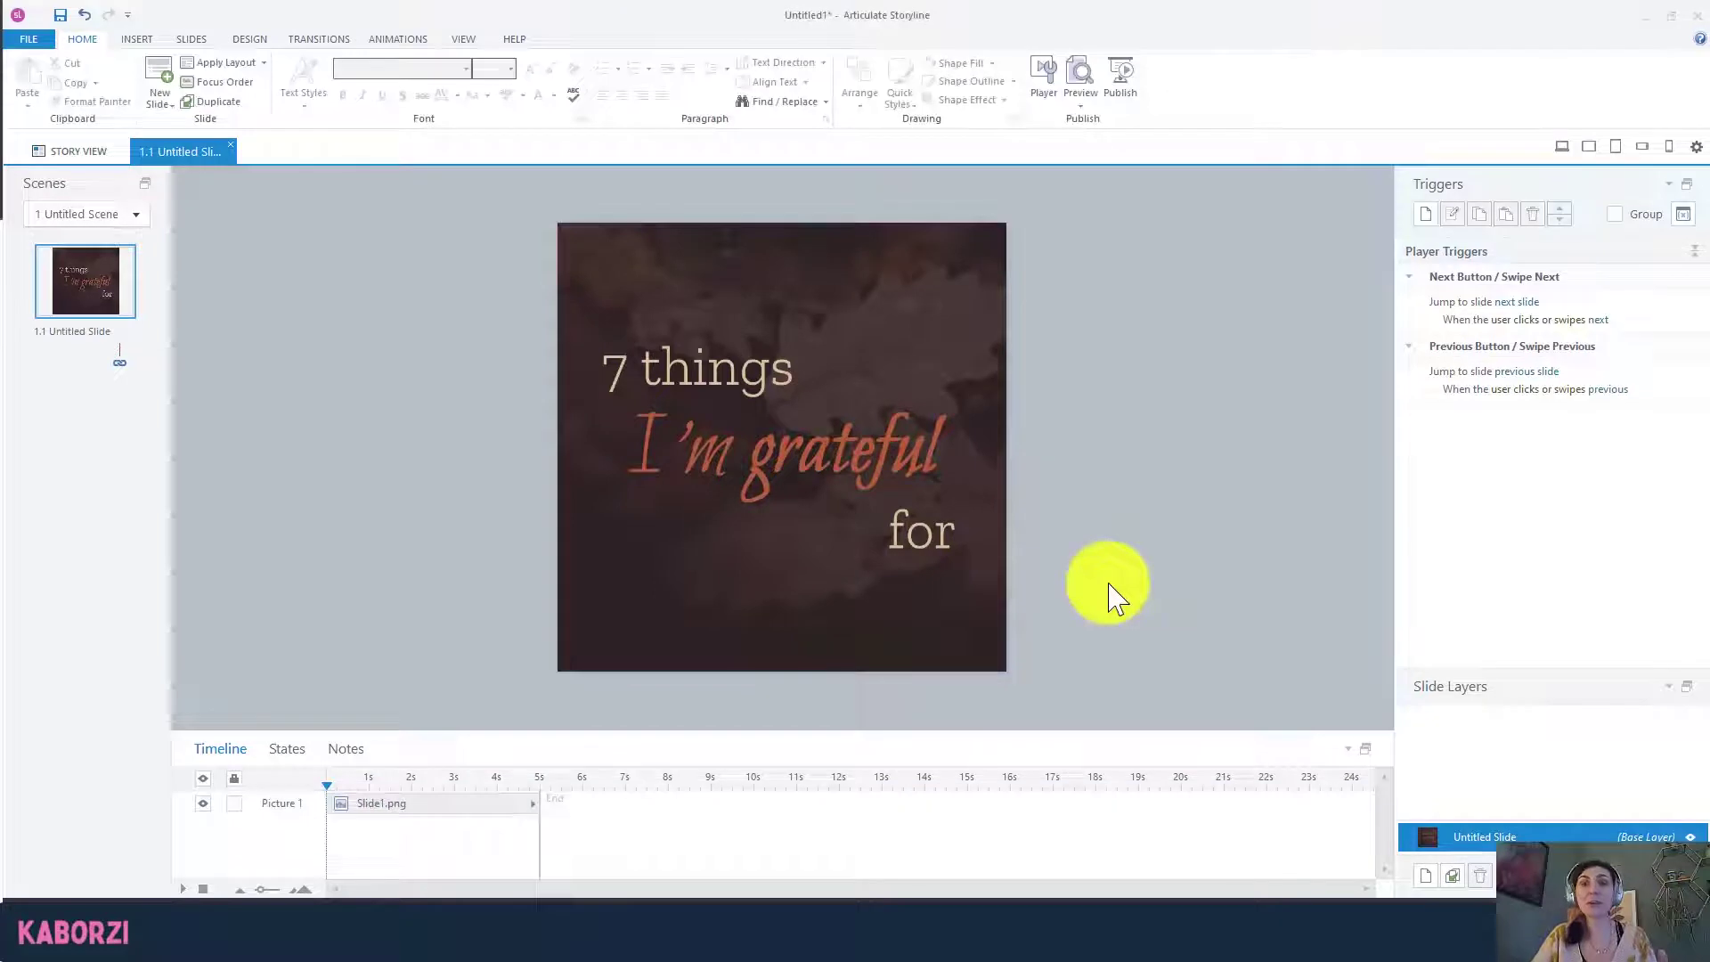
Add a new blank slide after the first slide in the scene.
right_click(77, 372)
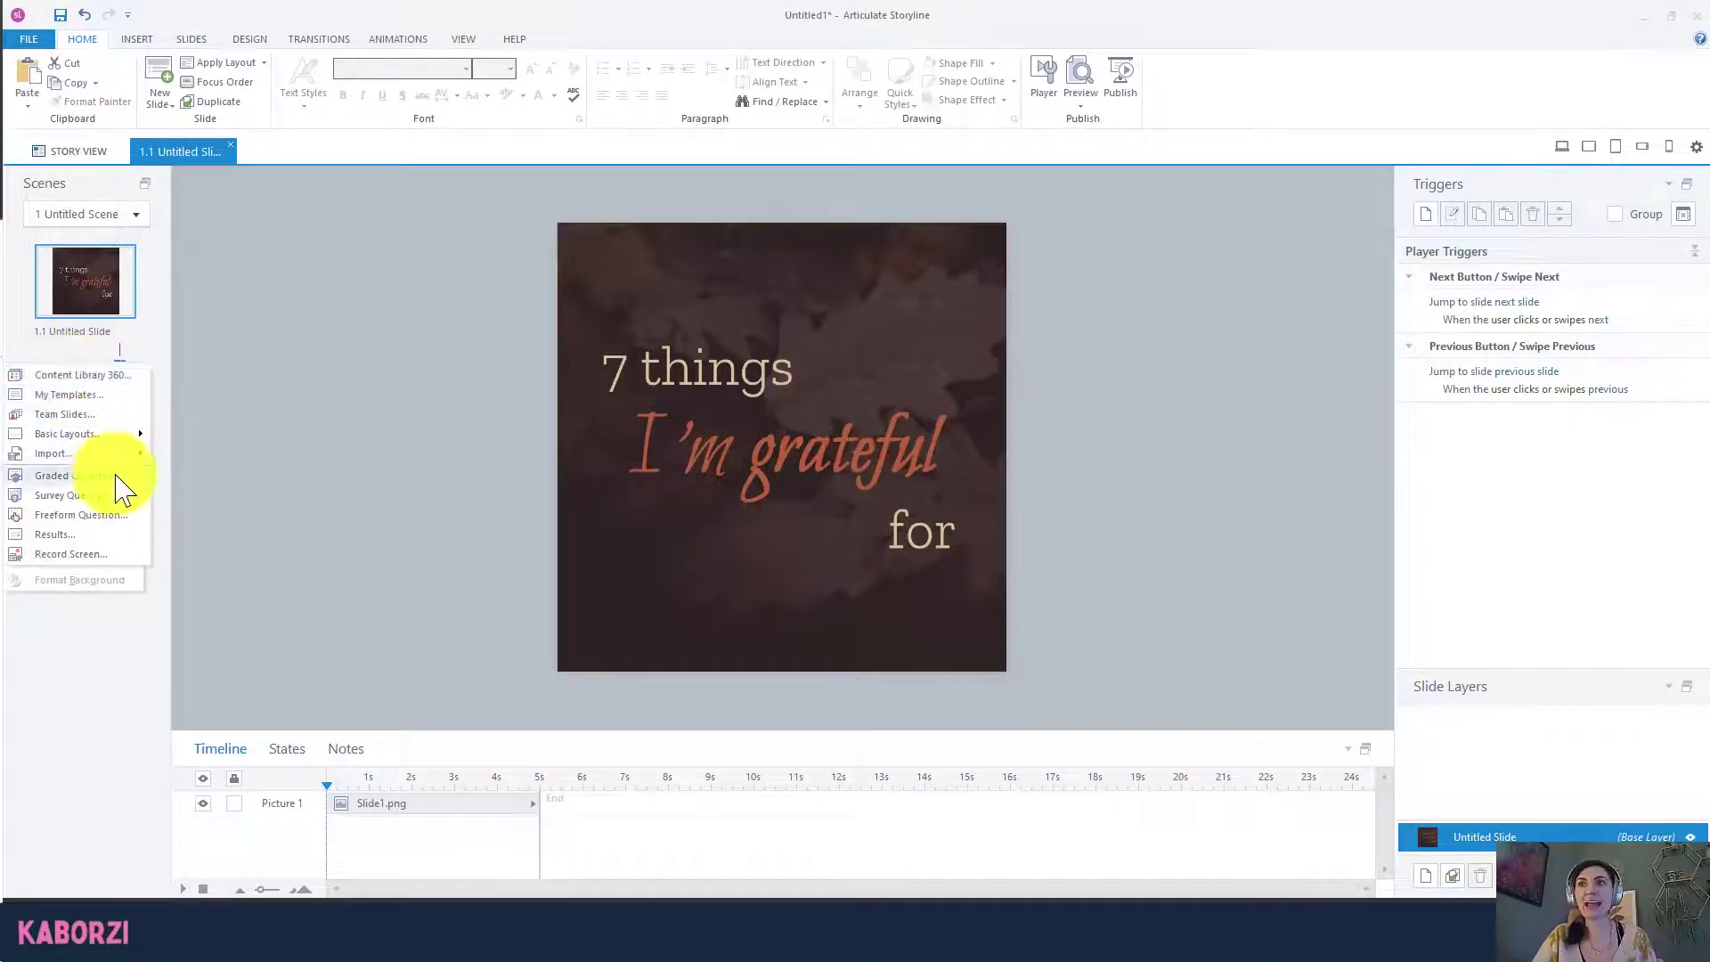
mouse_move(134, 437)
left_click(143, 602)
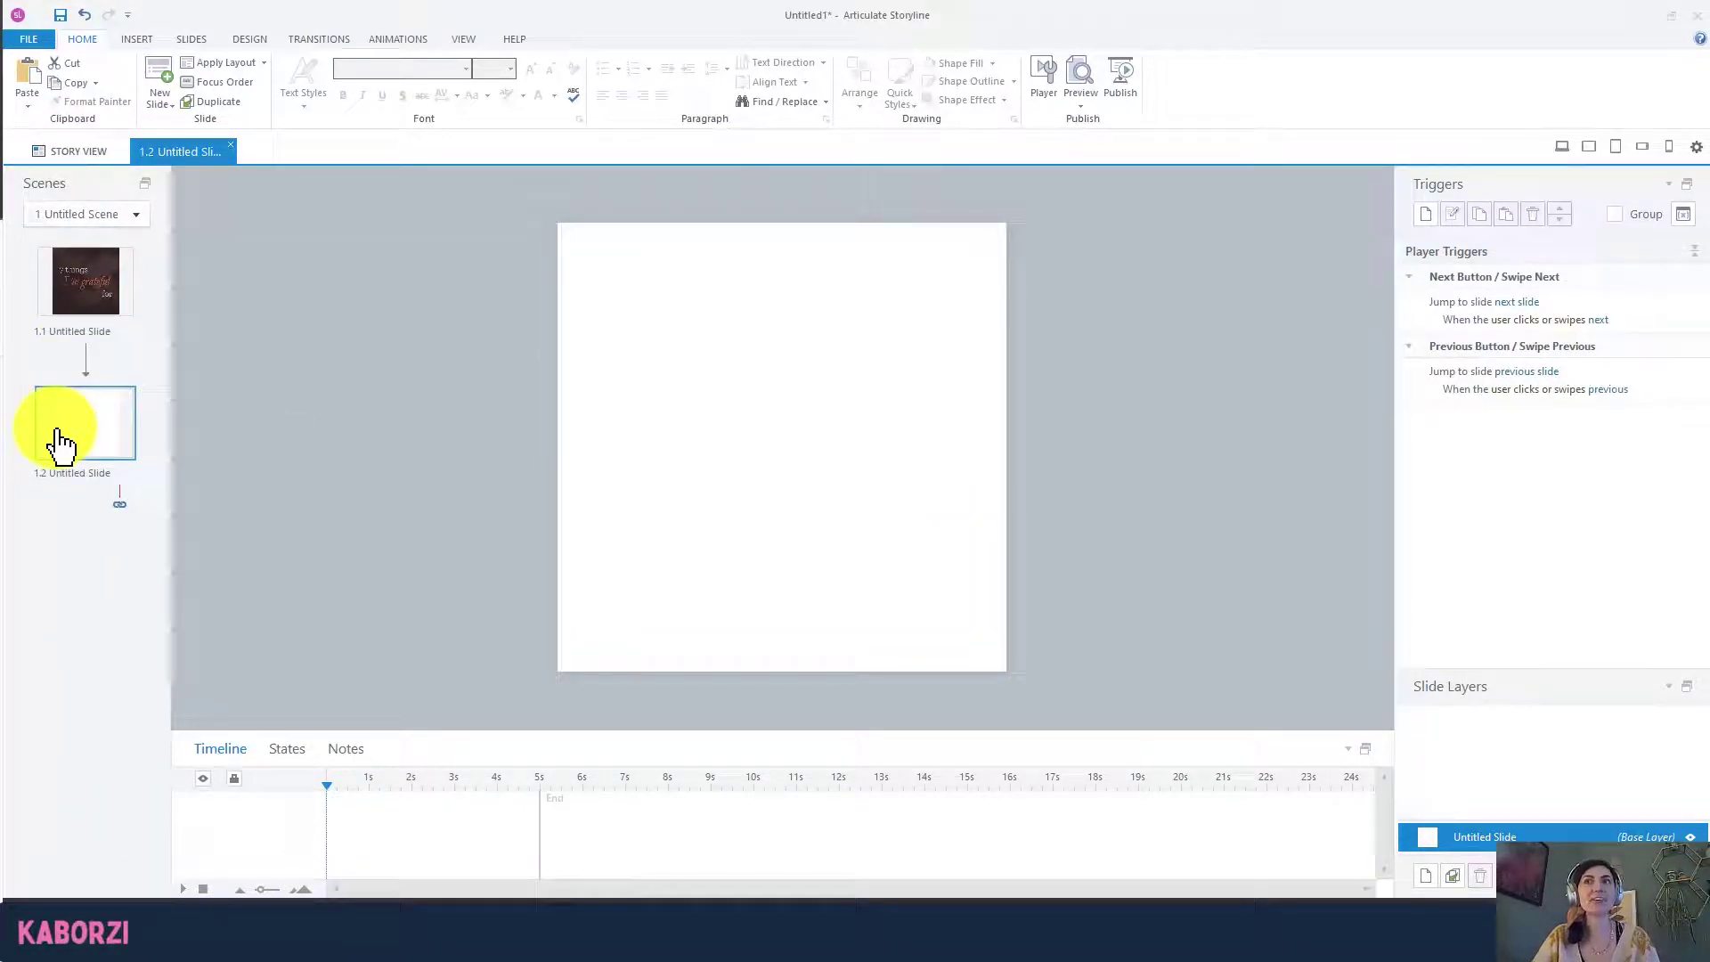
Duplicate the blank slide repeatedly until the scene has nine slides.
key("ctrl+d")
key("ctrl+d")
key("ctrl+d")
key("ctrl+d")
key("ctrl+d")
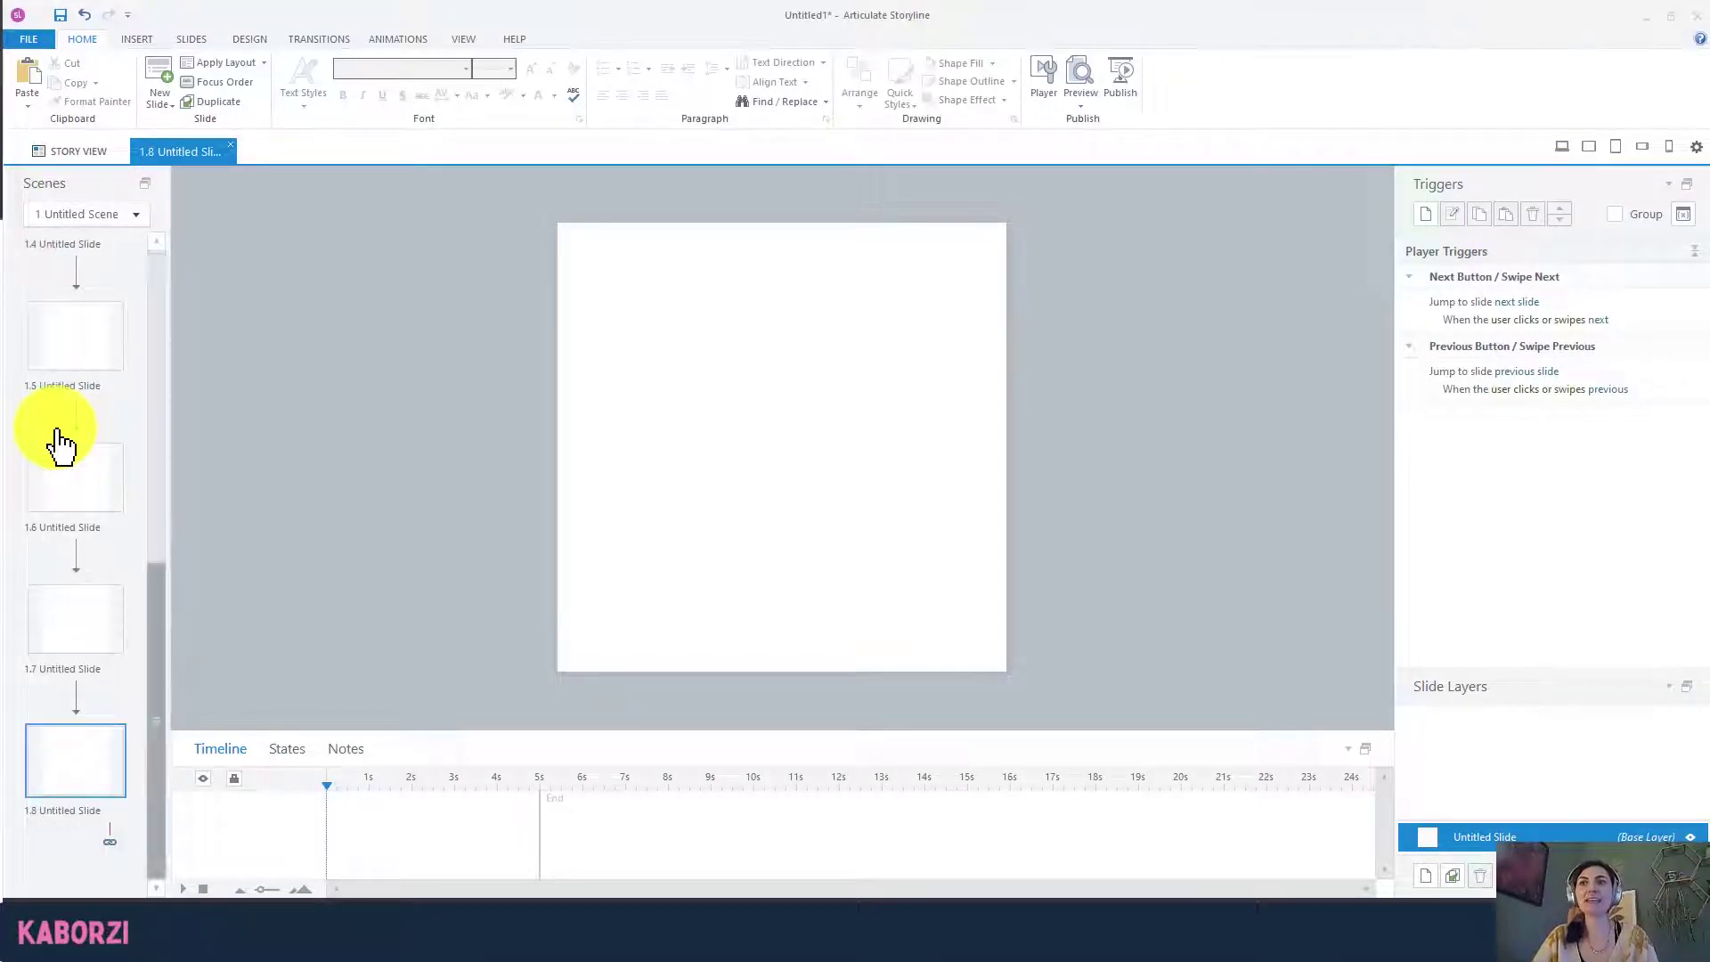
key("ctrl+d")
Insert the Slide2 picture from the Carousel folder onto slide 1.2.
left_click_drag(153, 599, 177, 269)
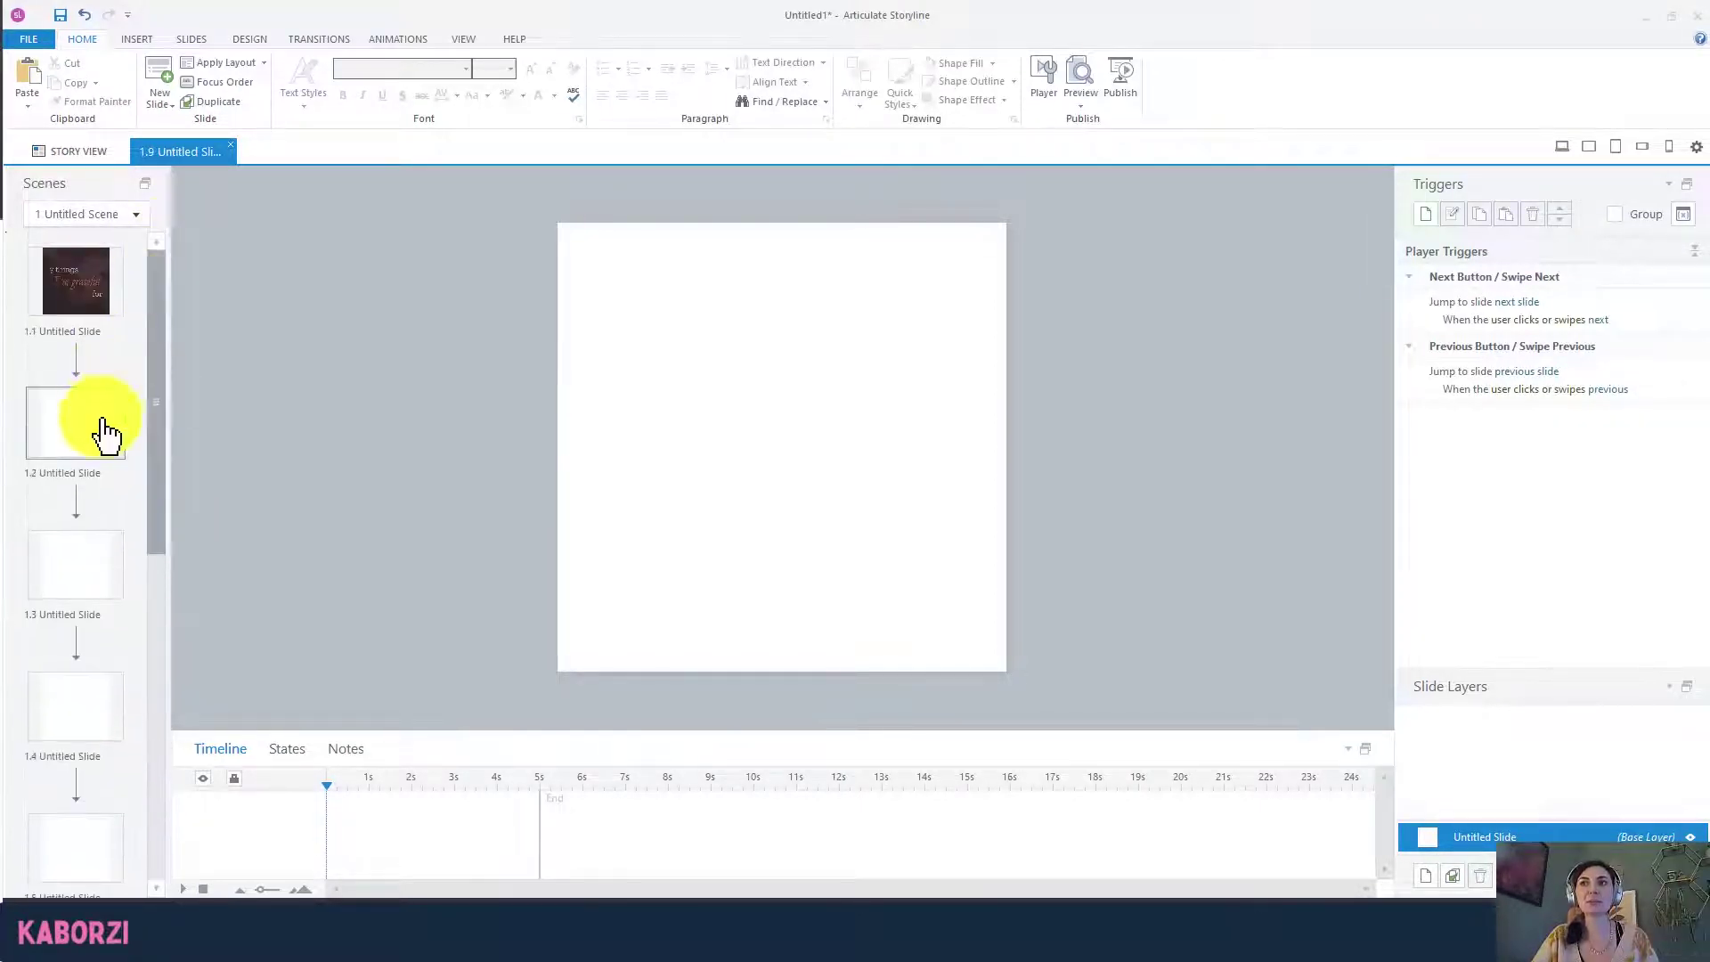
left_click(104, 436)
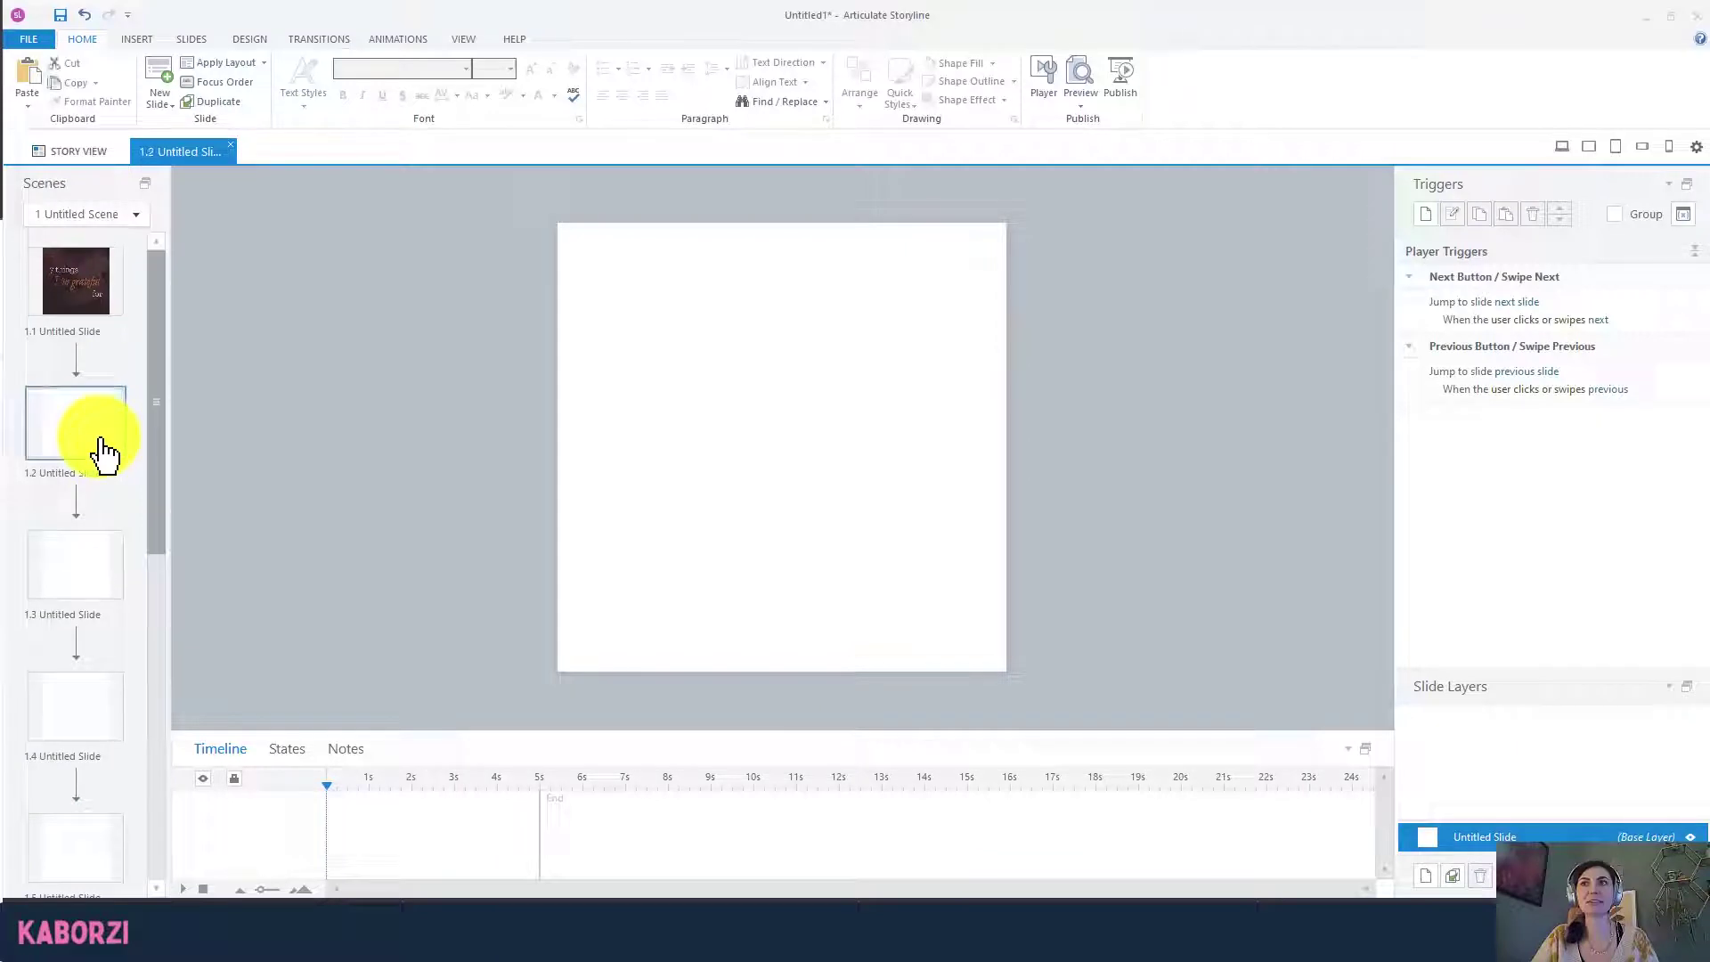
left_click(136, 39)
left_click(401, 109)
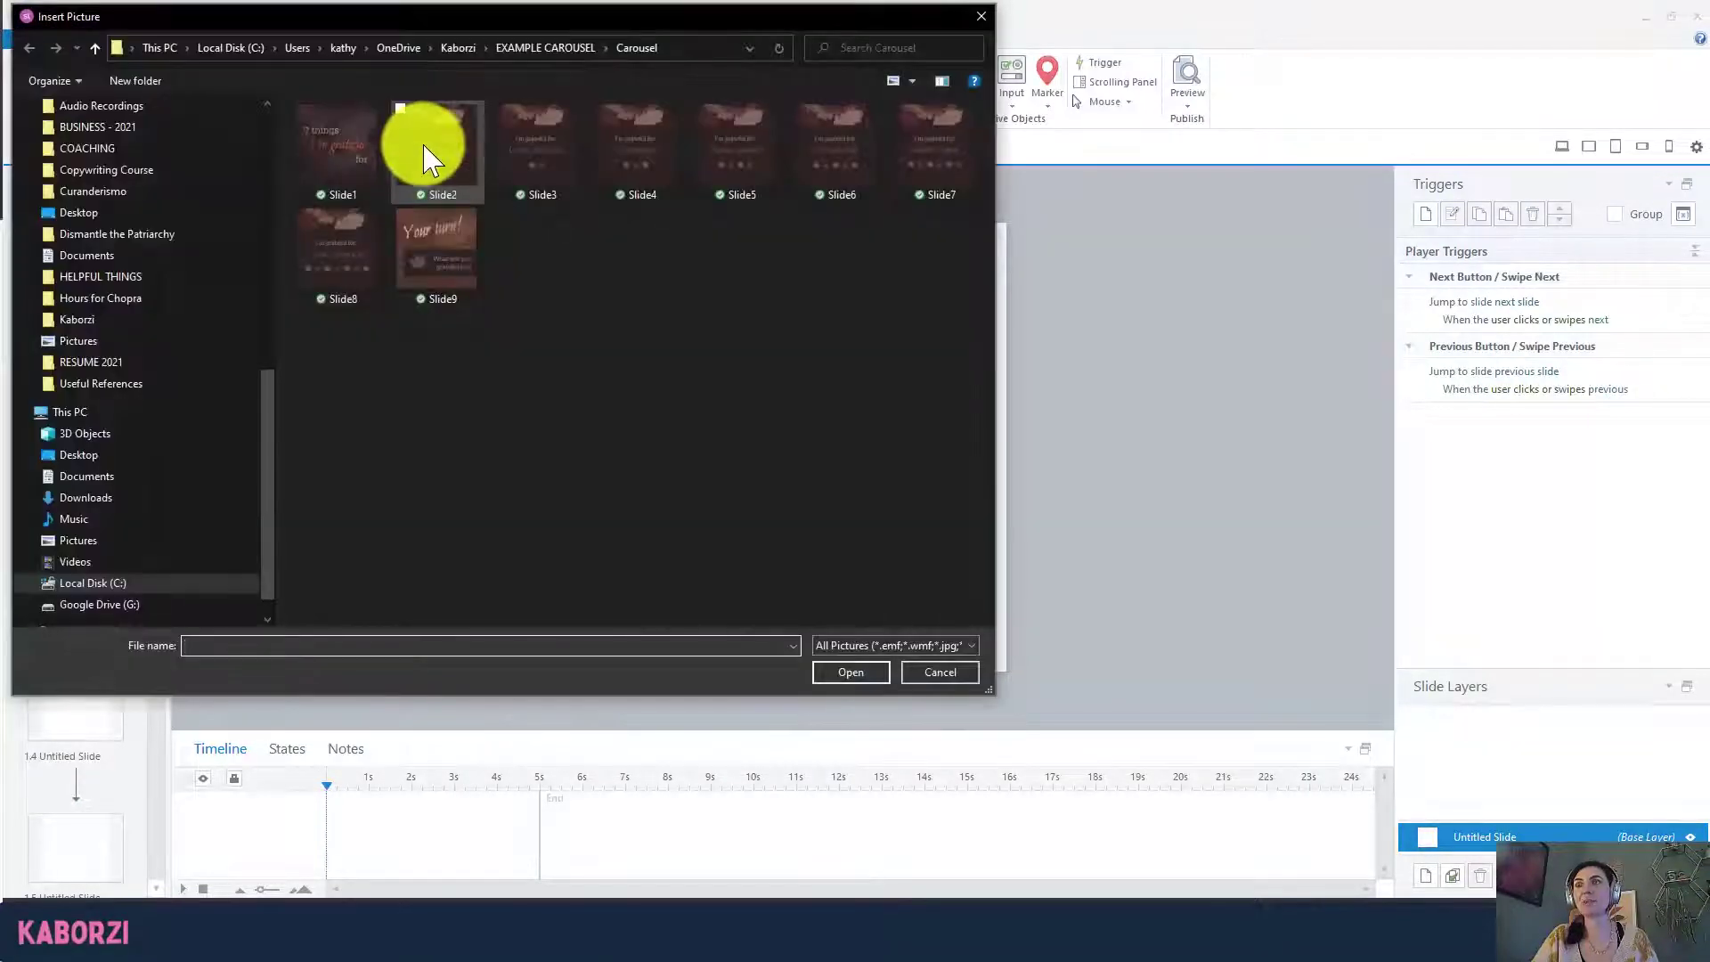
double_click(420, 125)
Insert the Slide3 picture from the Carousel folder onto slide 1.3.
left_click(83, 561)
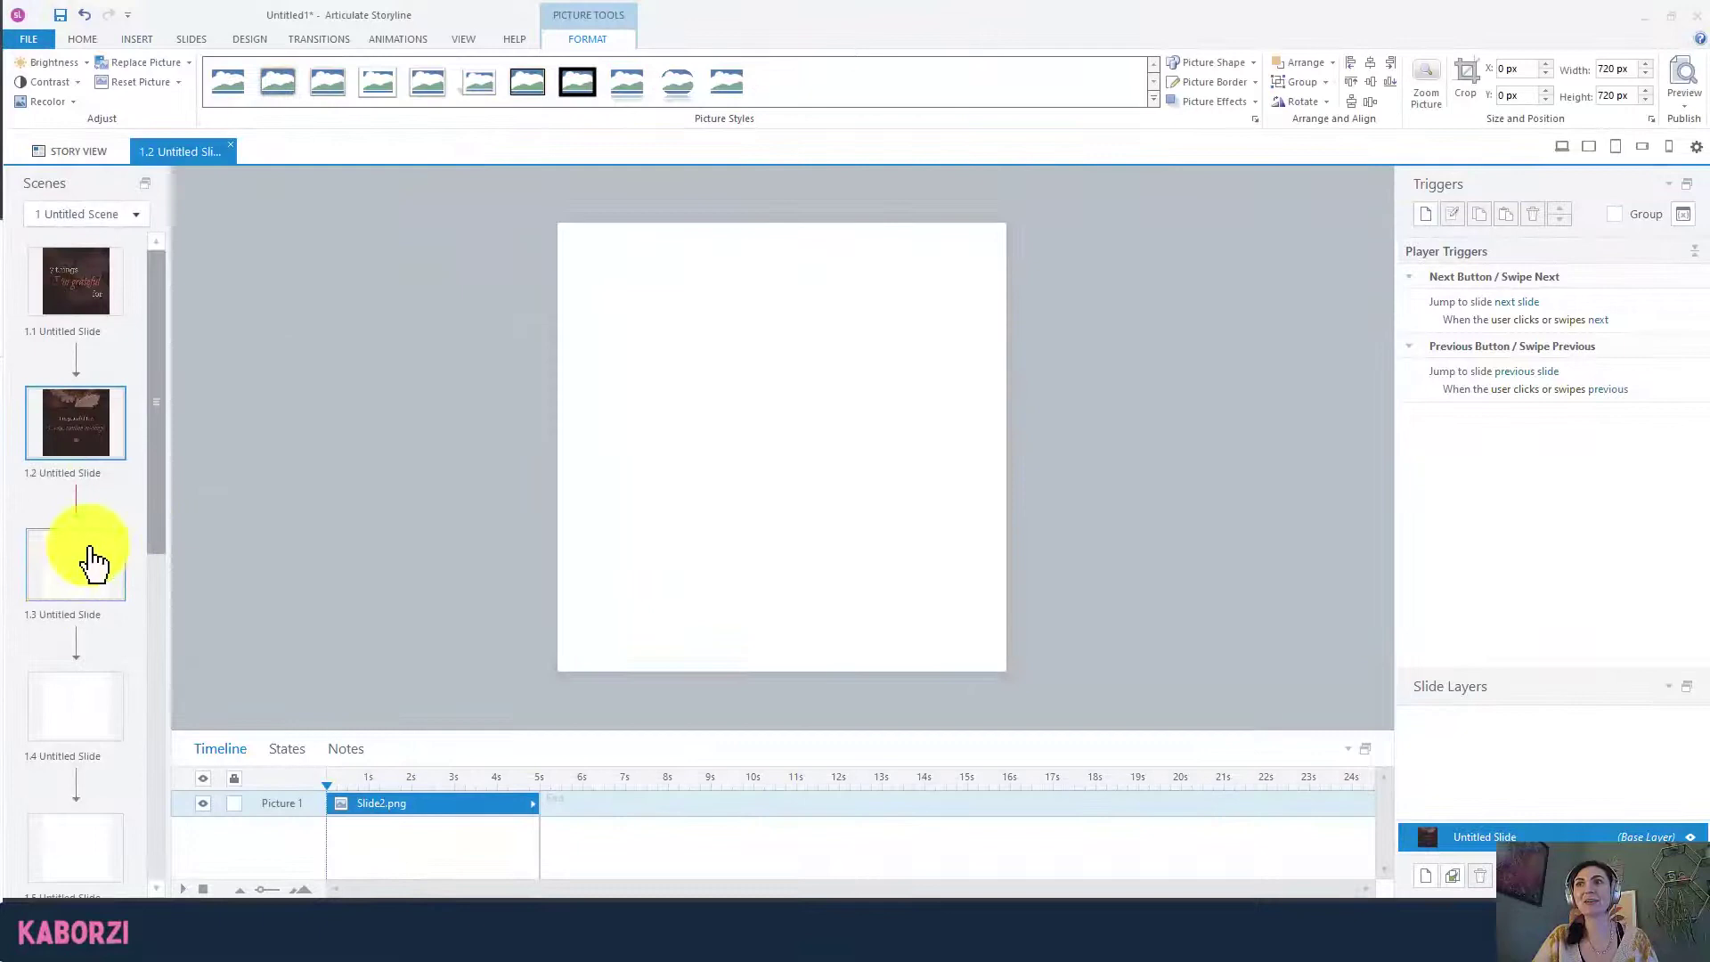
left_click(138, 39)
left_click(397, 113)
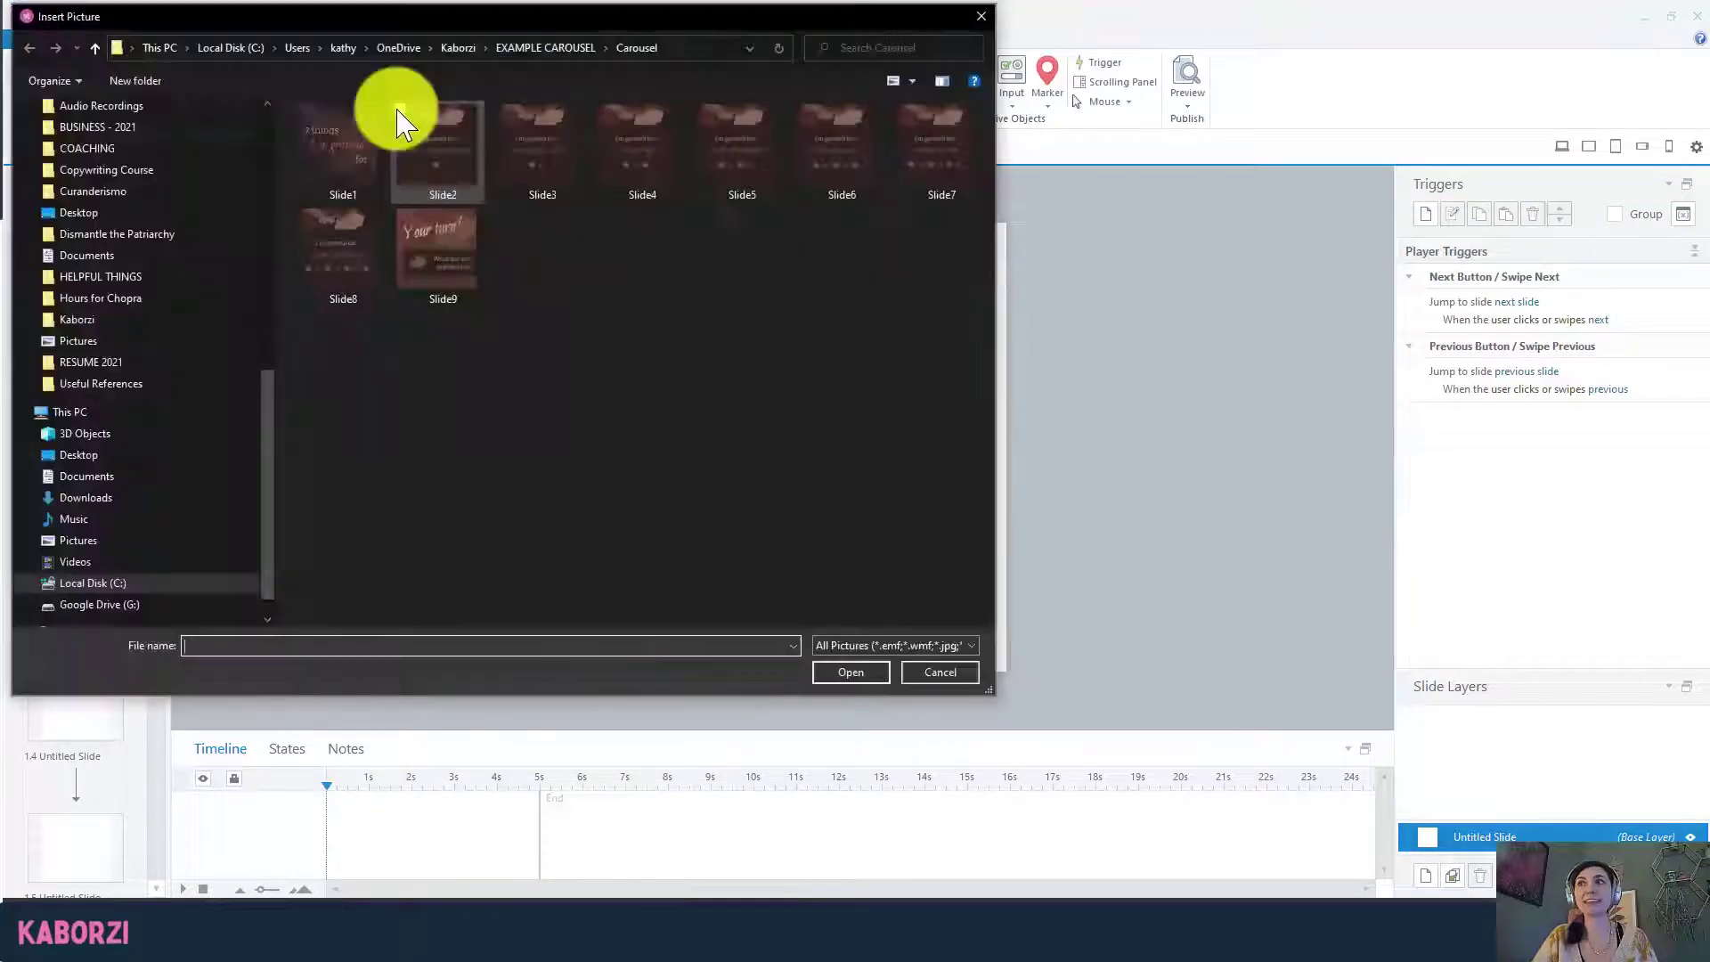
double_click(535, 145)
Check the first two slides, preview the whole scene and examine the player's slide menu.
left_click(84, 301)
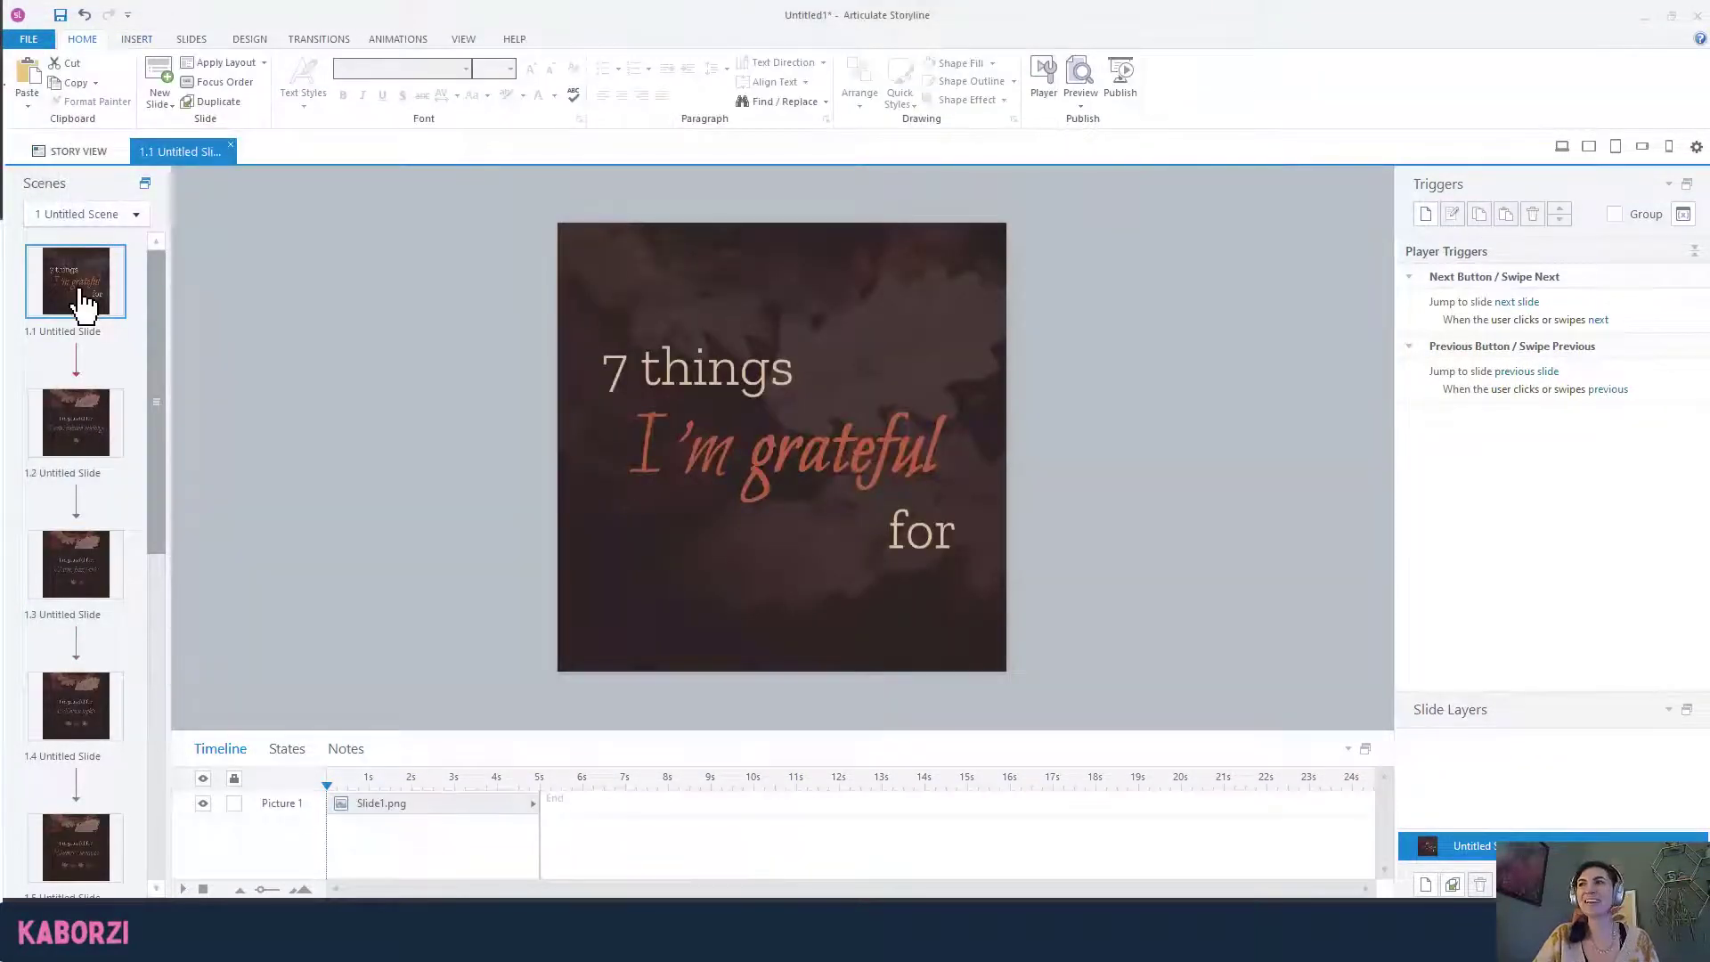
left_click(71, 452)
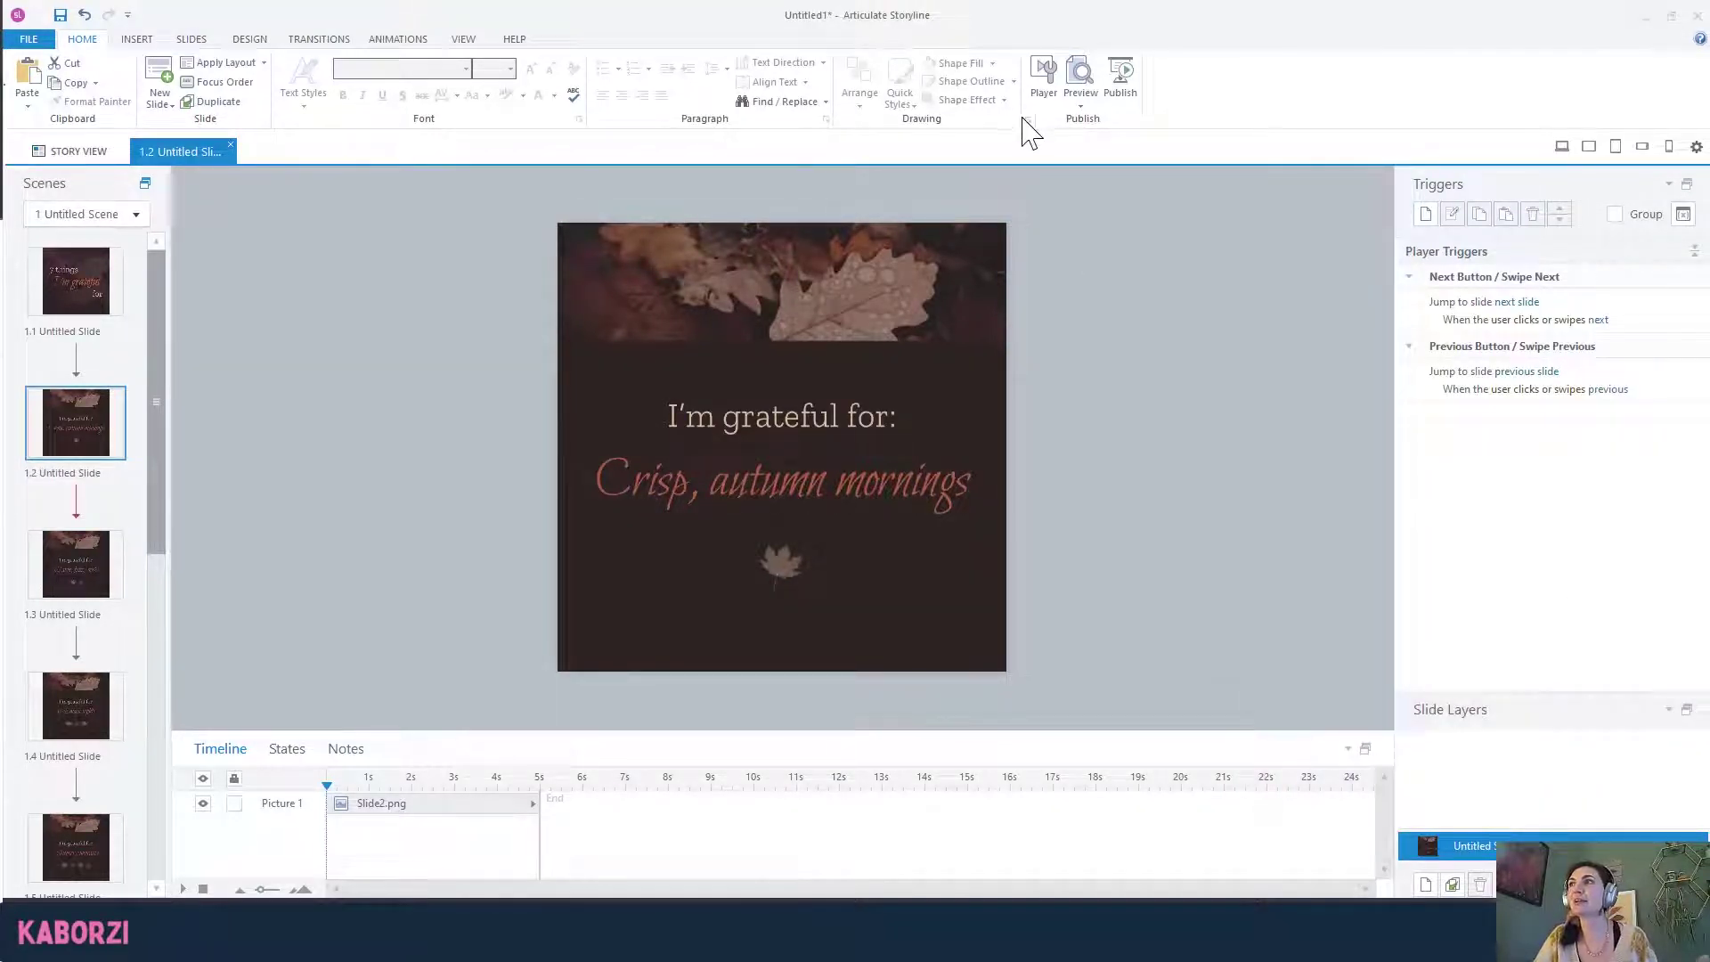
left_click(1085, 109)
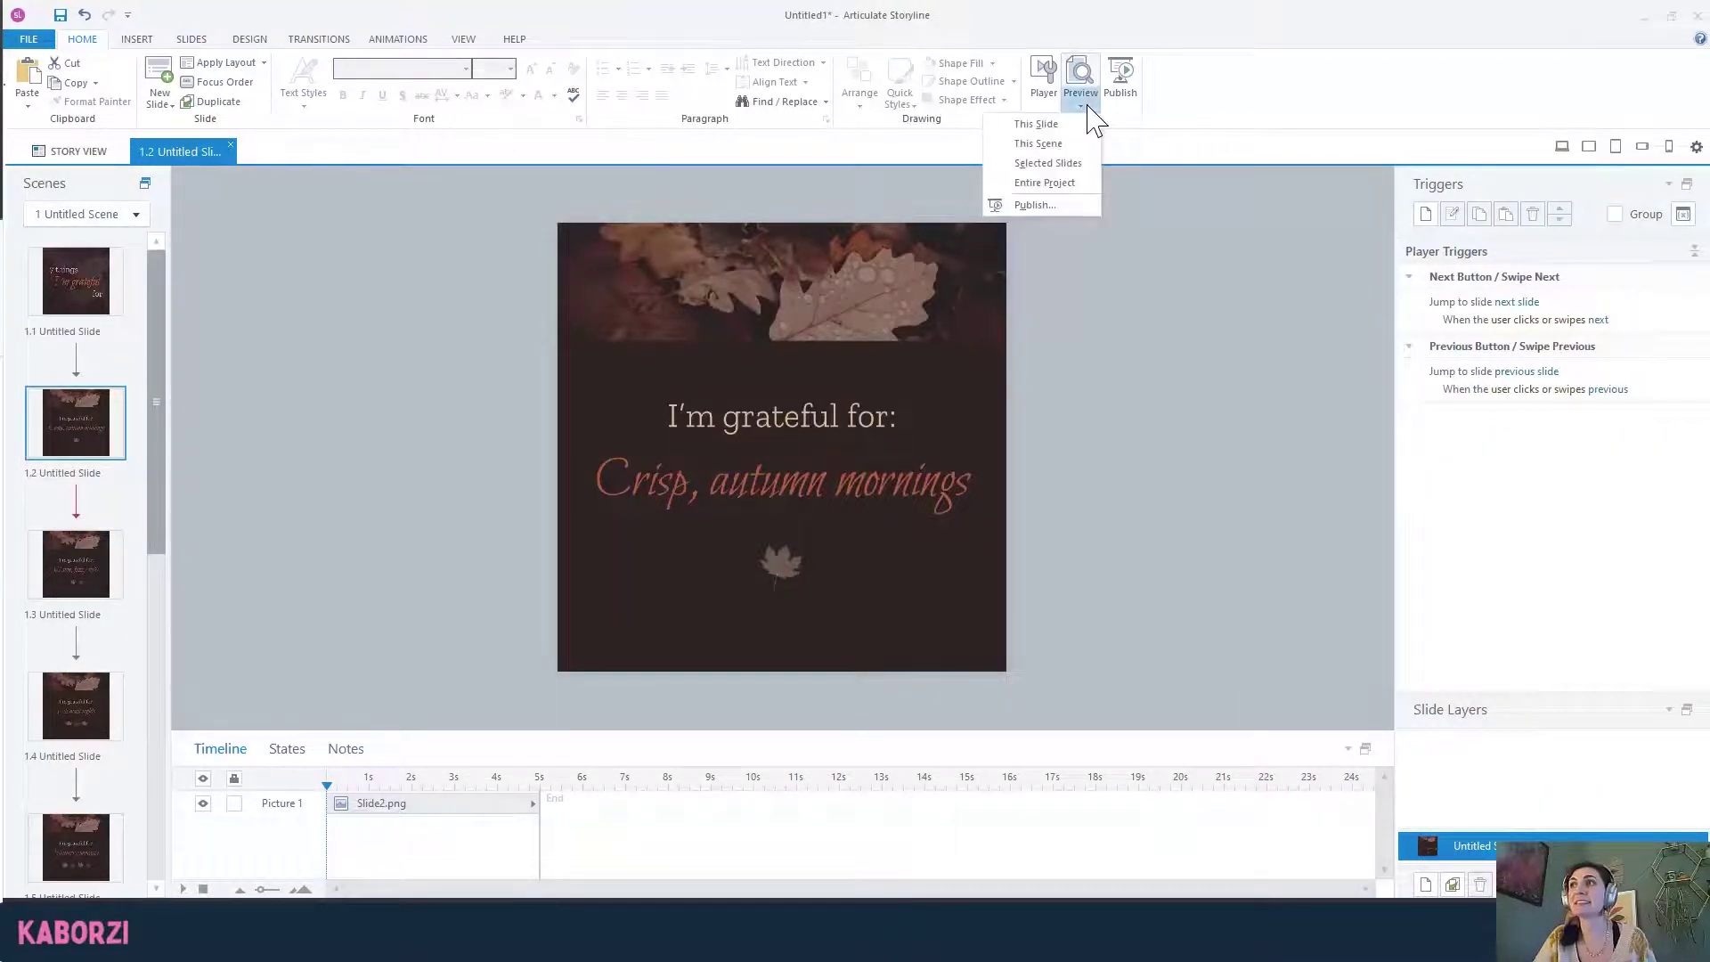
left_click(1065, 145)
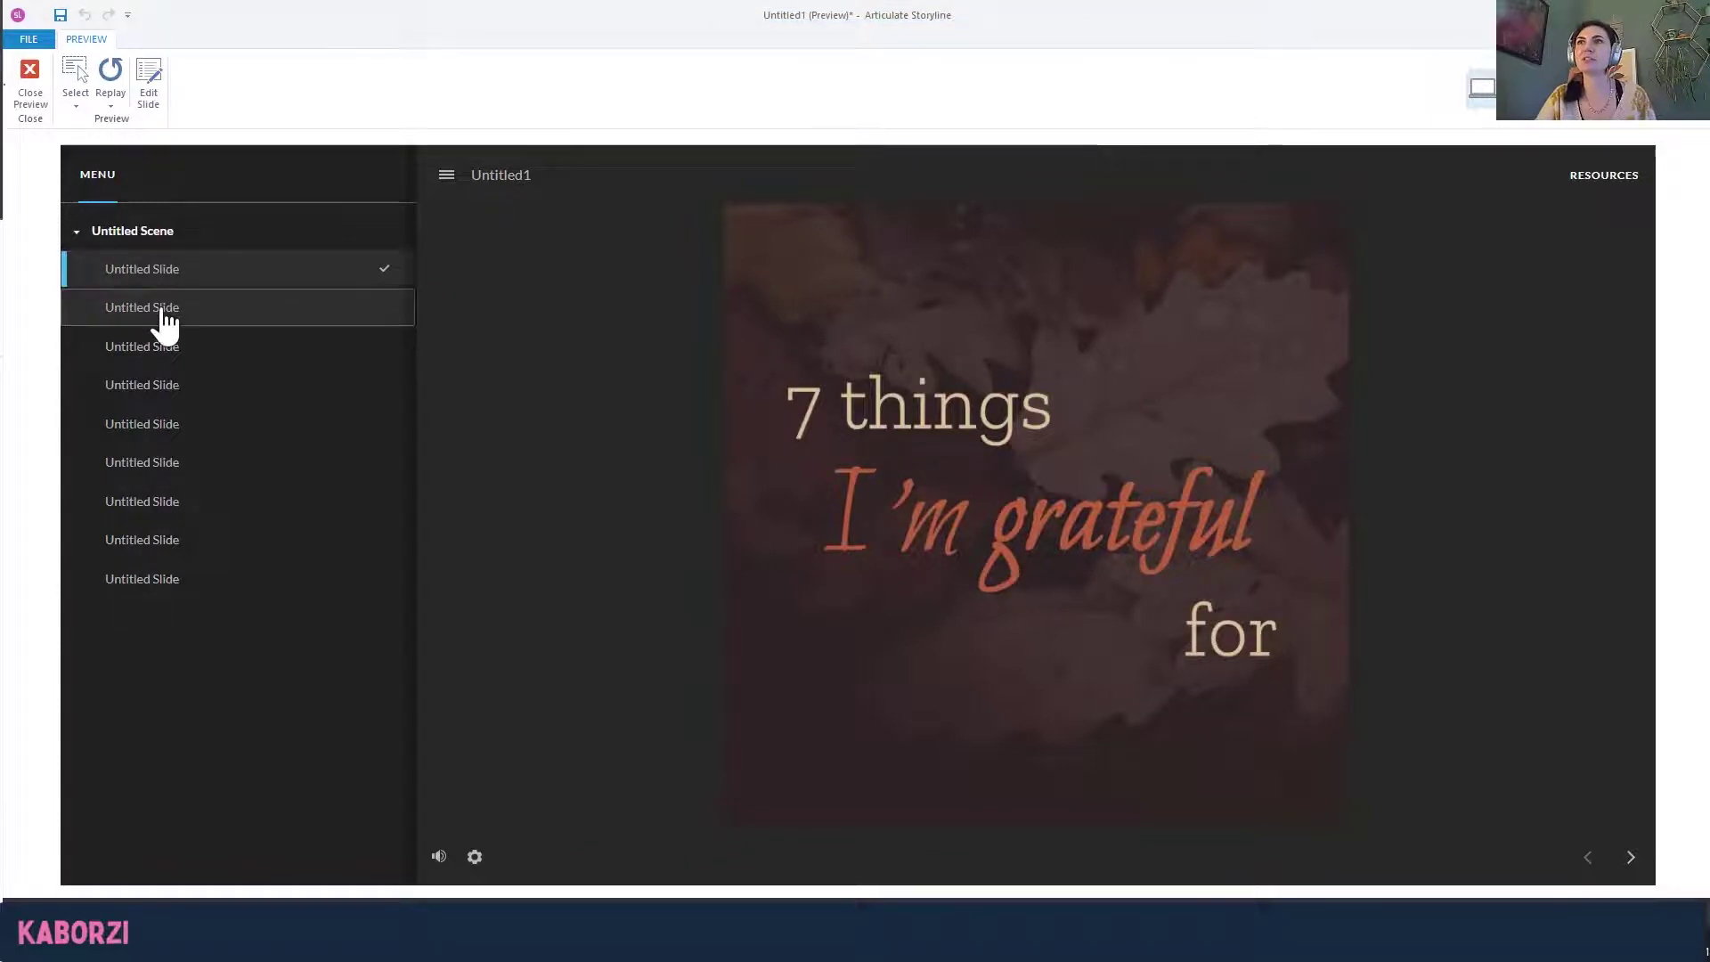
left_click(448, 179)
left_click(89, 178)
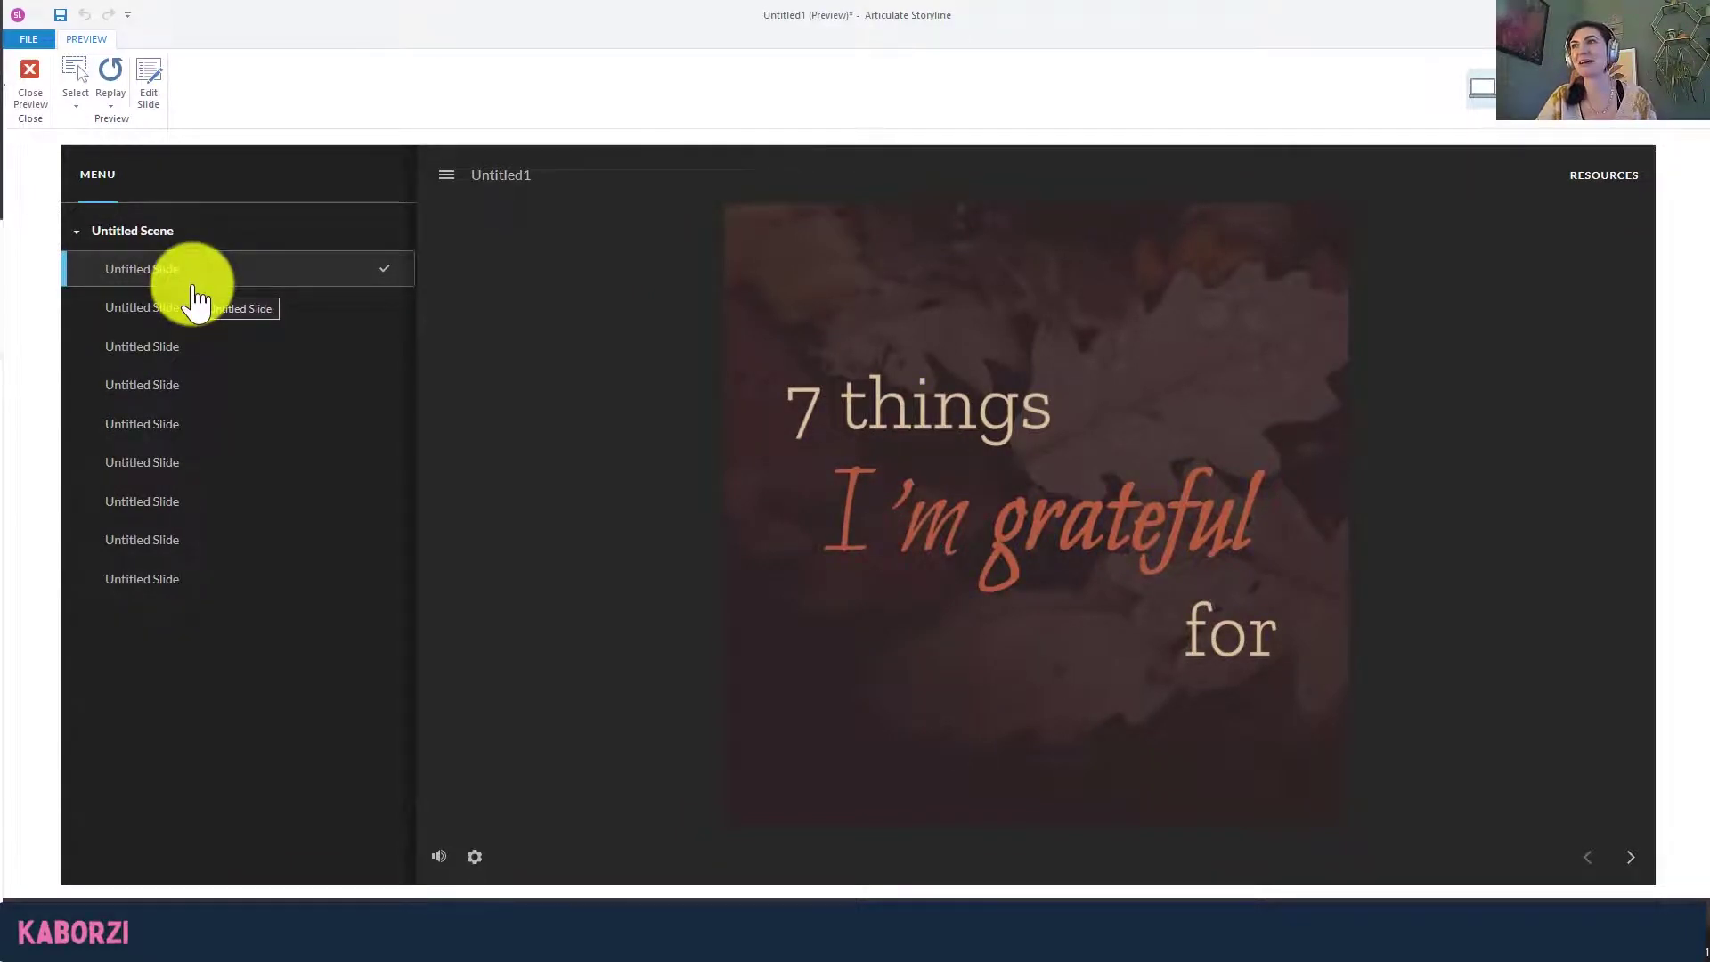
Test the player's forward and back navigation through to the Blueberry pancakes slide, and close the preview.
left_click(1631, 859)
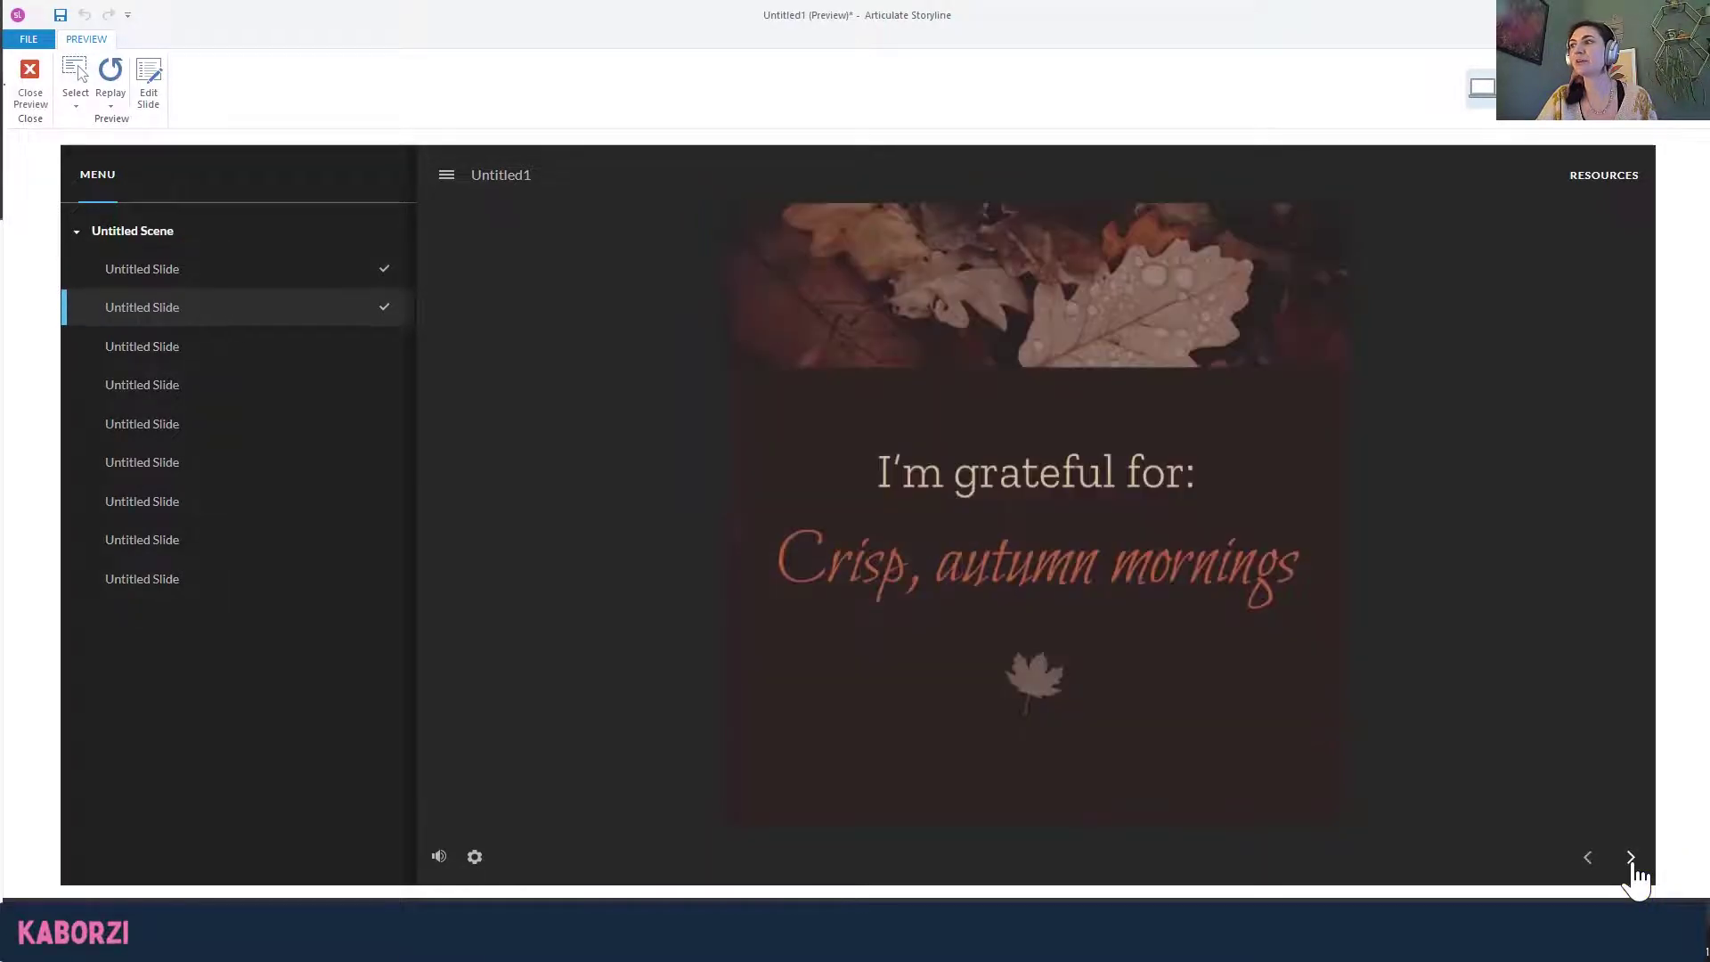
left_click(1590, 859)
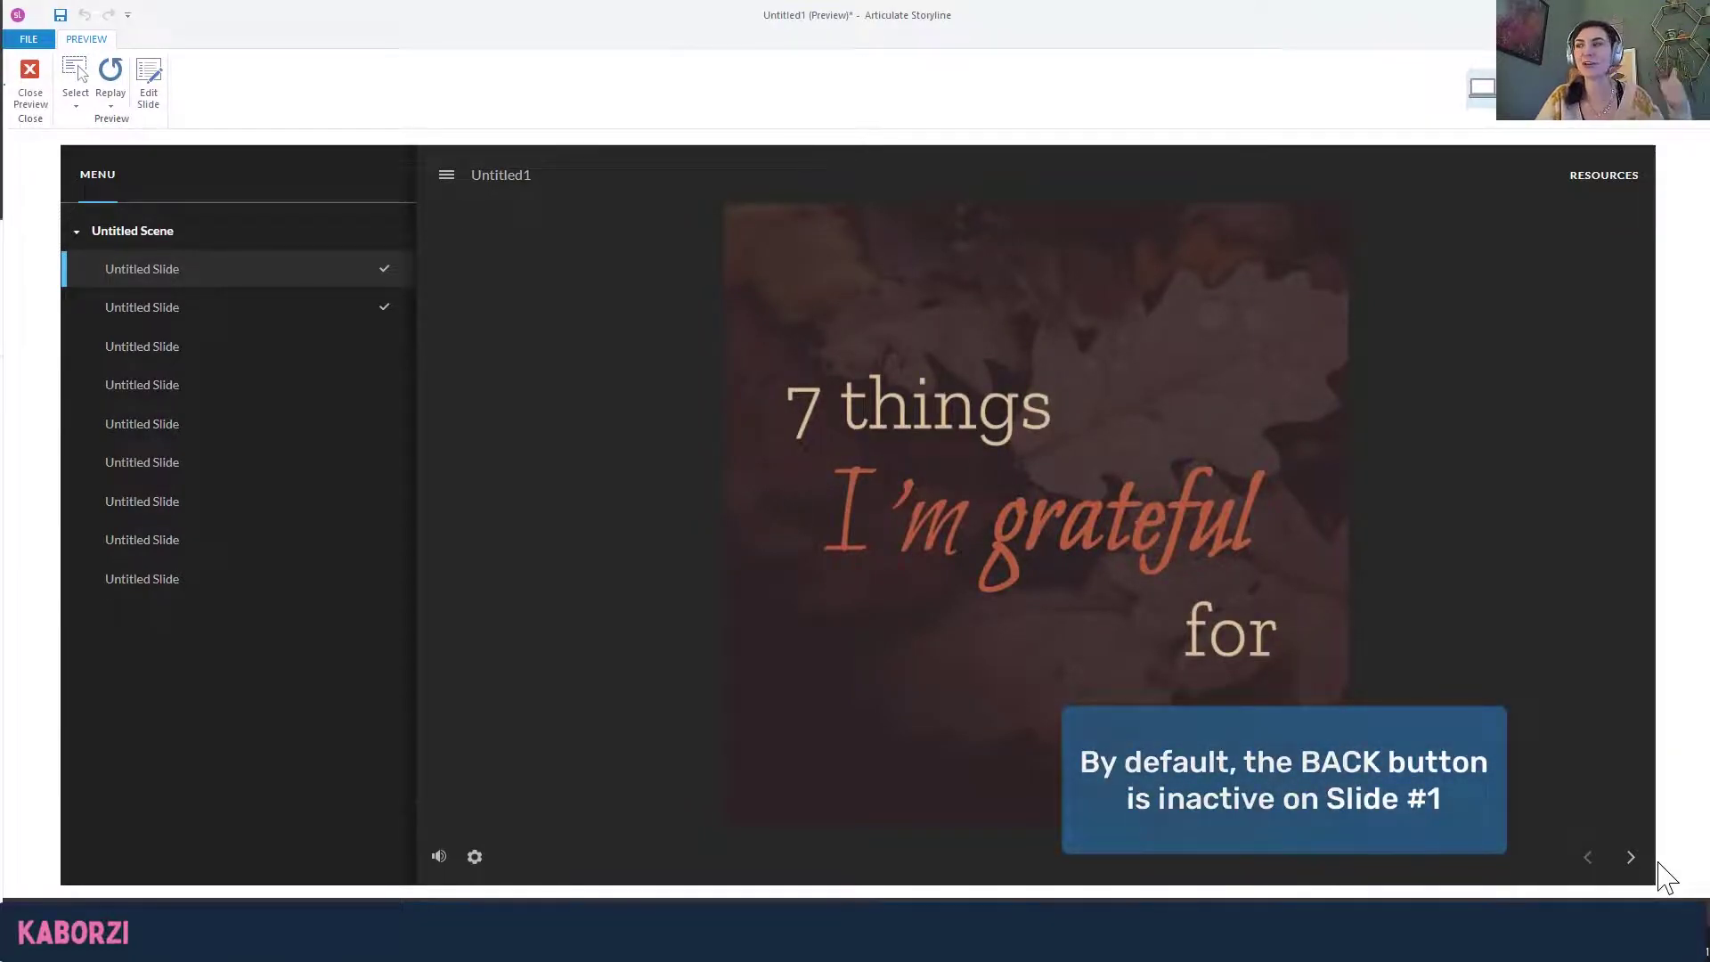
left_click(1631, 858)
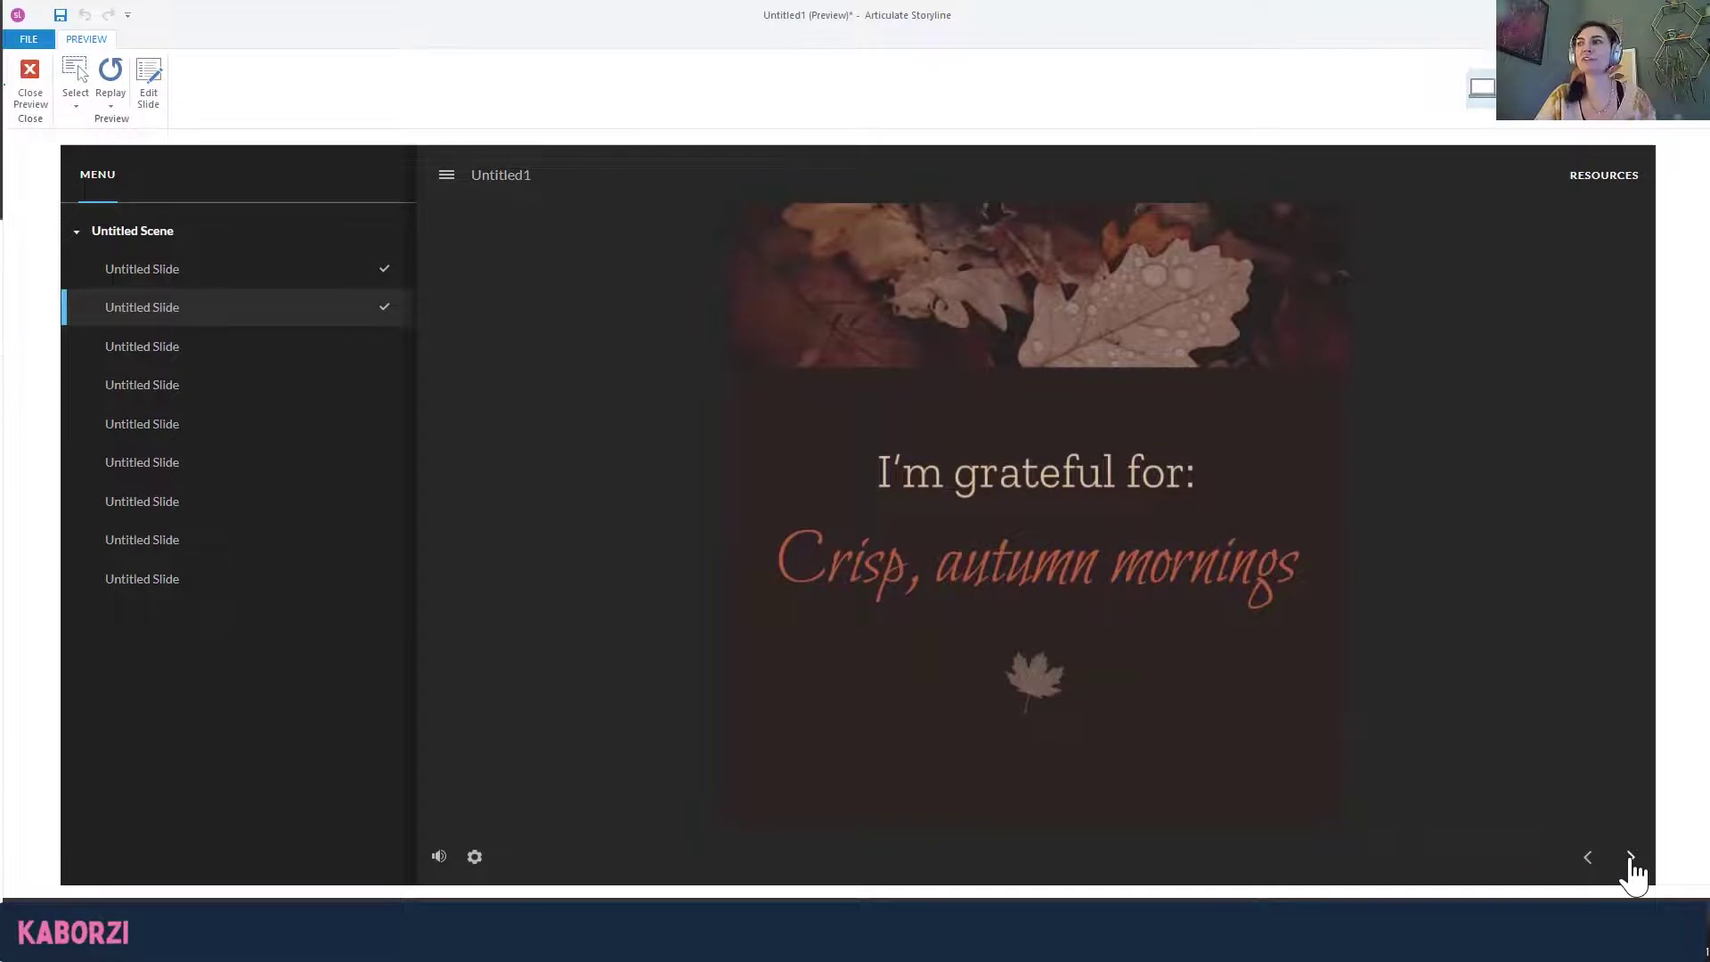
left_click(1631, 859)
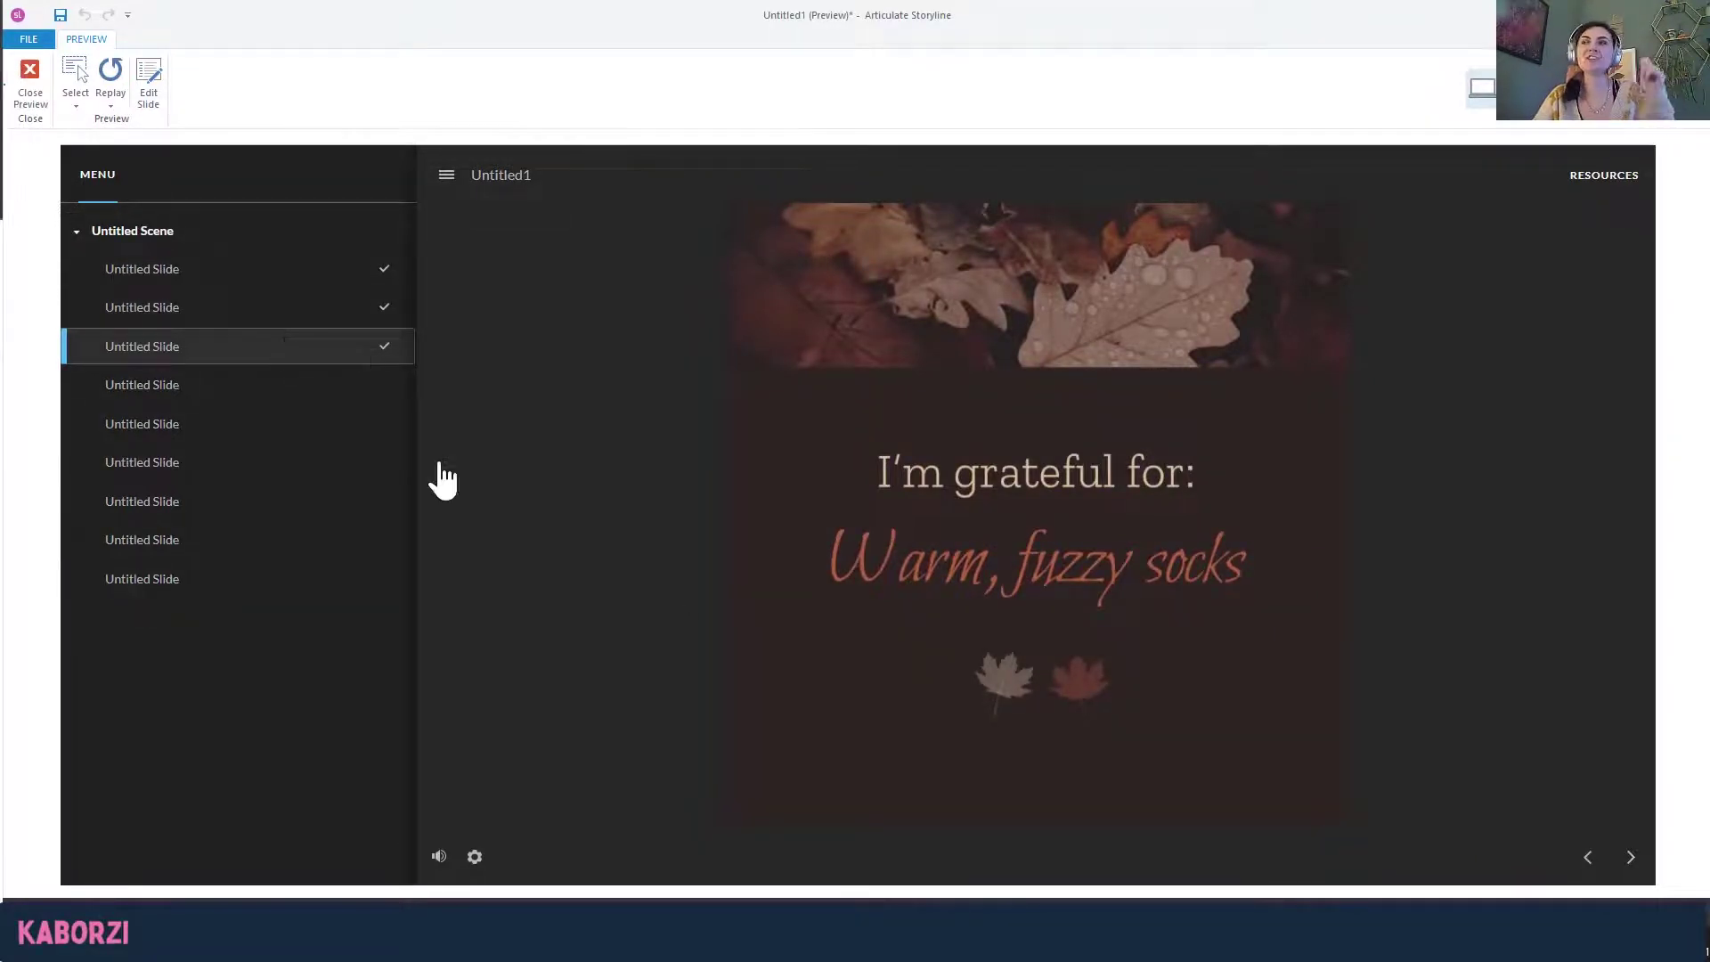
left_click(1632, 858)
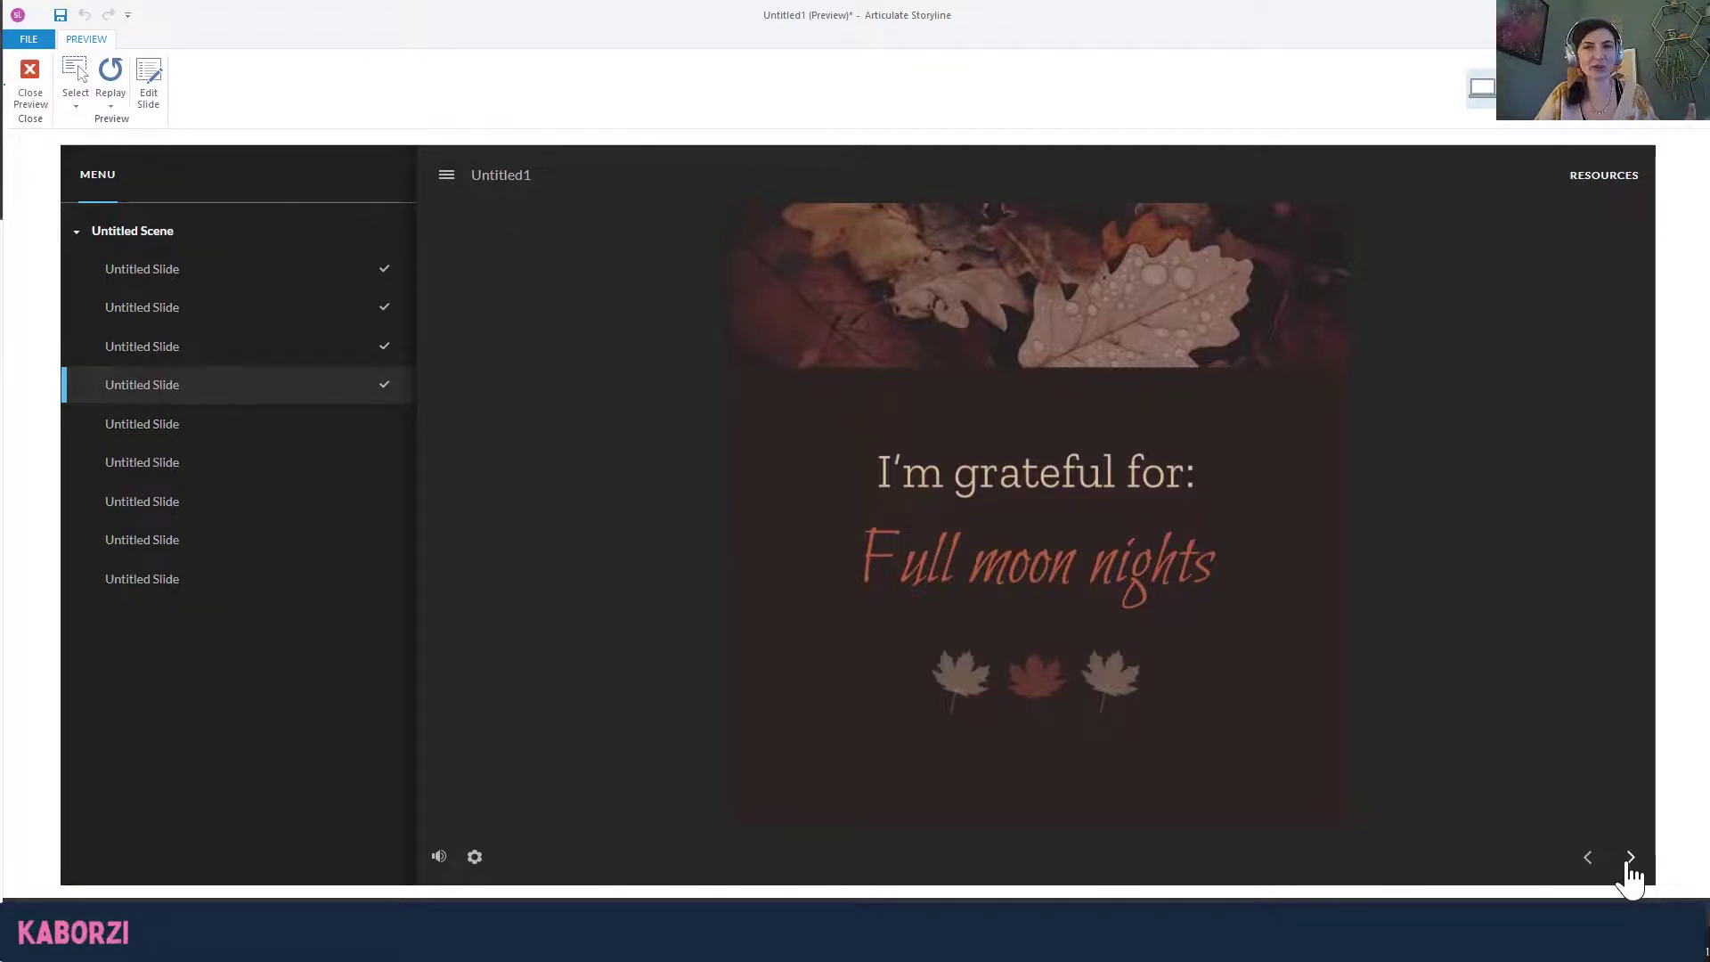
left_click(1632, 859)
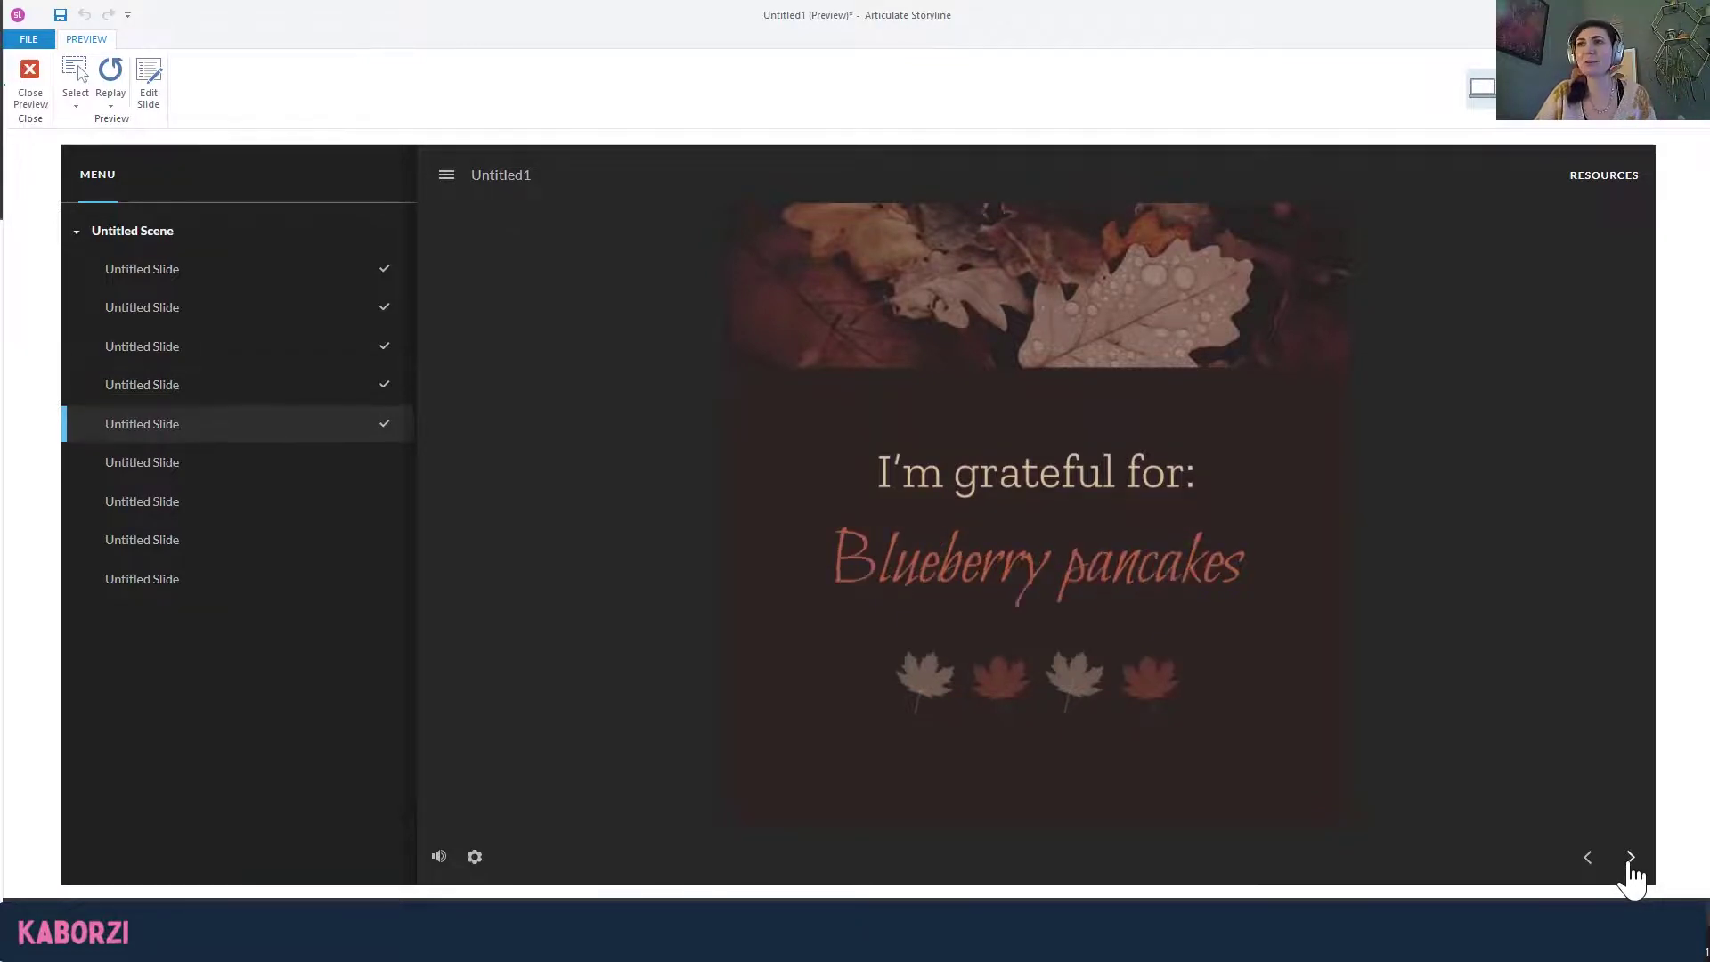
left_click(35, 80)
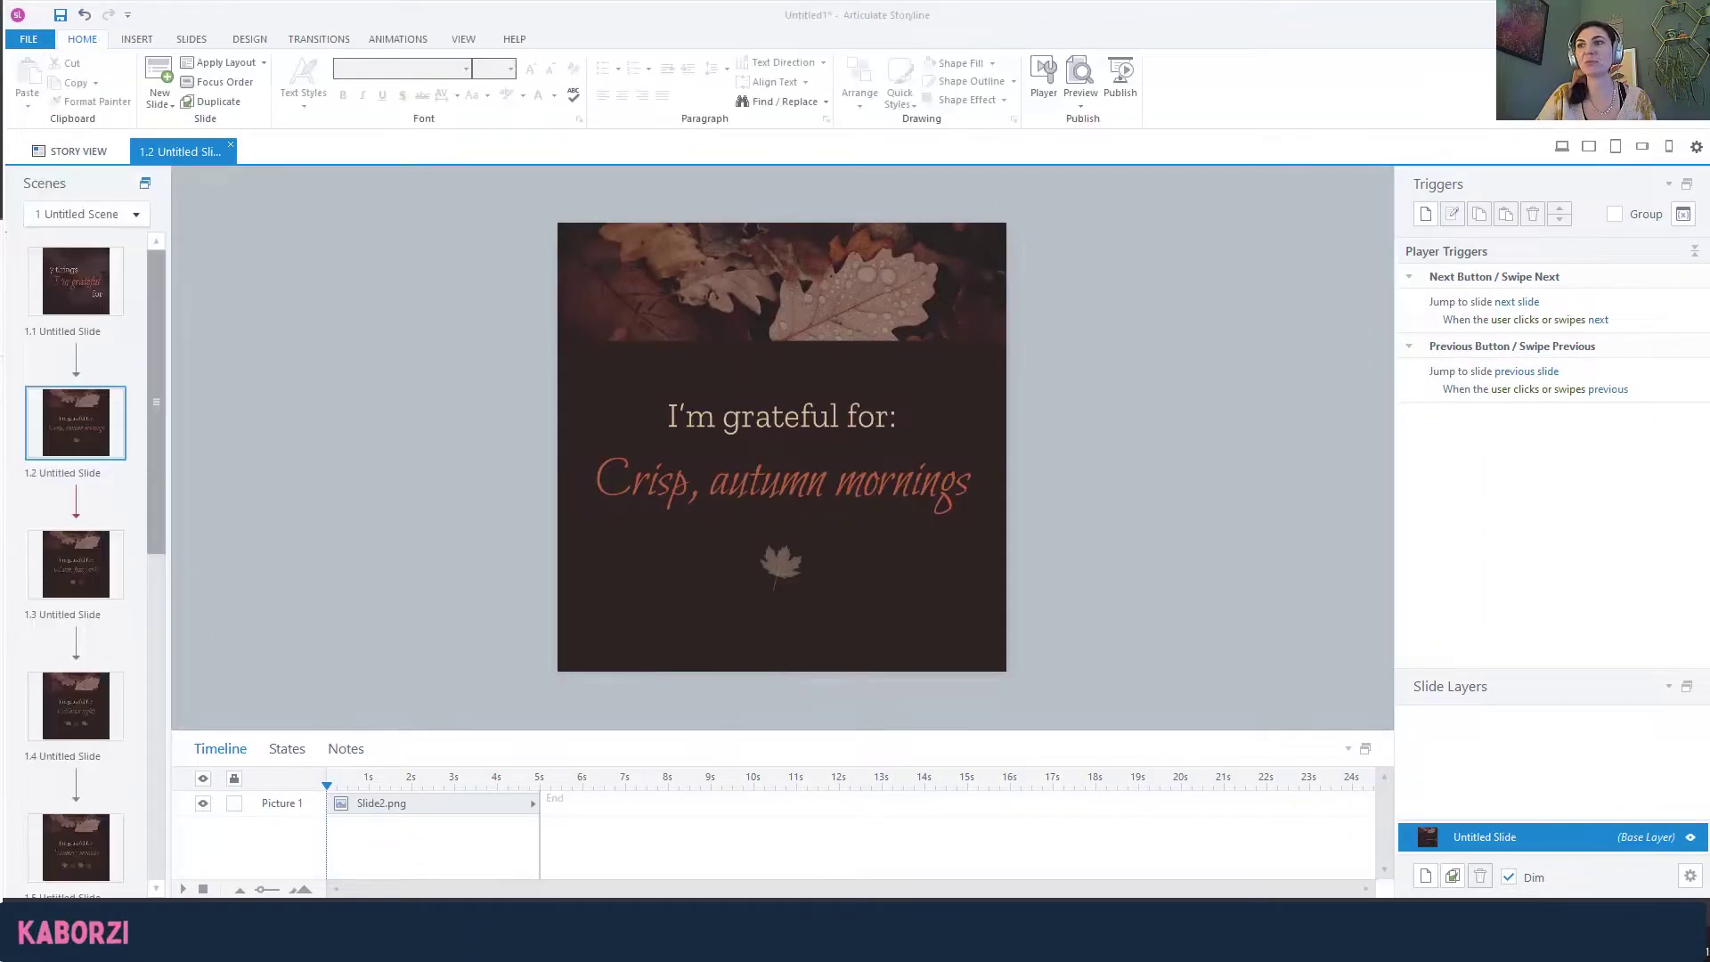
Switch to the browser and view the Gratitude Carousel Example review page as a reference for custom navigation.
mouse_move(371, 942)
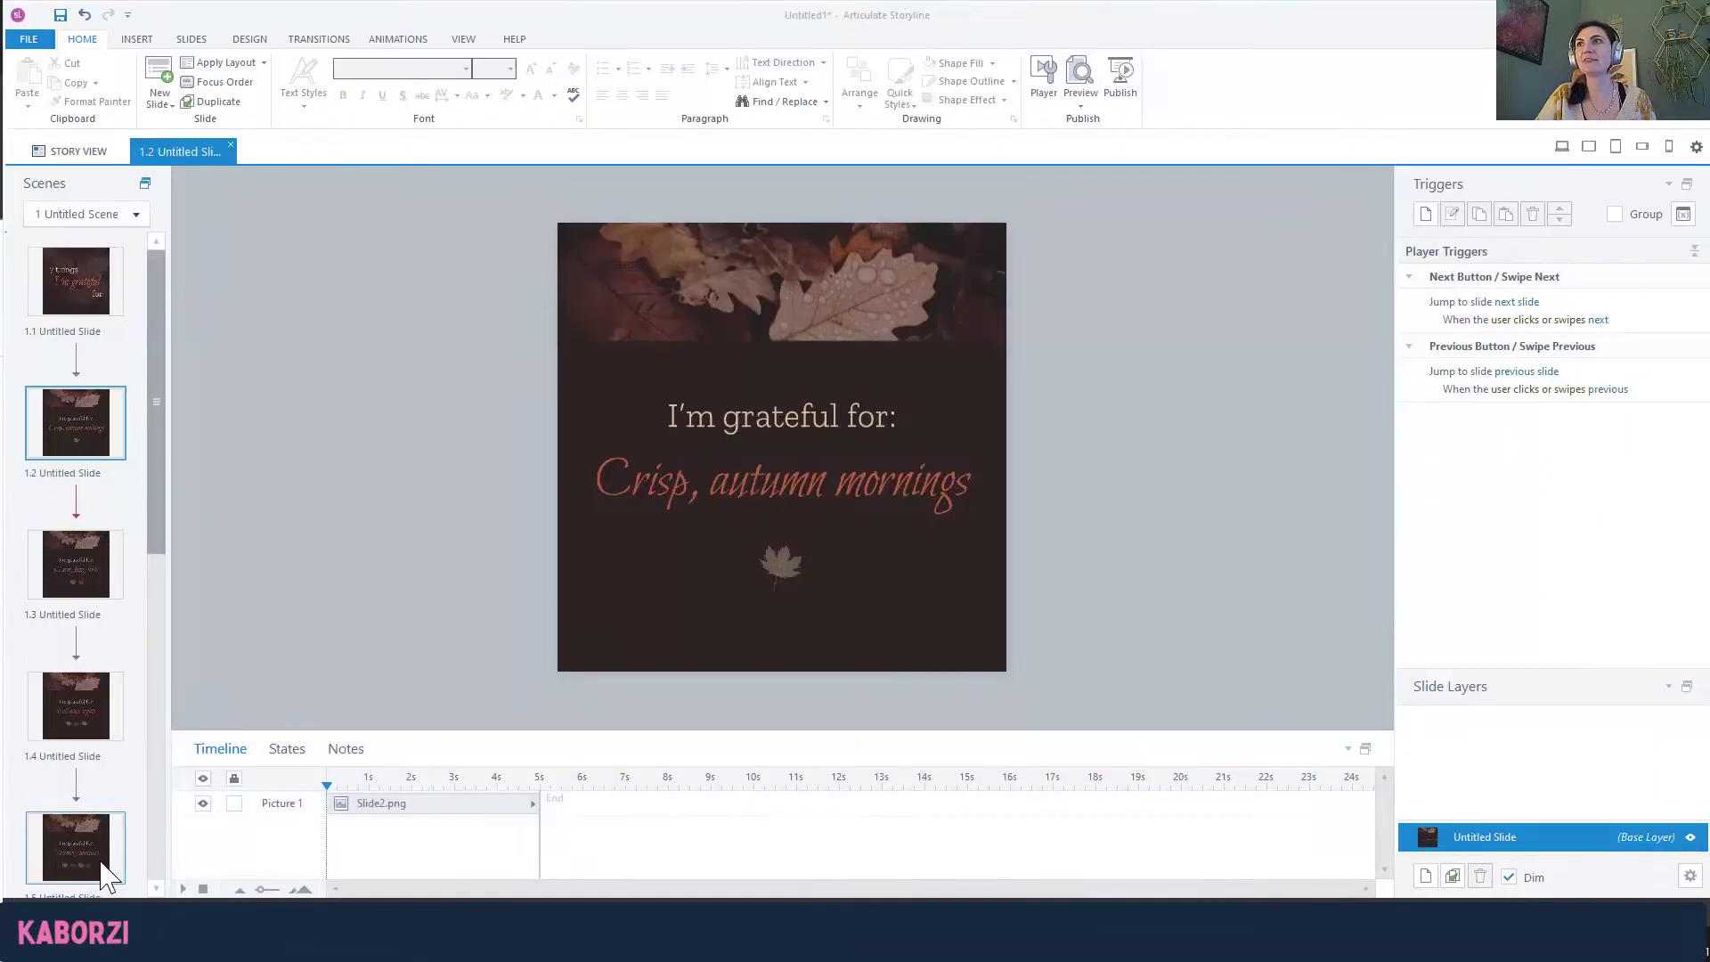
left_click(276, 864)
left_click(89, 18)
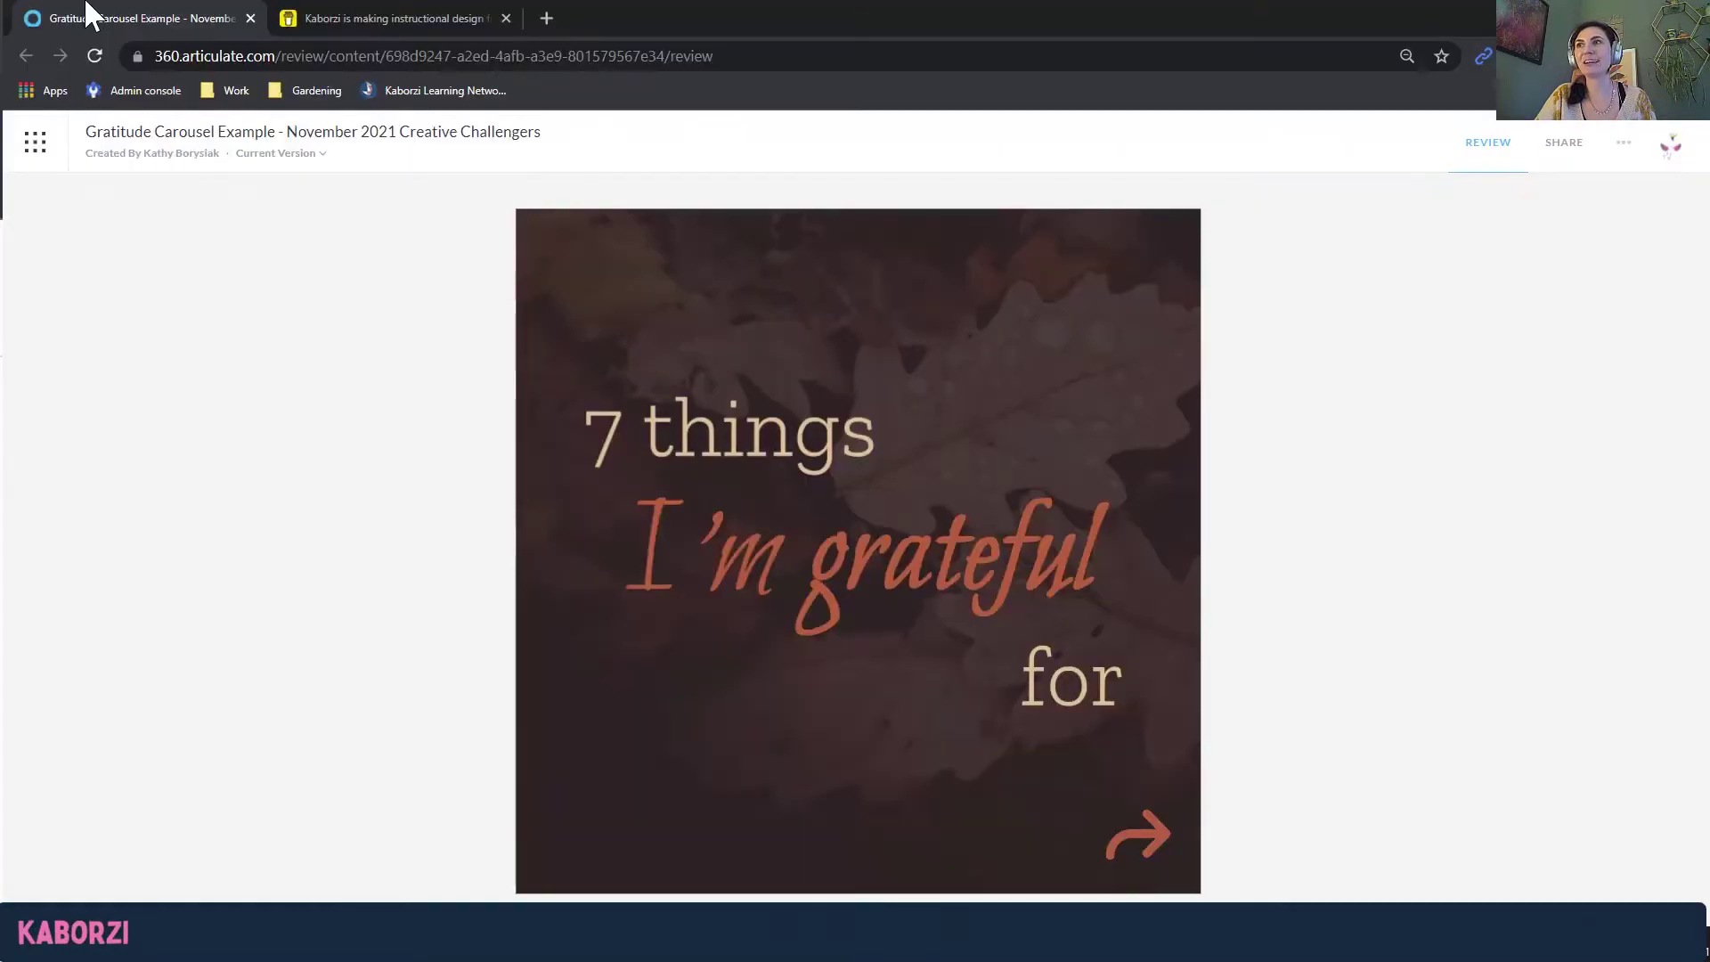